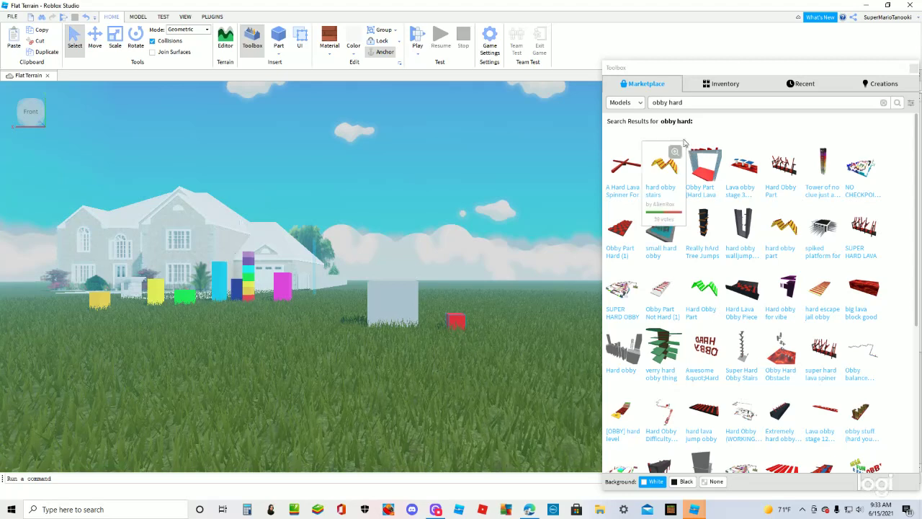
Search the Toolbox marketplace models for "w all".
left_click(713, 106)
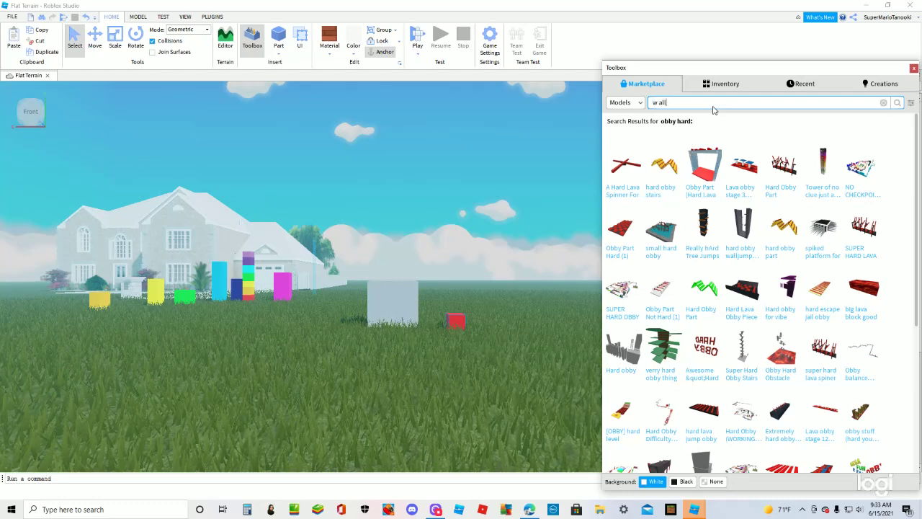
type("w all")
key("Return")
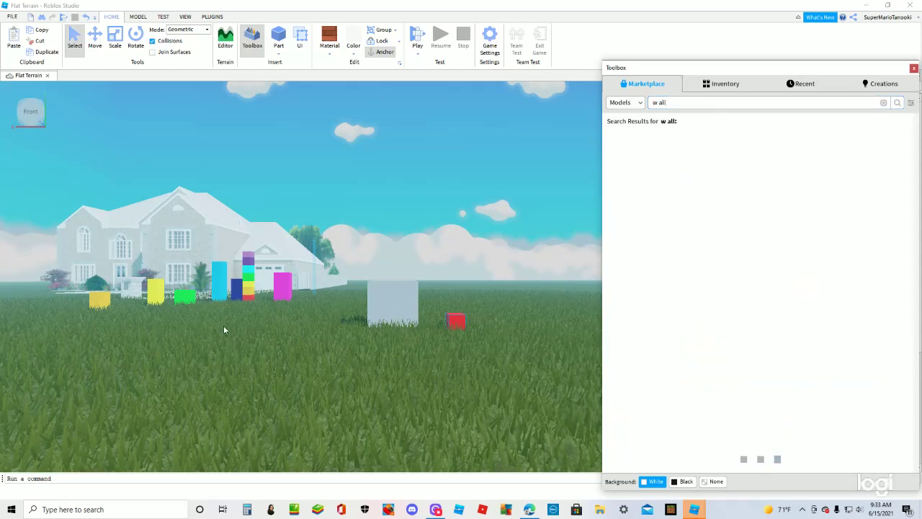
Move the tall yellow block onto the top of the multicoloured tower of cubes.
left_click_drag(248, 285, 365, 316)
key("a")
key("w")
key("d")
key("w")
scroll(364, 316, "down", 6)
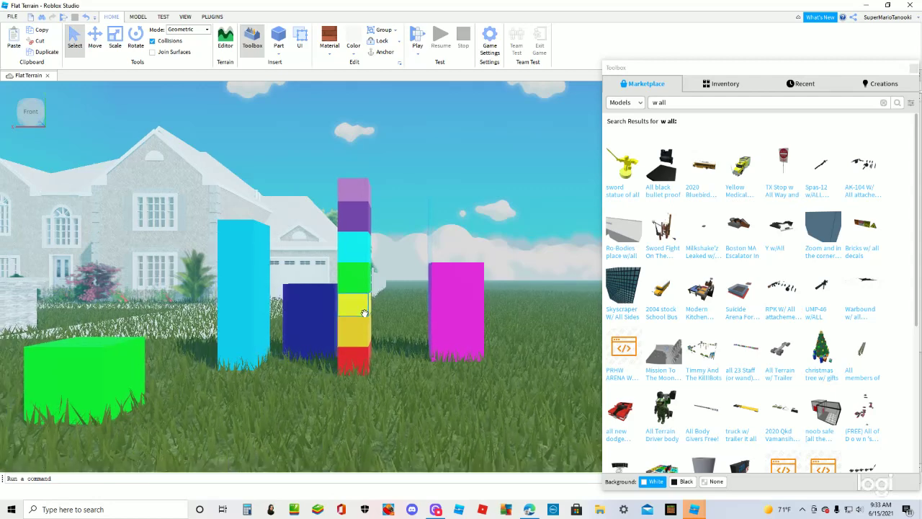
scroll(366, 317, "down", 3)
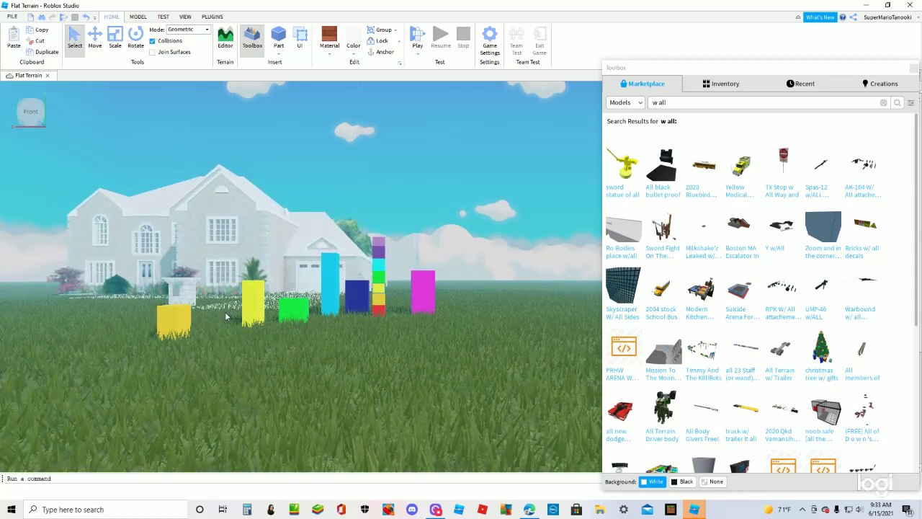
left_click_drag(247, 302, 377, 244)
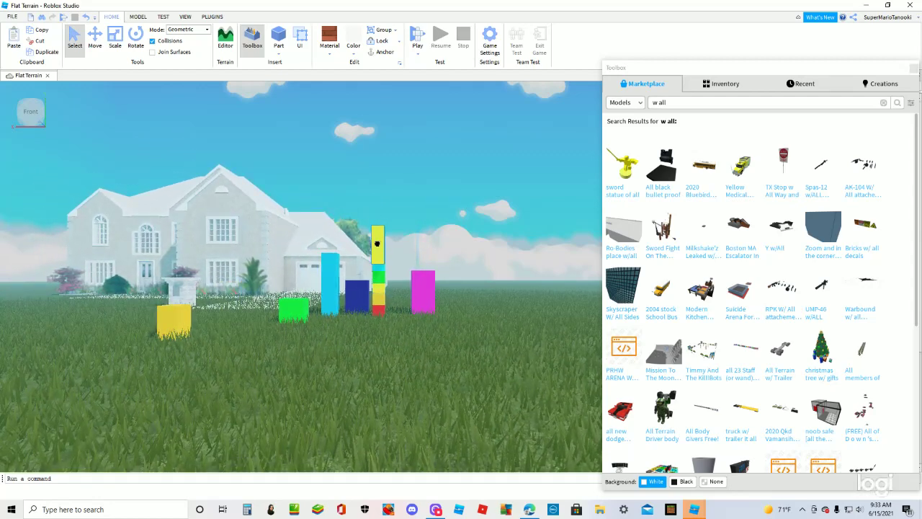
left_click(95, 39)
mouse_move(380, 210)
left_mouse_down()
mouse_move(383, 175)
mouse_move(363, 203)
mouse_move(379, 195)
mouse_move(375, 202)
left_mouse_up()
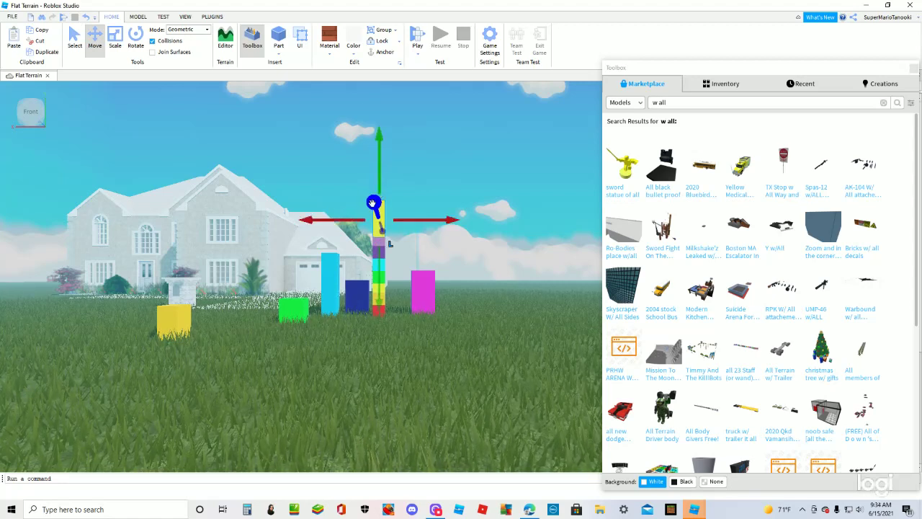
scroll(510, 298, "up", 5)
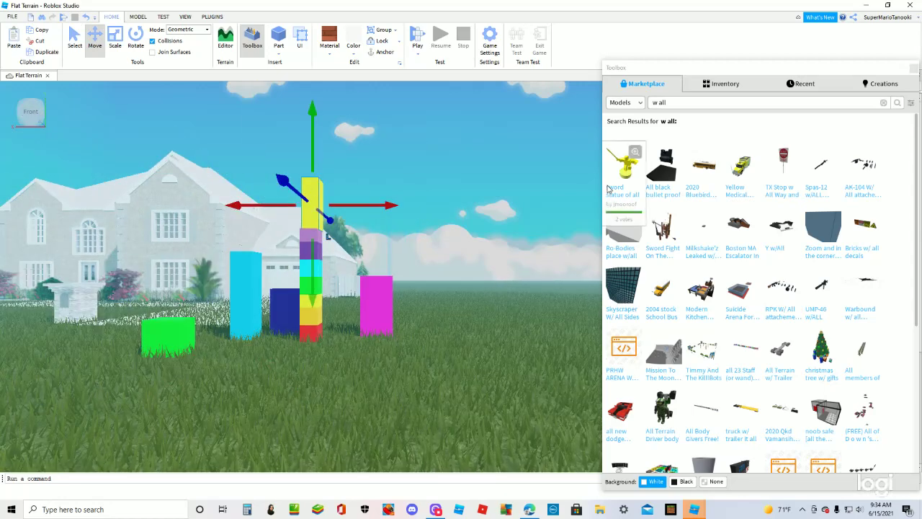
Search the marketplace models for "wall" and insert the plain Wall model on the grass beside the tower.
left_click(657, 105)
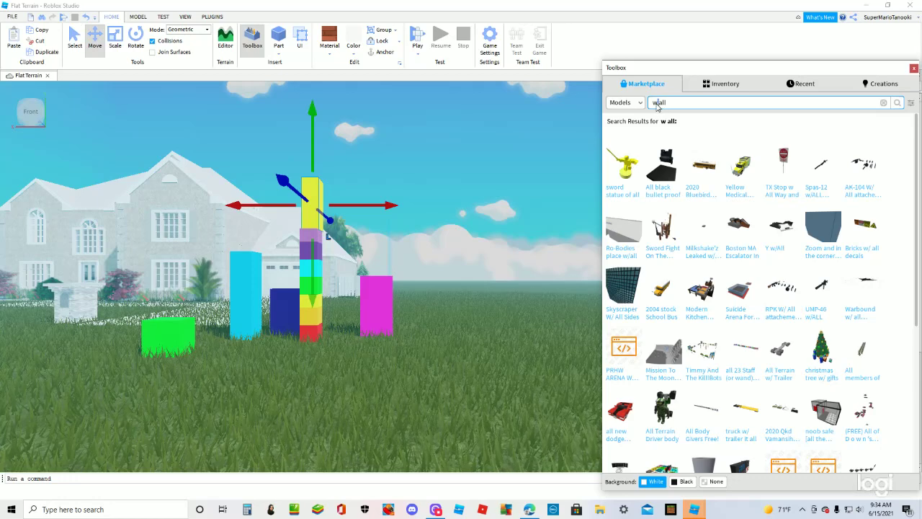
key("Return")
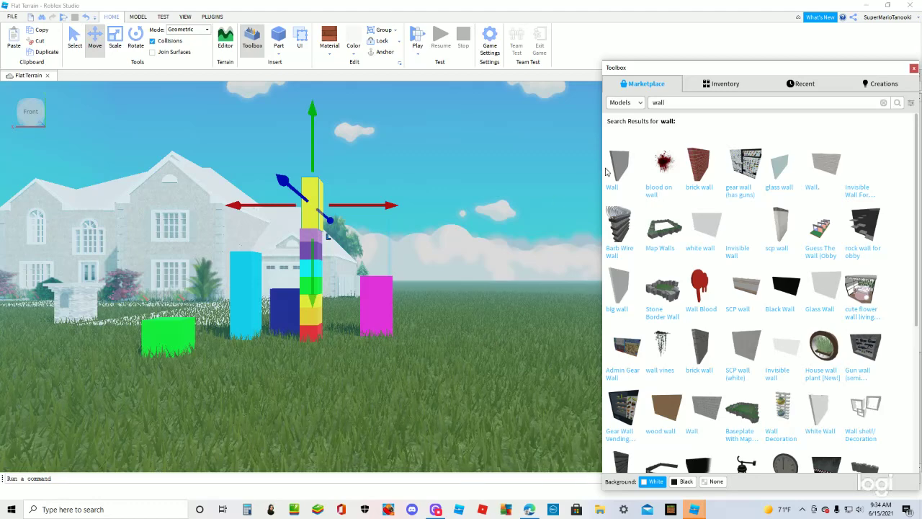
left_click_drag(609, 171, 335, 339)
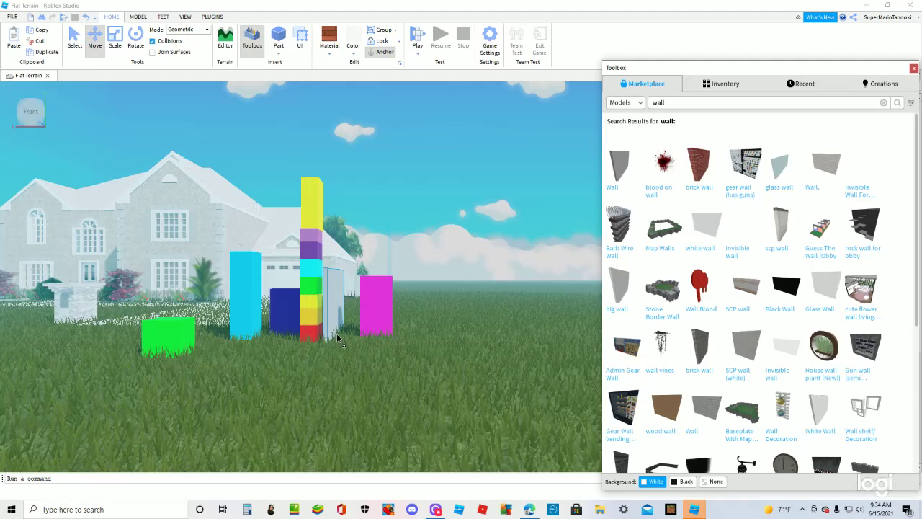
left_click_drag(336, 334, 338, 336)
scroll(358, 343, "up", 5)
scroll(359, 343, "down", 4)
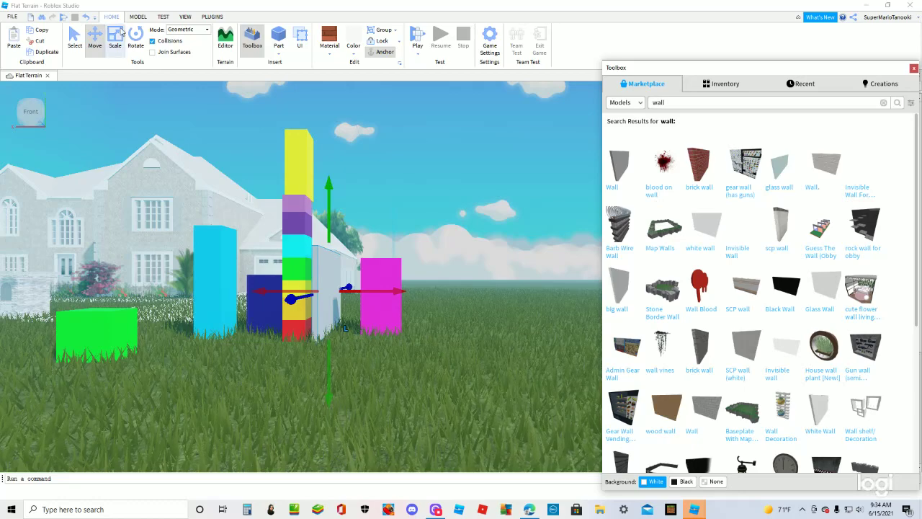
Move the magenta block farther away from the inserted wall to clear space beside it.
left_click(115, 43)
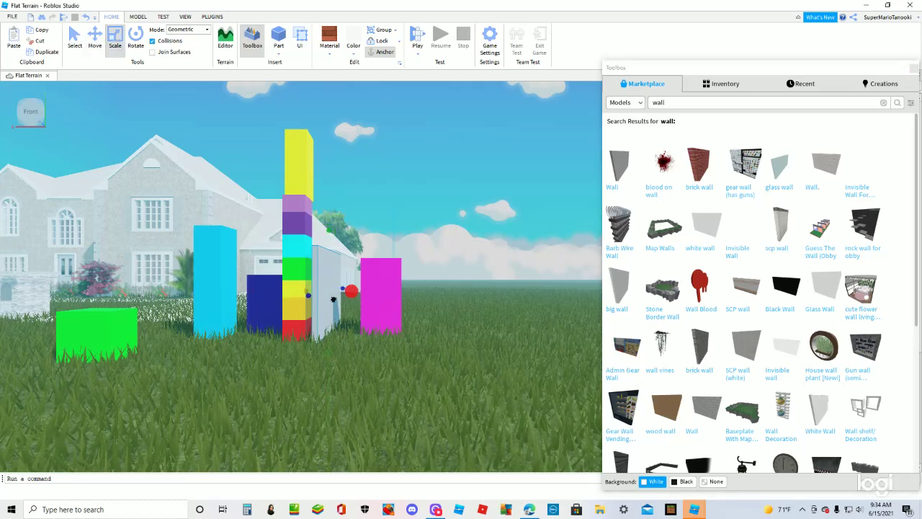
scroll(333, 289, "up", 10)
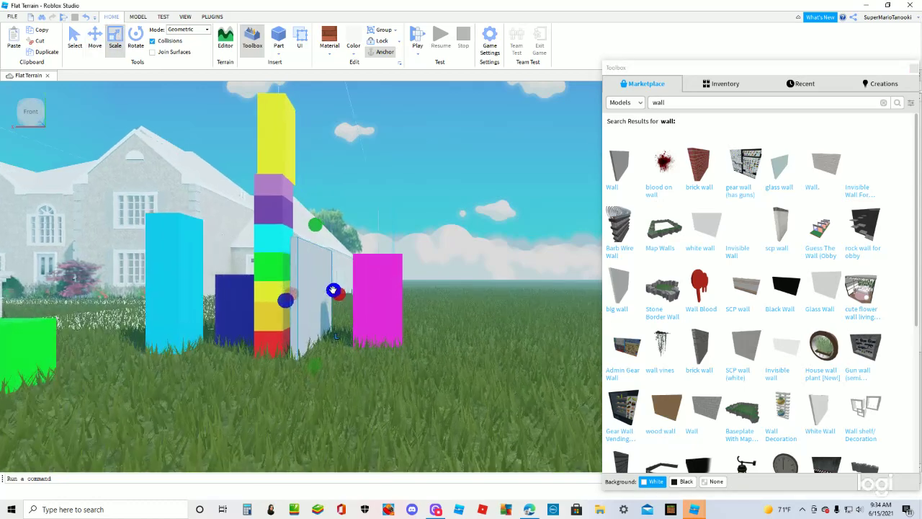
left_click_drag(290, 299, 243, 351)
left_click(194, 355)
left_click_drag(351, 391, 551, 360)
left_click_drag(200, 322, 186, 487)
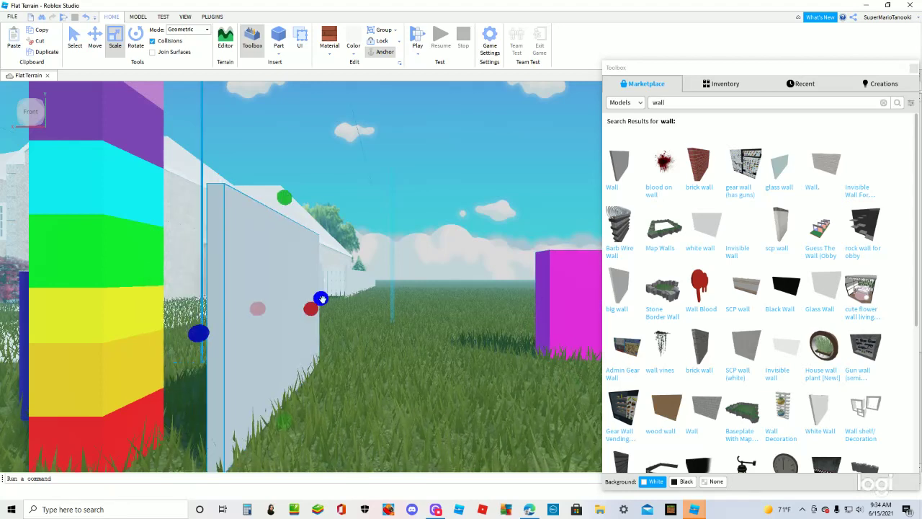
Shorten the wall's length with the Scale tool and move the wall close against the multicoloured tower.
left_click_drag(311, 309, 278, 335)
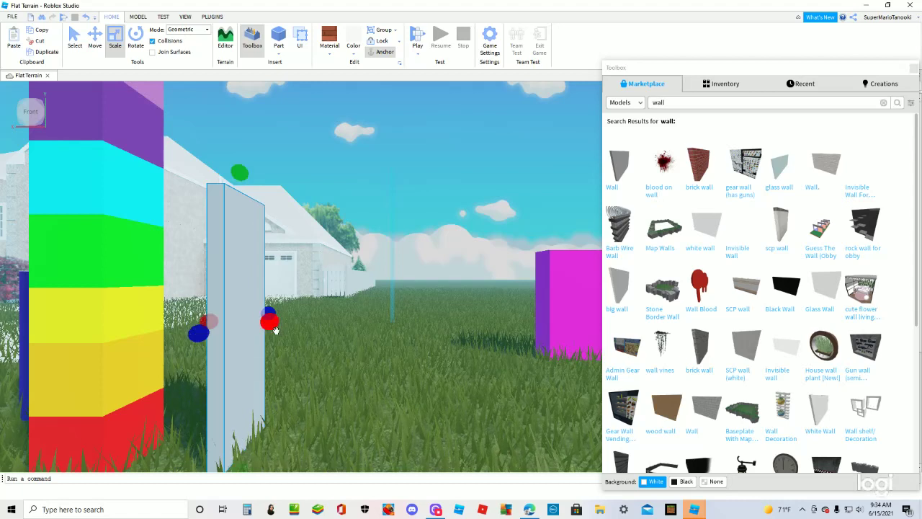
left_click_drag(231, 385, 155, 468)
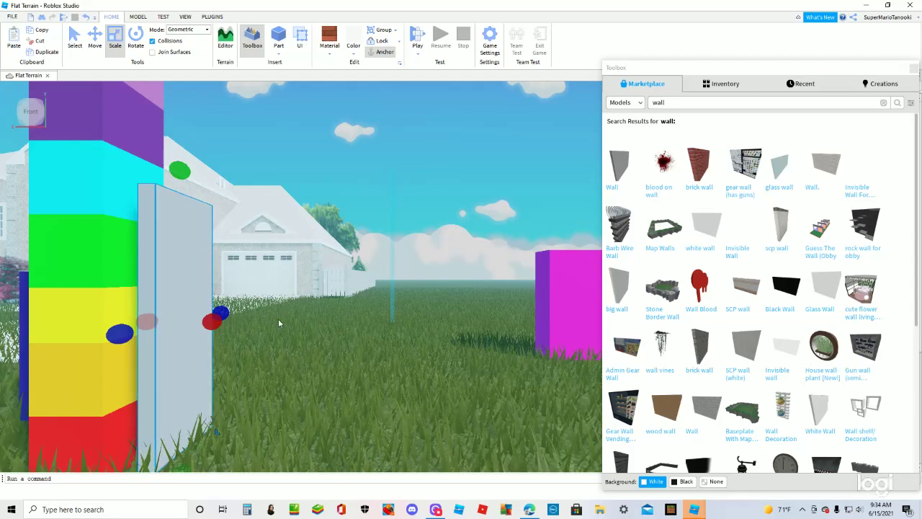
key("d")
key("s")
key("a")
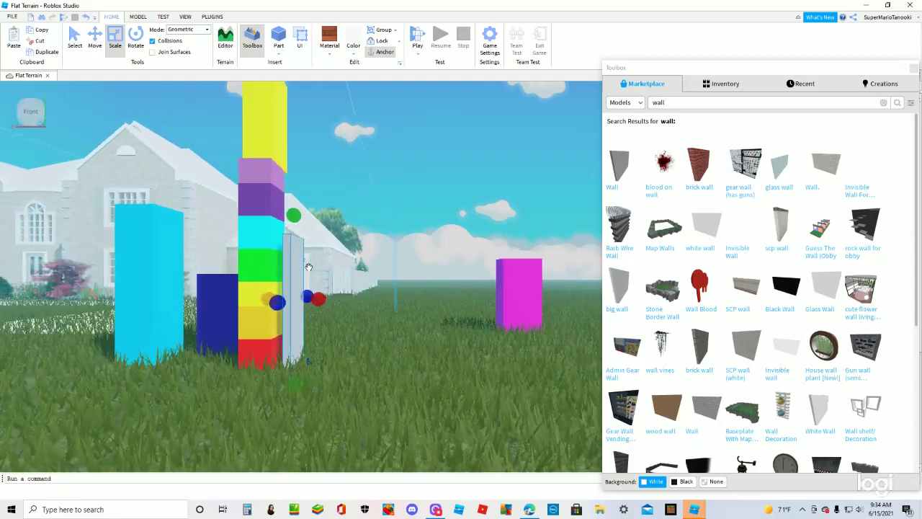
key("d")
key("a")
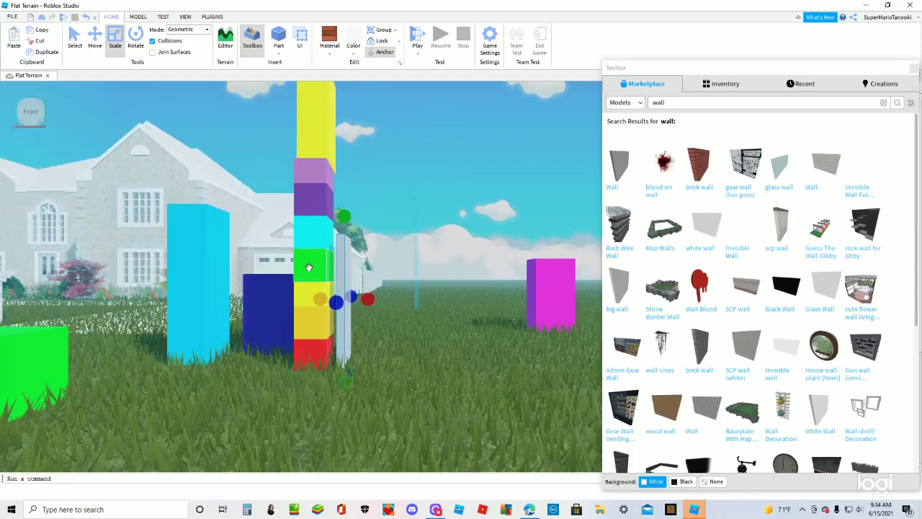
Stretch the wall upward with the Scale tool to nearly the height of the tower.
left_click_drag(371, 221, 377, 127)
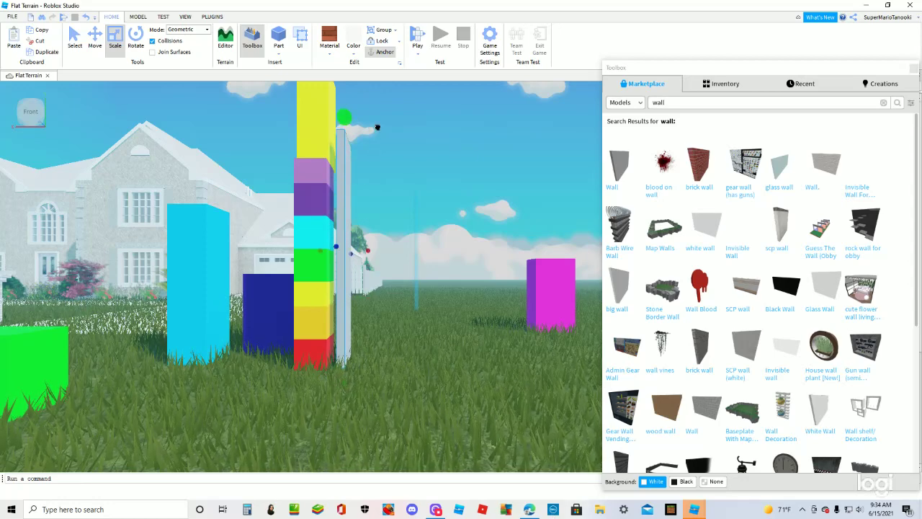
scroll(378, 128, "down", 3)
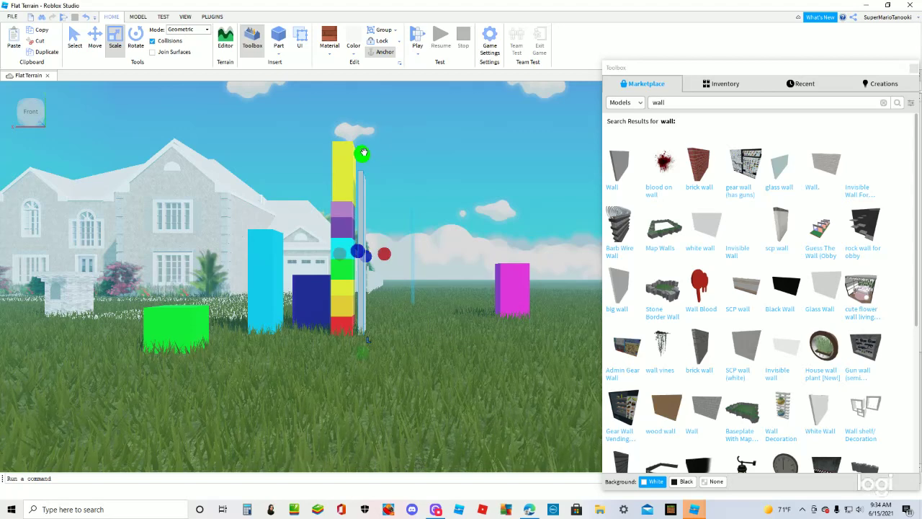
left_click_drag(364, 152, 363, 137)
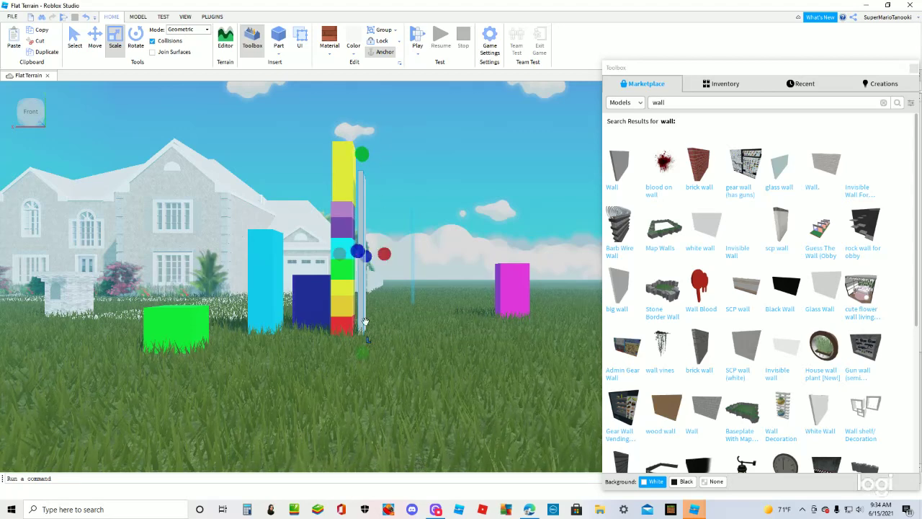
left_click_drag(361, 353, 349, 374)
left_click_drag(367, 155, 371, 136)
scroll(366, 191, "down", 5)
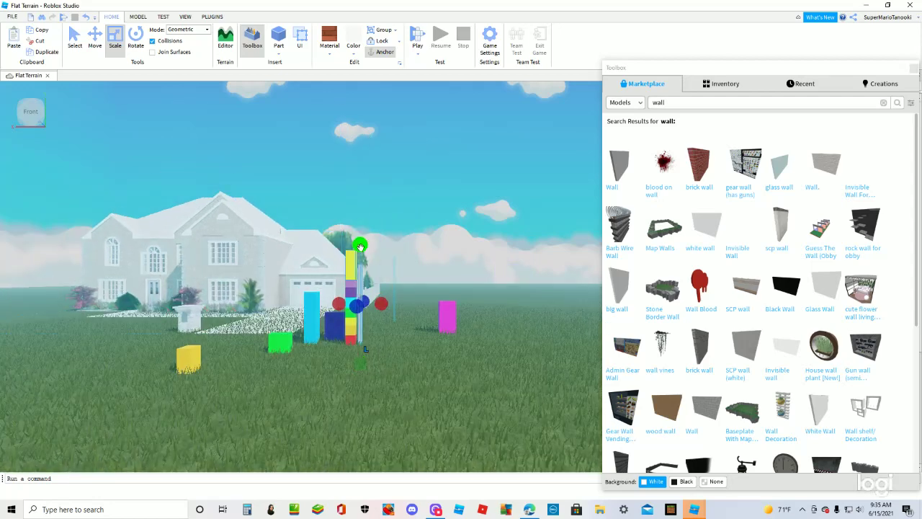
left_click_drag(360, 244, 361, 243)
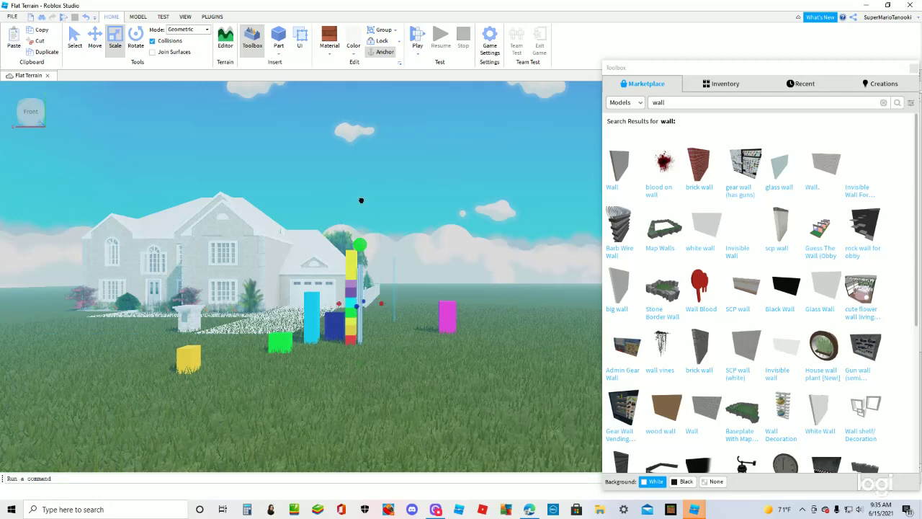
left_click_drag(361, 200, 362, 200)
key("w")
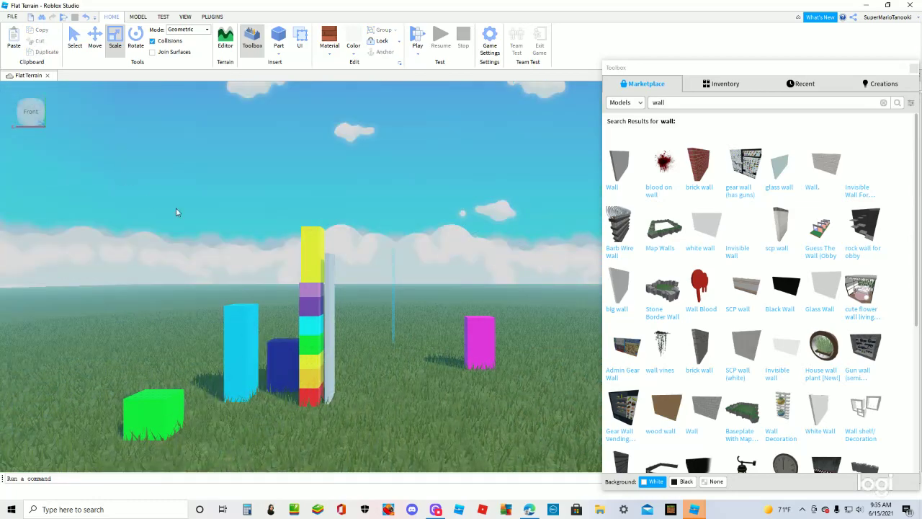
Scale the wall into a lower, wider slab and colour it white.
left_click(330, 262)
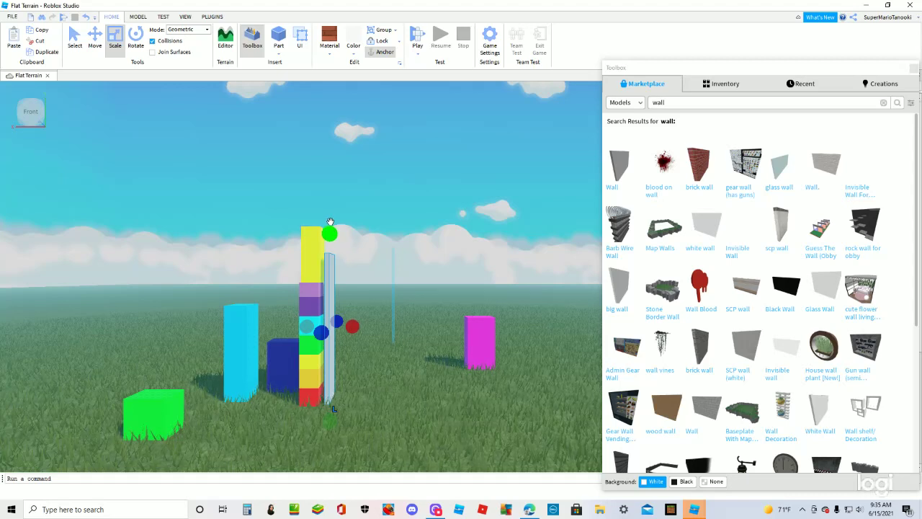
left_click_drag(325, 236, 329, 303)
left_click_drag(353, 358, 380, 355)
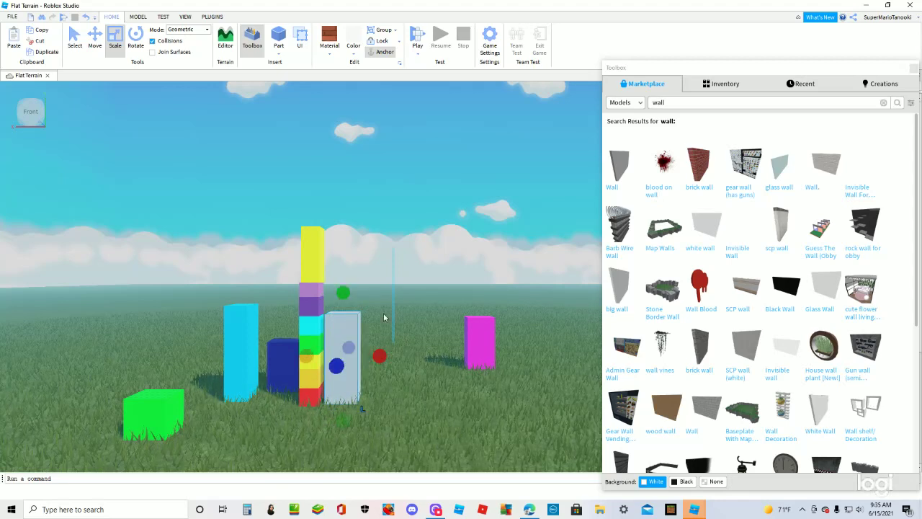
left_click(353, 52)
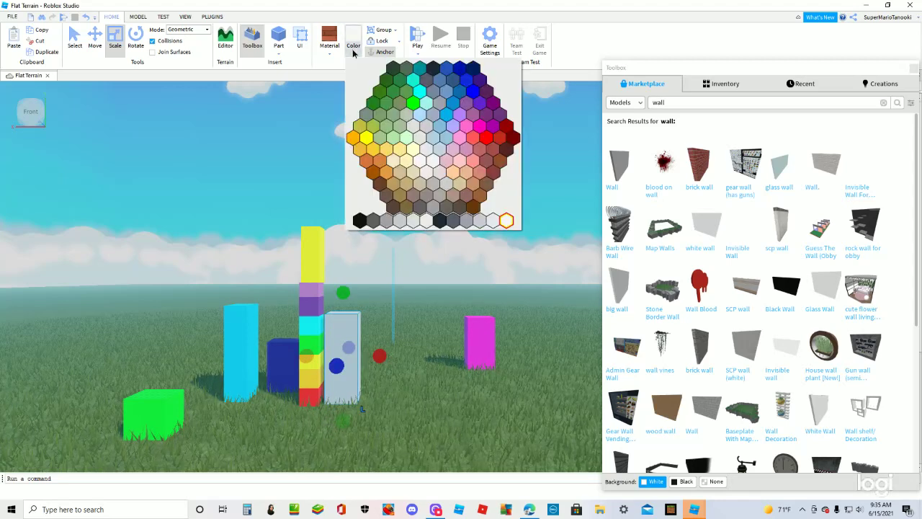
left_click(431, 226)
Place the white wall and the tall yellow block on the grass between the tower and the magenta block.
left_click_drag(336, 366, 417, 390)
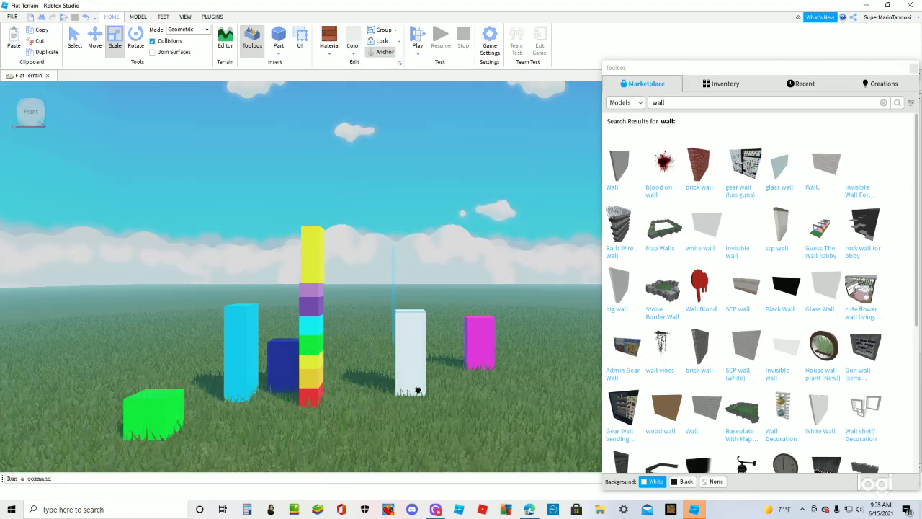
left_click_drag(309, 247, 357, 410)
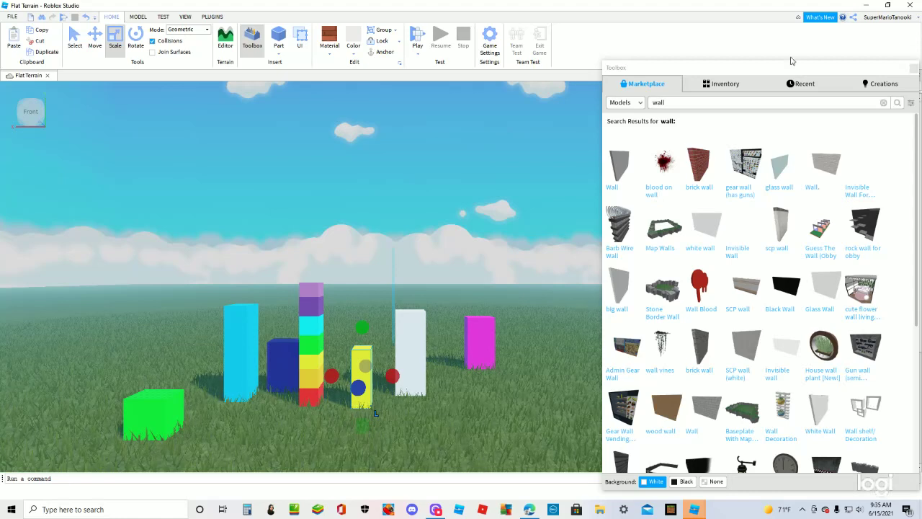
Search the marketplace models for "house" and try to insert the High by the Beach house.
left_click(698, 103)
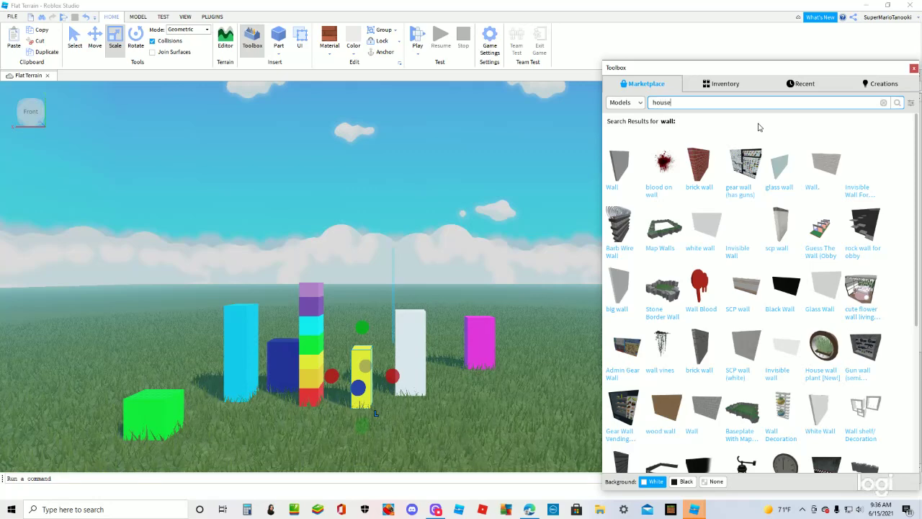
key("Return")
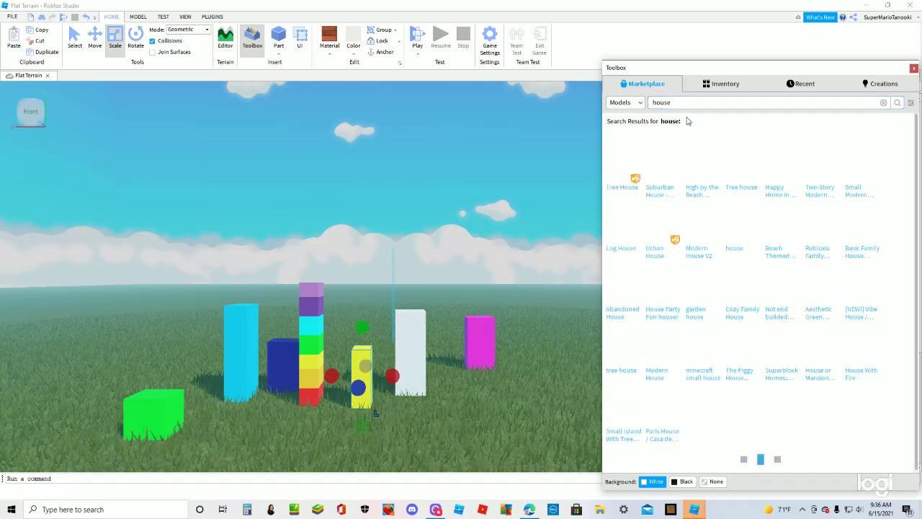
mouse_move(715, 197)
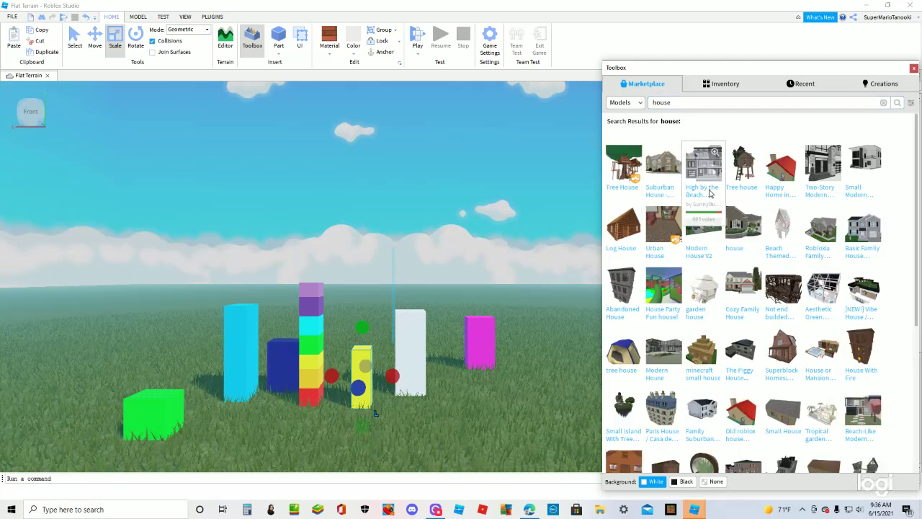
left_click_drag(710, 185, 446, 259)
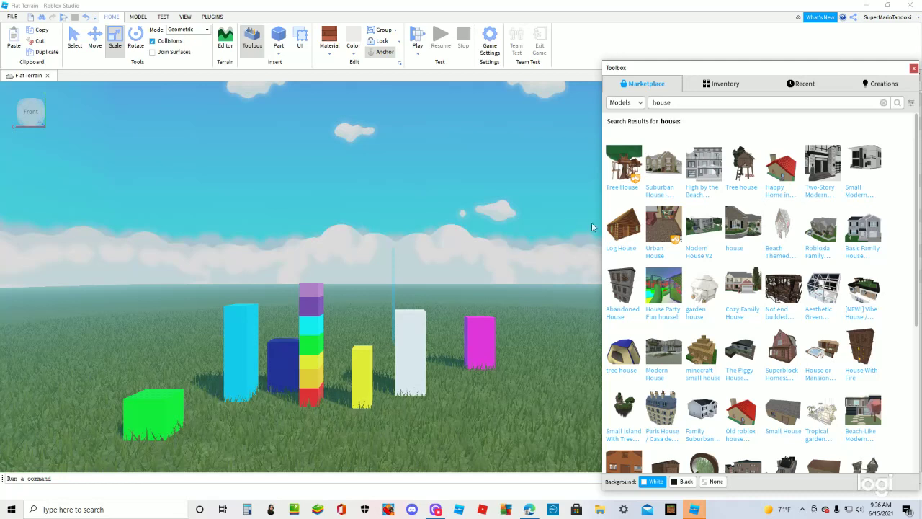
Insert the Paris House model beside the coloured blocks and move the green block onto its facade.
mouse_move(657, 216)
left_click_drag(666, 423, 67, 347)
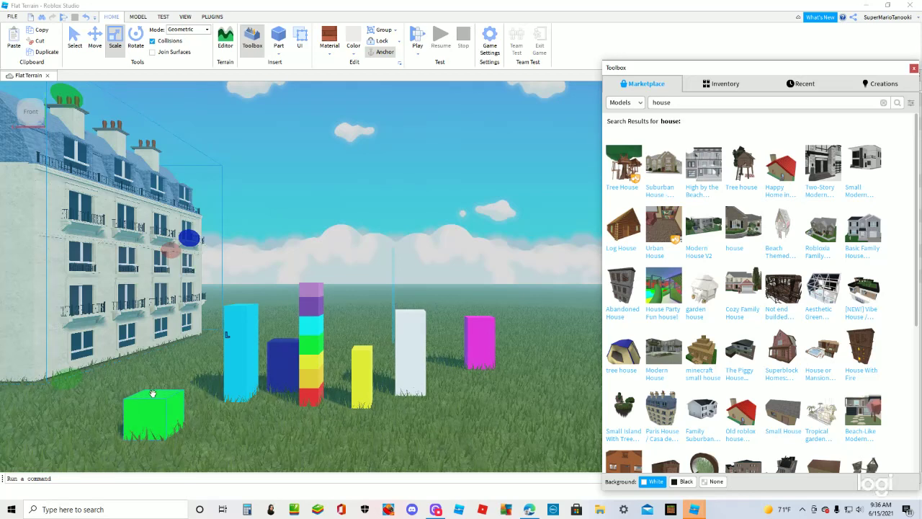
left_click_drag(153, 394, 83, 289)
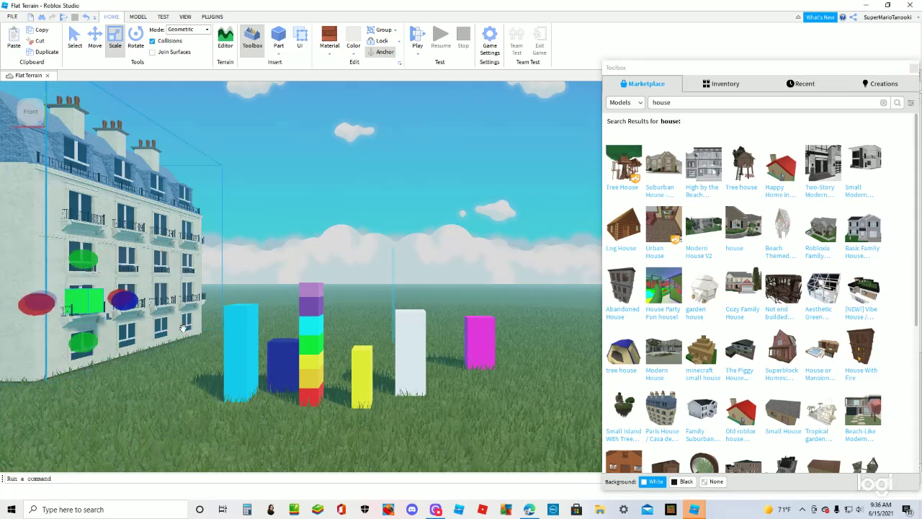
Move the light blue and dark blue blocks from the grass onto the Paris House facade beside the green block.
left_click_drag(231, 358, 129, 282)
left_click_drag(280, 362, 160, 288)
scroll(673, 468, "down", 3)
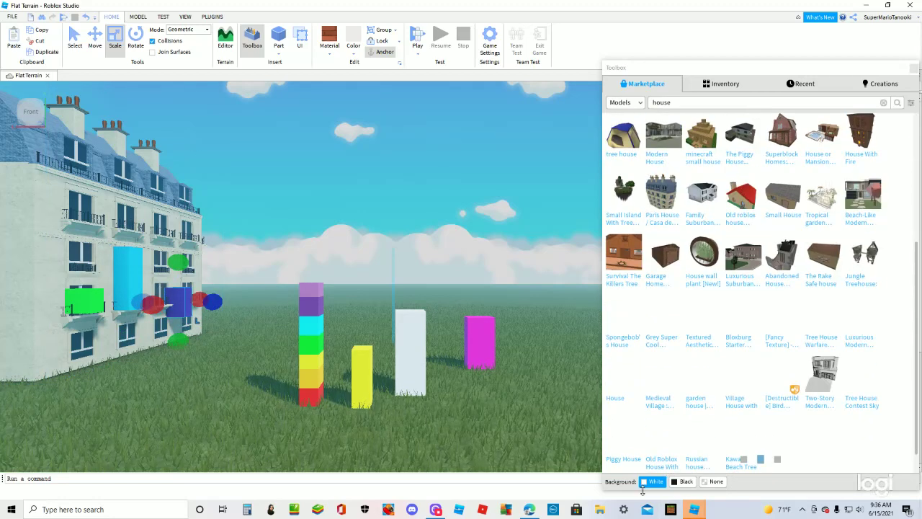
Bring the pale grey slab next to the rainbow tower and the small red cube next to the yellow-orange block.
scroll(484, 449, "down", 5)
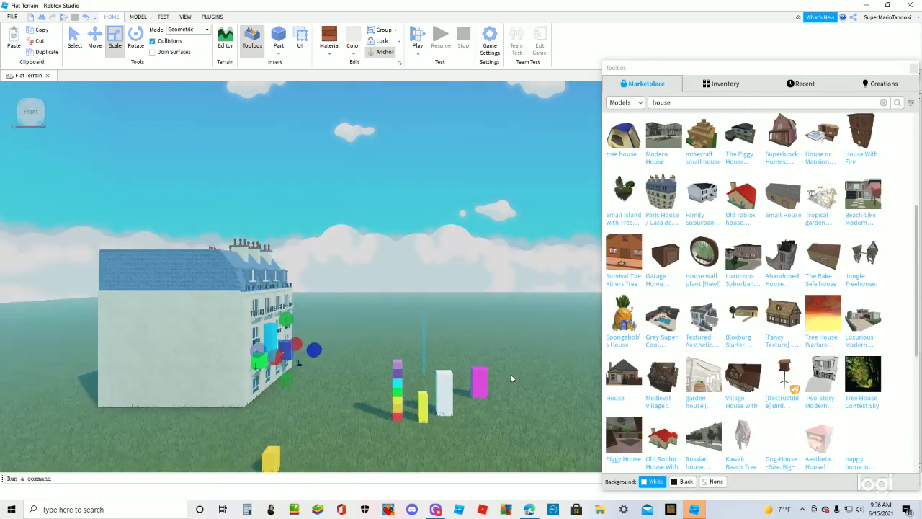
scroll(510, 378, "up", 1)
key("s")
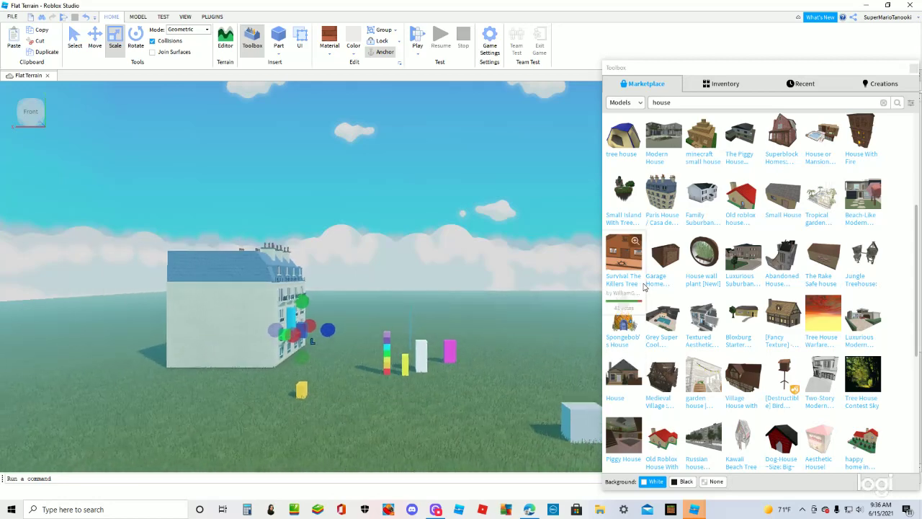
key("s")
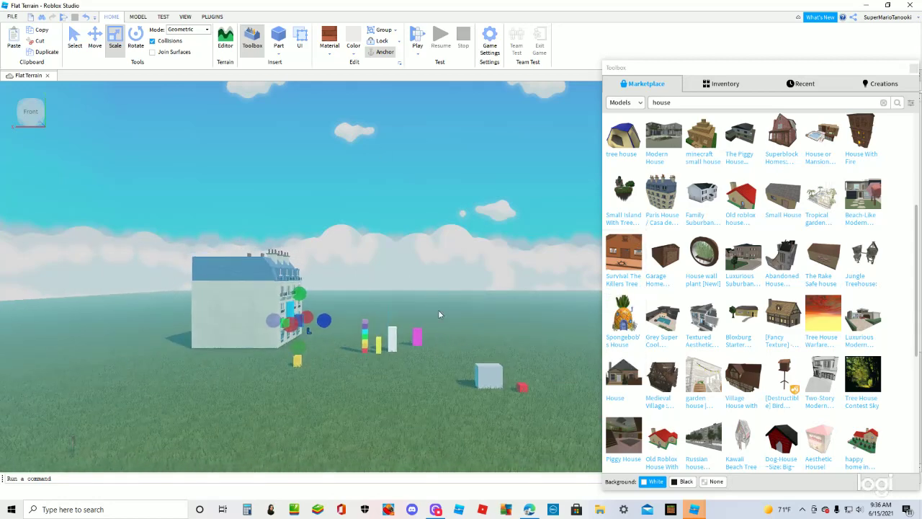
left_click_drag(502, 381, 347, 353)
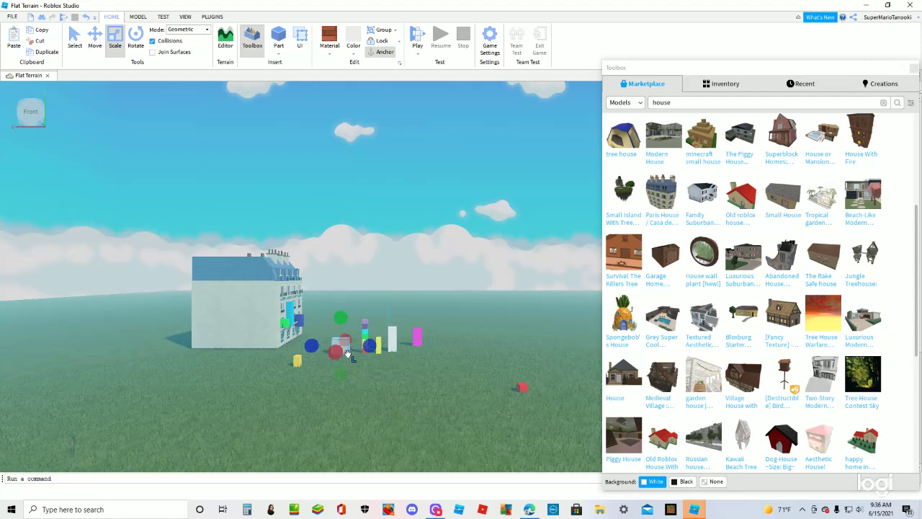
left_click(522, 387)
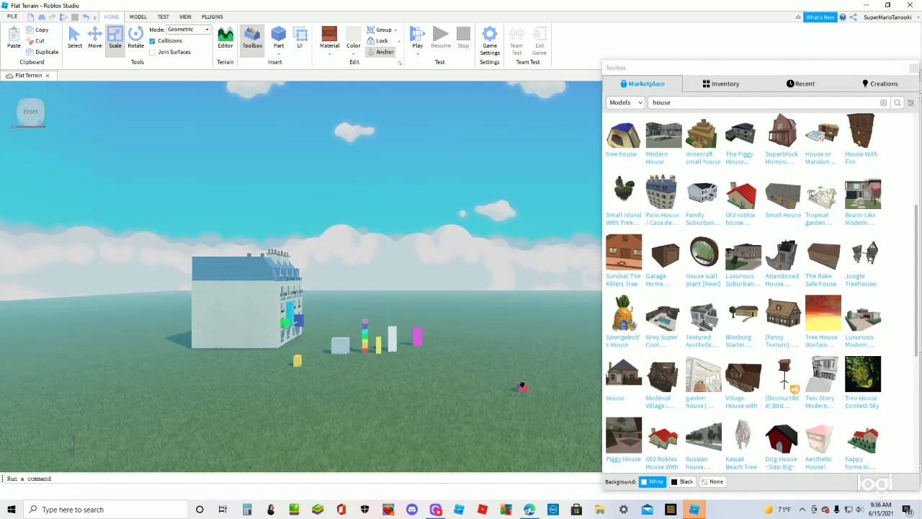
left_click(313, 355)
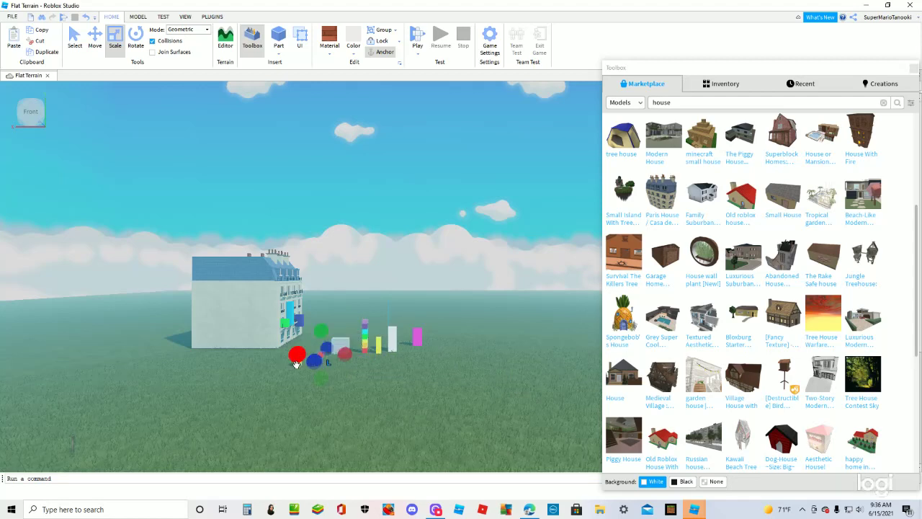
left_click_drag(298, 365, 299, 366)
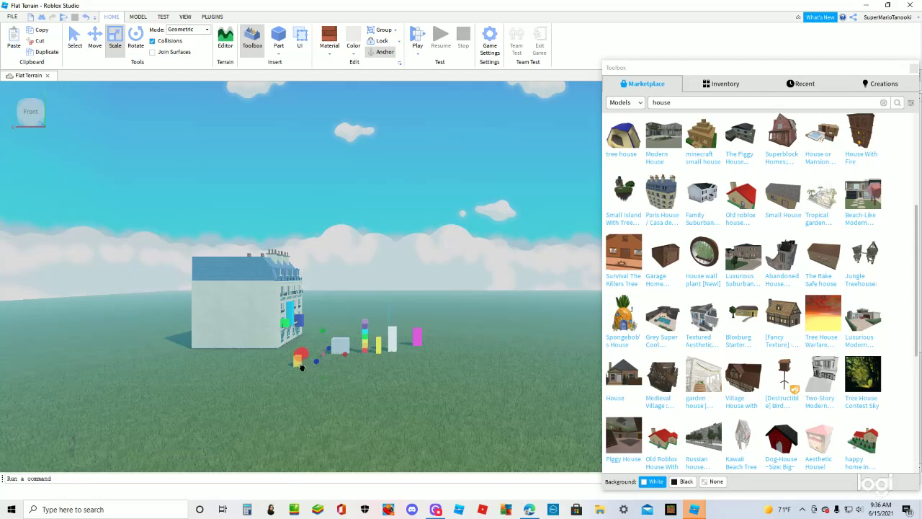
Move the yellow-orange block across the grass to just behind the small red cube.
key("f")
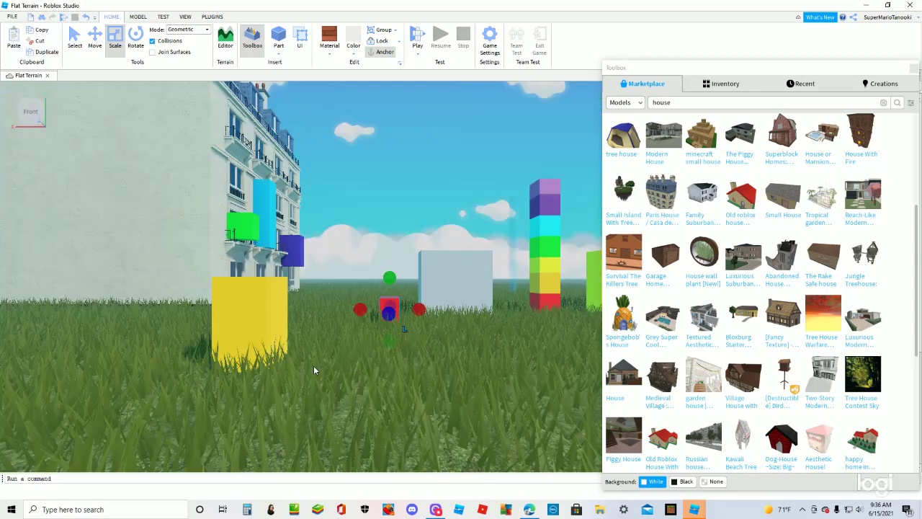
left_click(340, 397)
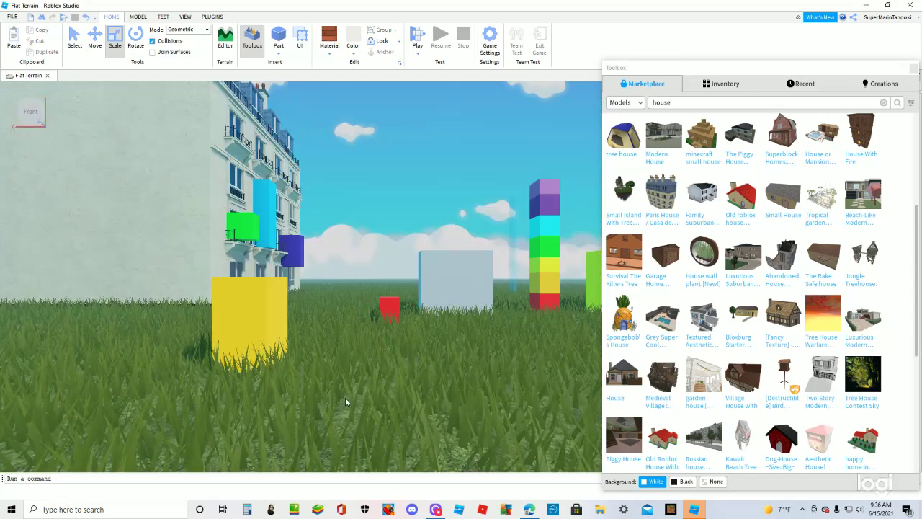
left_click_drag(233, 312, 370, 303)
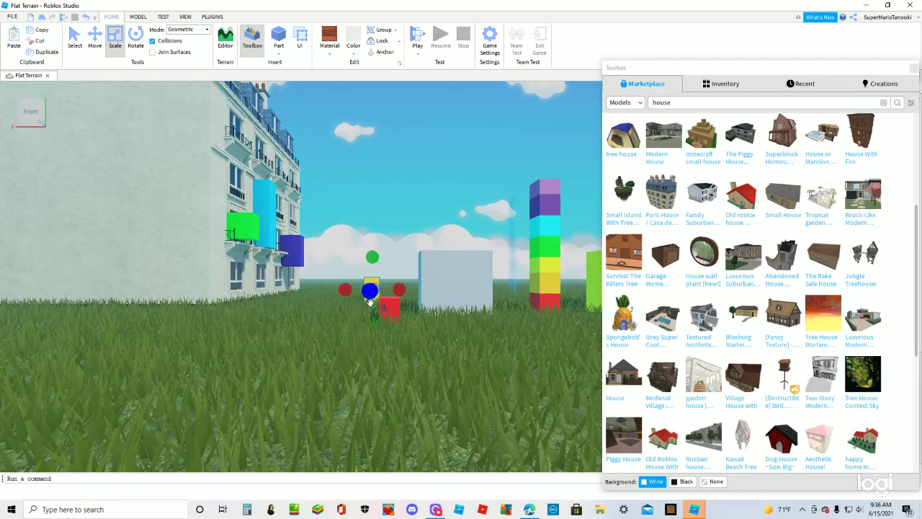
Move the red cube and the yellow-orange block onto the upper facade of the Paris House with the Select tool.
left_click(75, 36)
left_click(137, 16)
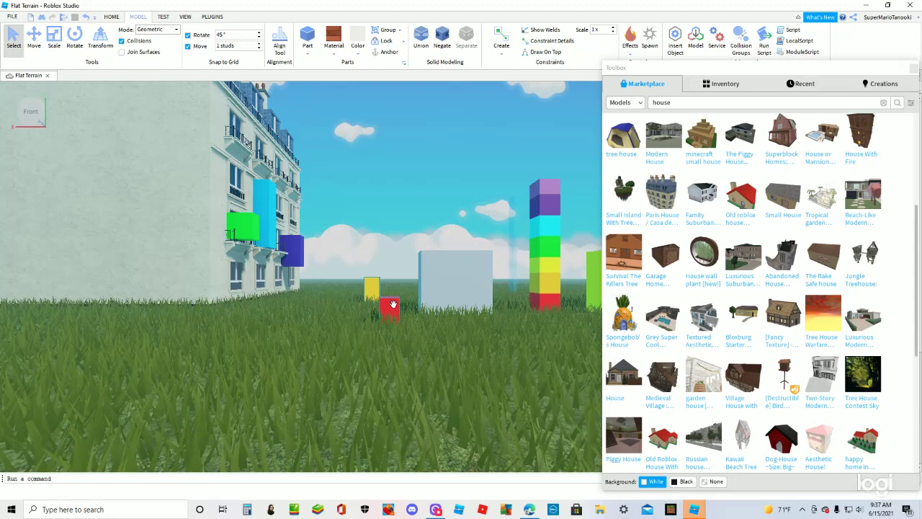
left_click_drag(393, 304, 221, 174)
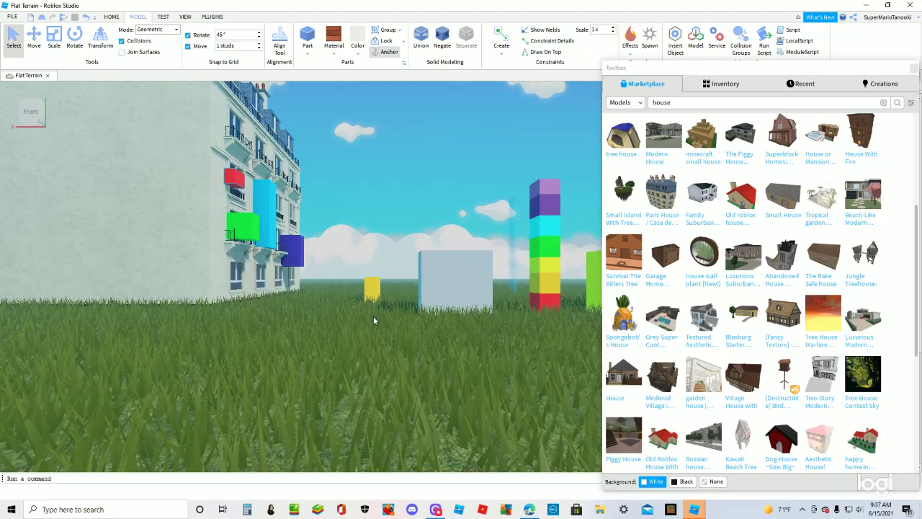
left_click_drag(369, 285, 253, 153)
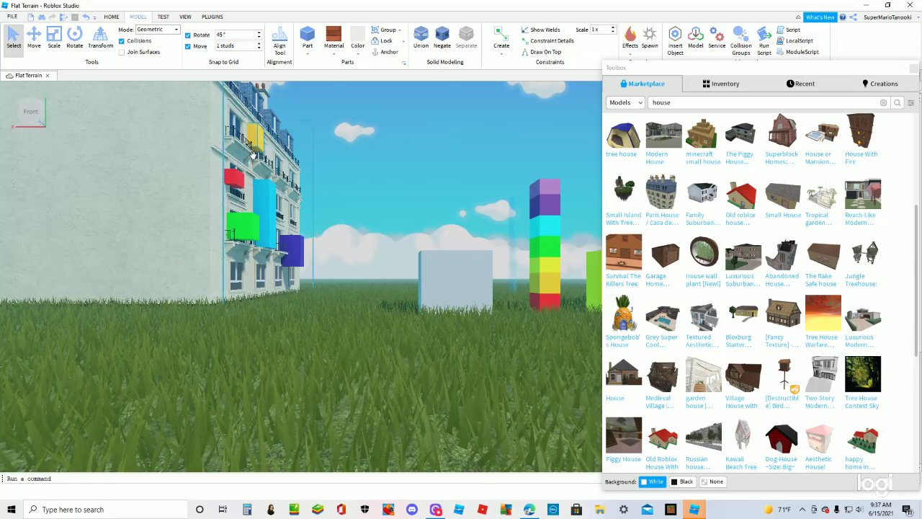
View the Paris House facade from the front and move the magenta block onto its top floor.
scroll(252, 155, "down", 3)
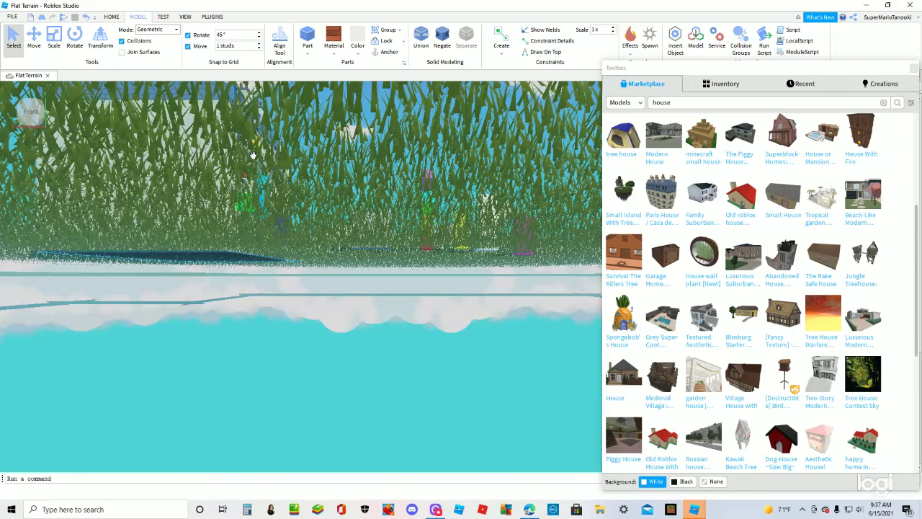
scroll(253, 155, "up", 3)
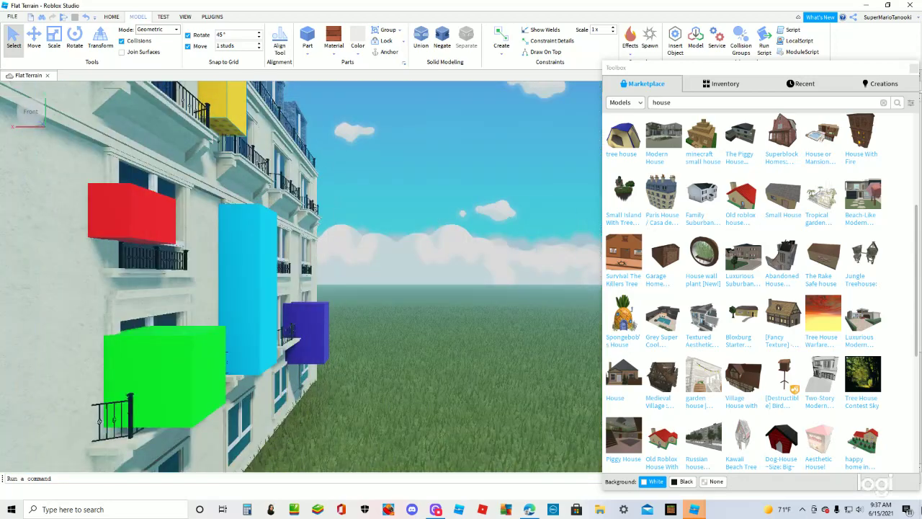
key("d")
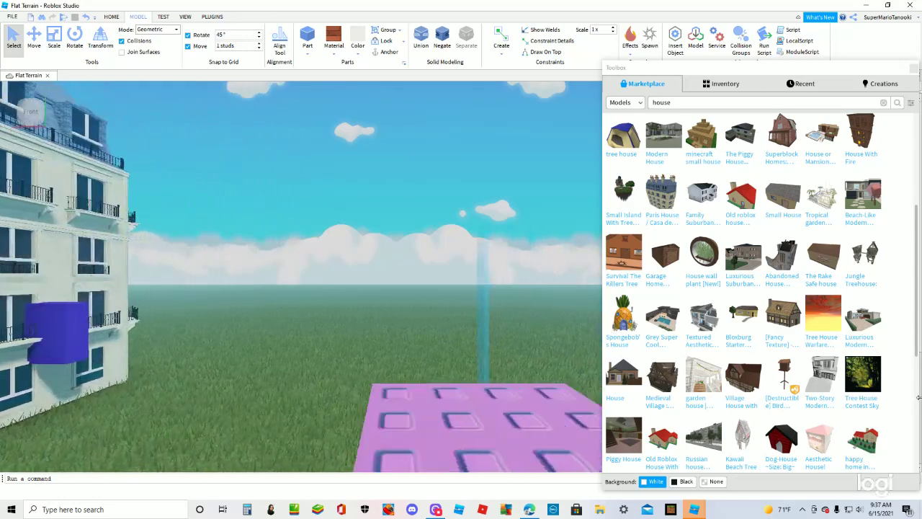
key("d")
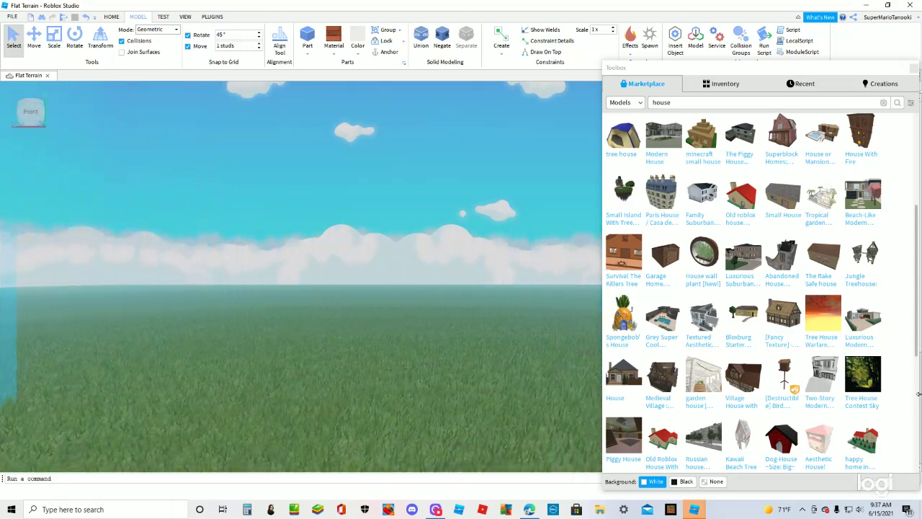
left_click(52, 119)
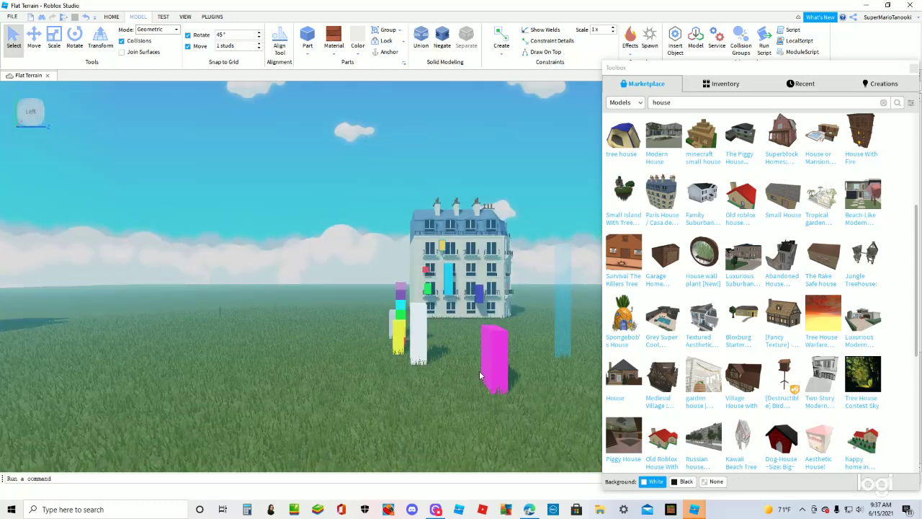
left_click_drag(505, 372, 469, 245)
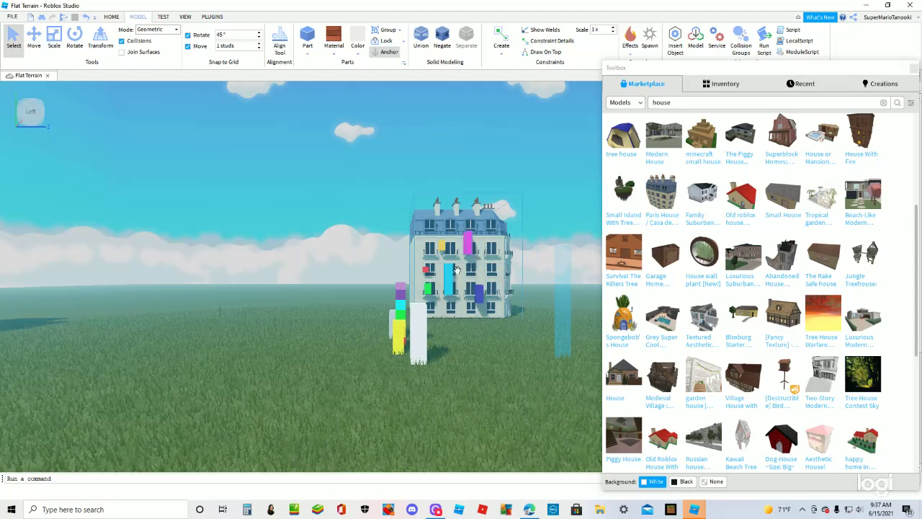
Place the white wall and the tall yellow block against the sloped roof of the Paris House.
left_click(428, 332)
left_click_drag(419, 323, 434, 216)
left_click_drag(397, 331, 447, 228)
left_click(434, 242)
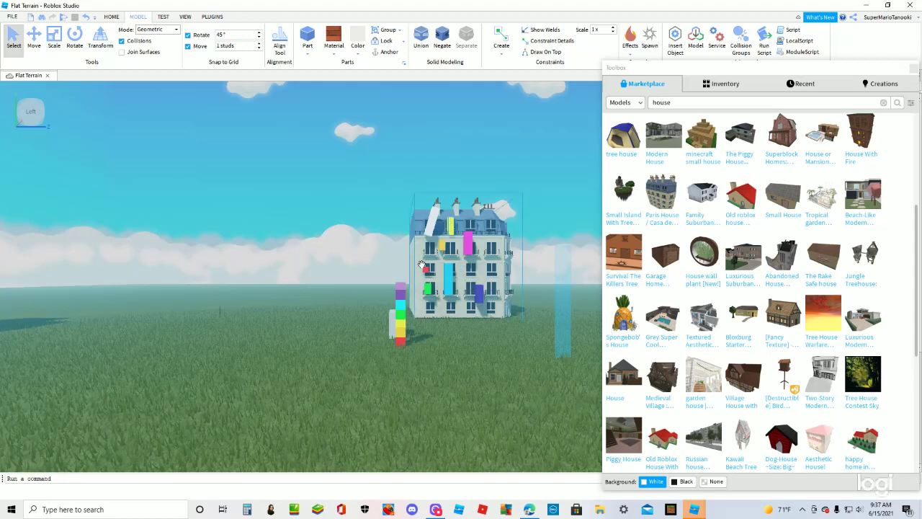
Move the whole rainbow tower and the pale grey slab from the grass onto the Paris House roof.
left_click(407, 268)
left_click(401, 289)
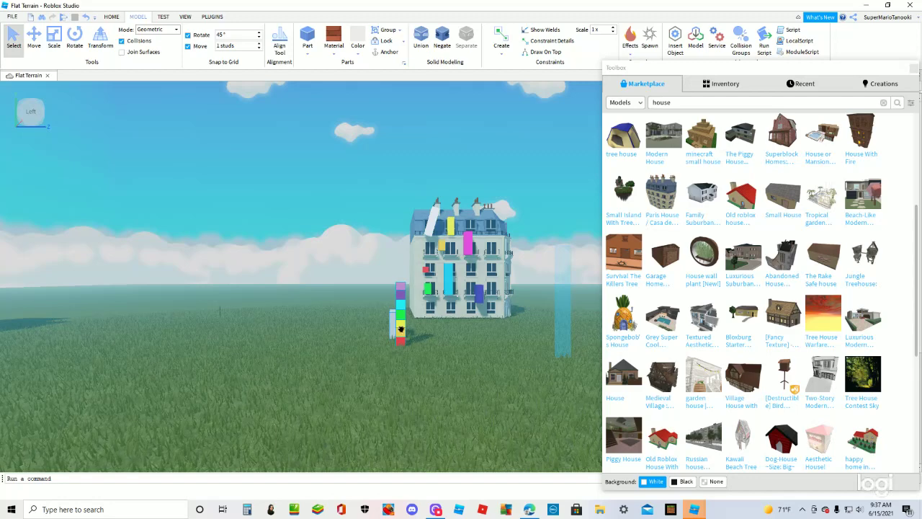
left_click_drag(401, 330, 469, 380)
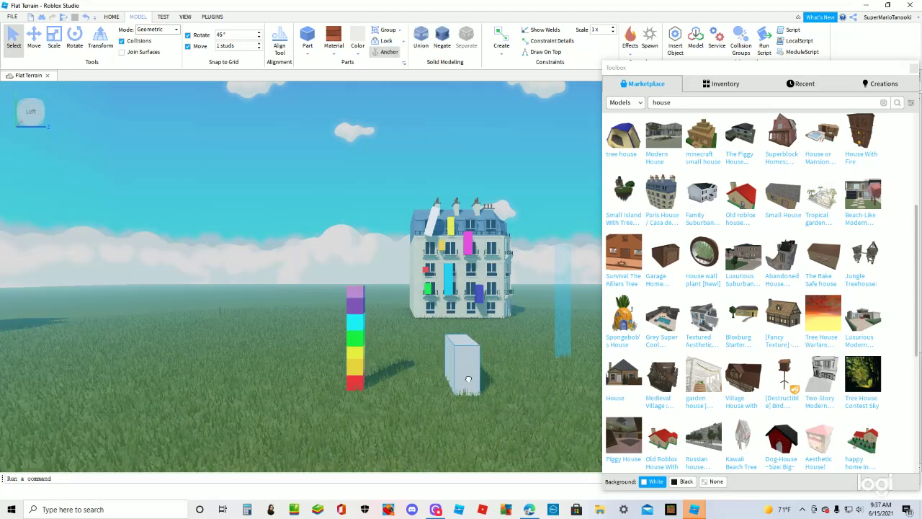
left_click_drag(354, 240, 358, 395)
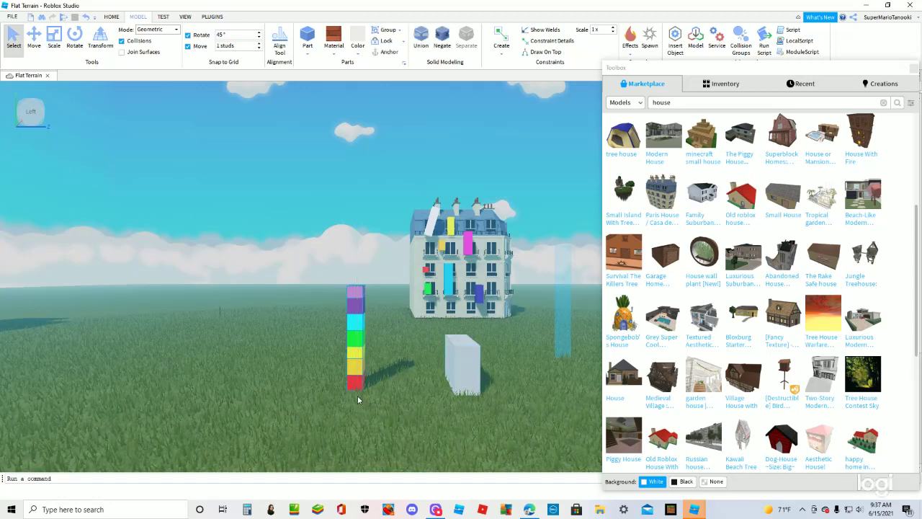
left_click_drag(351, 361, 470, 225)
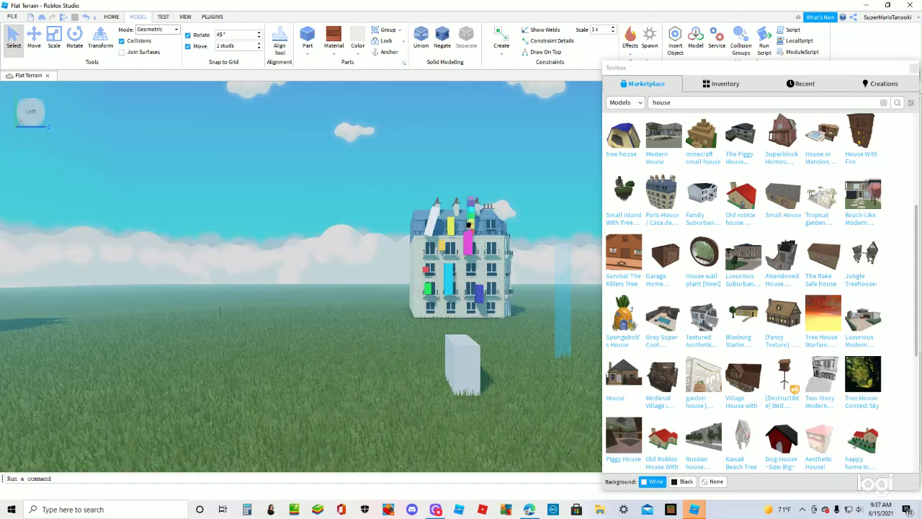
left_click_drag(474, 376, 494, 229)
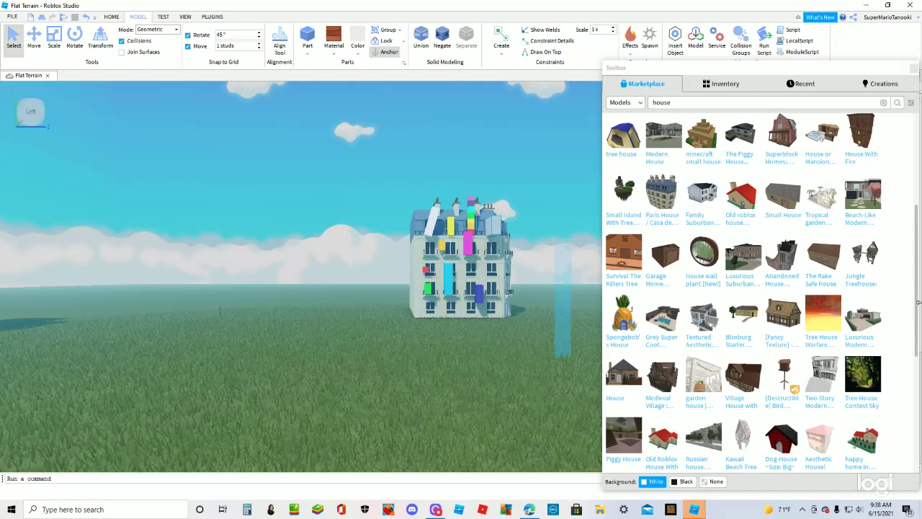
Insert the Happy Home V2 model from the house search results on the grass beside the Paris House.
scroll(905, 387, "down", 5)
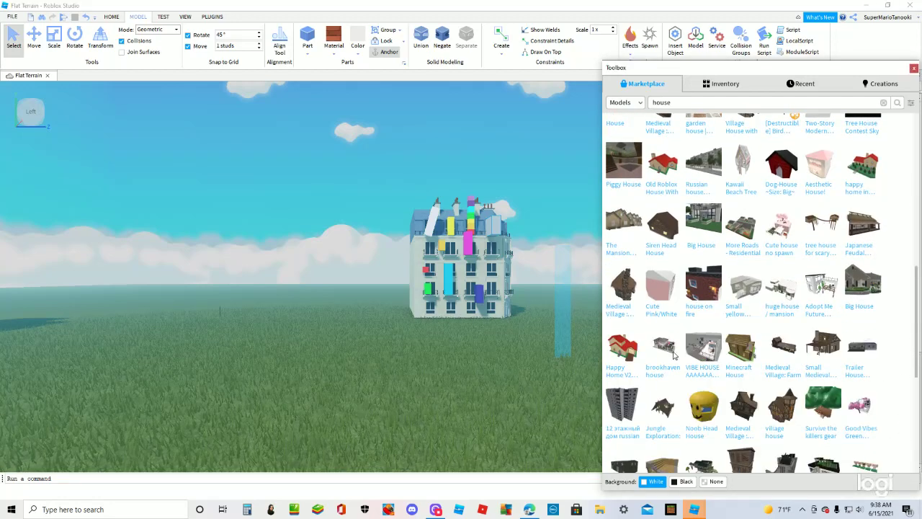
left_click_drag(528, 344, 476, 344)
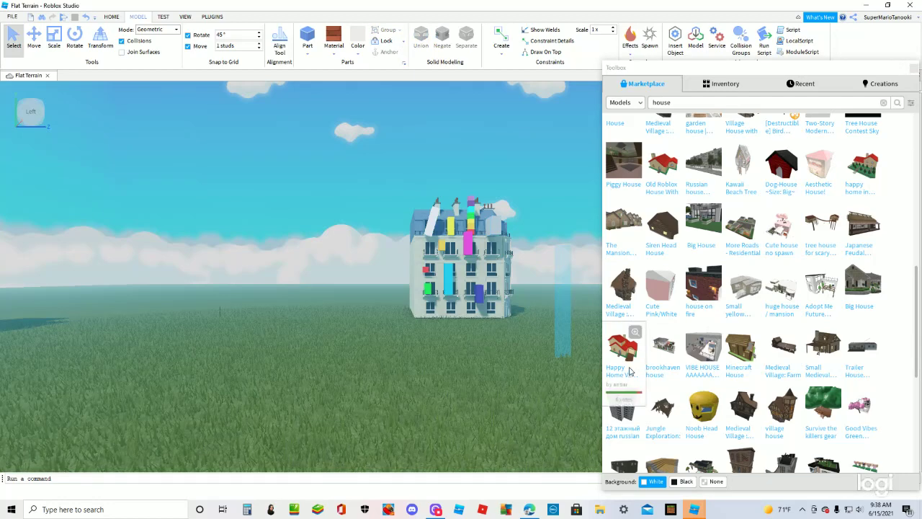
left_click_drag(630, 371, 245, 324)
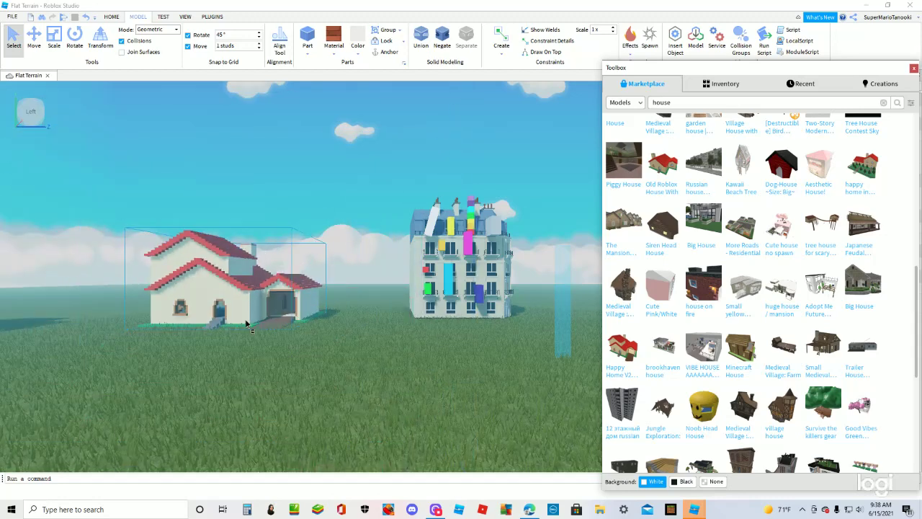
Move the Paris House over the red-roofed house and cut it out of the scene.
left_click_drag(392, 305, 419, 273)
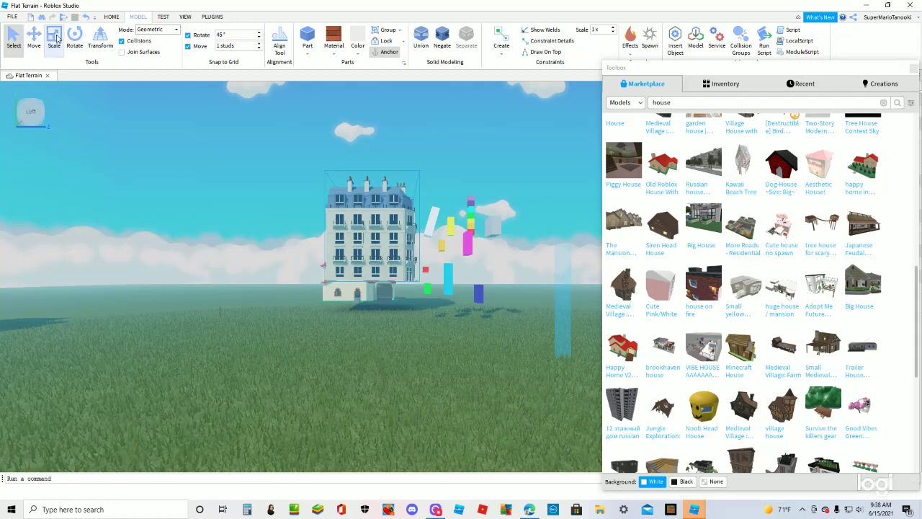
left_click(115, 18)
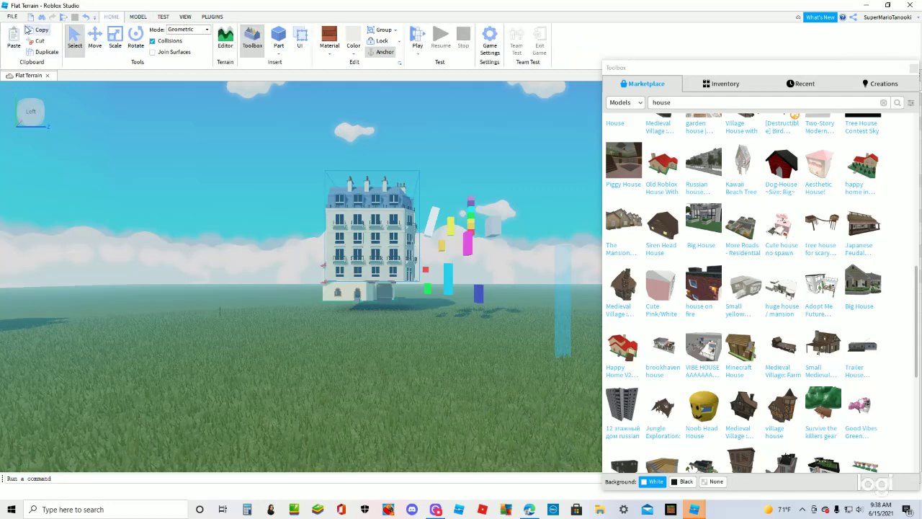
left_click(36, 40)
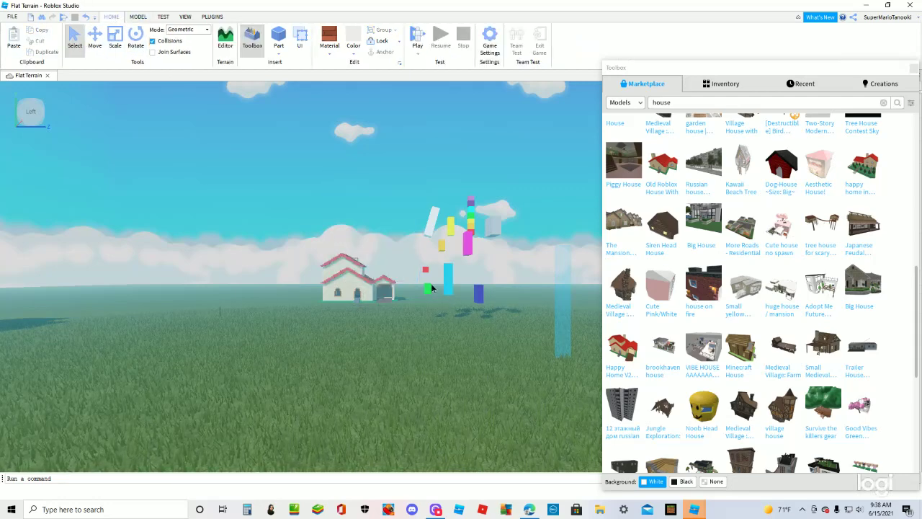
Move the floating green block and light blue block onto the front wall of the red-roofed house.
left_click(424, 317)
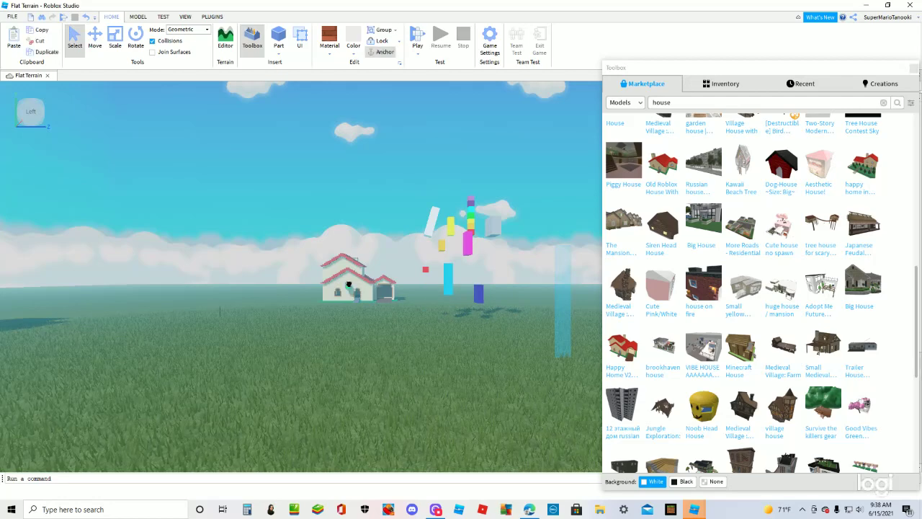
scroll(418, 316, "up", 3)
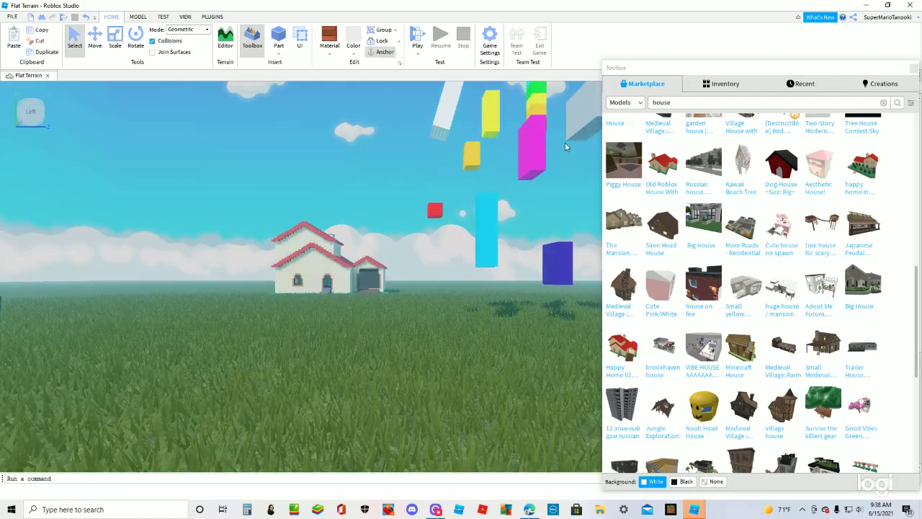
left_click_drag(491, 231, 328, 274)
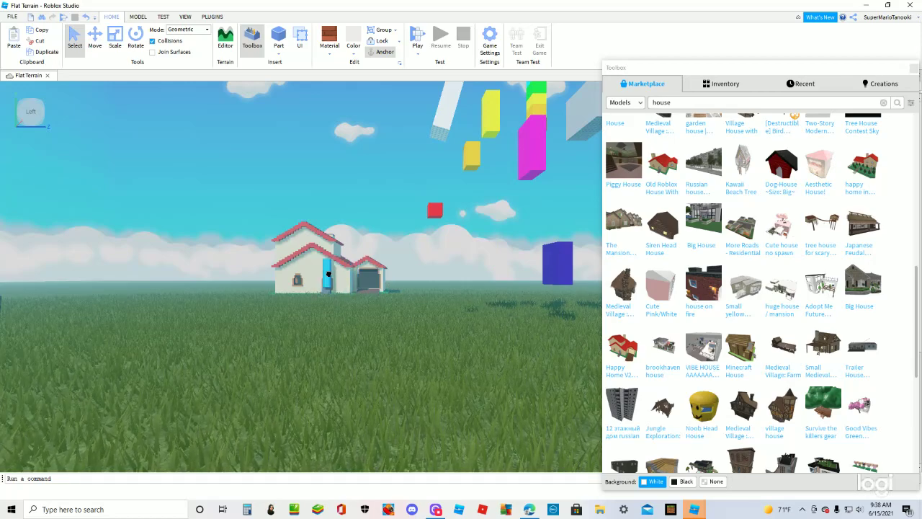
Move the light blue block, the red cube and the golden block into the front doorway of the red-roofed house.
scroll(328, 275, "up", 5)
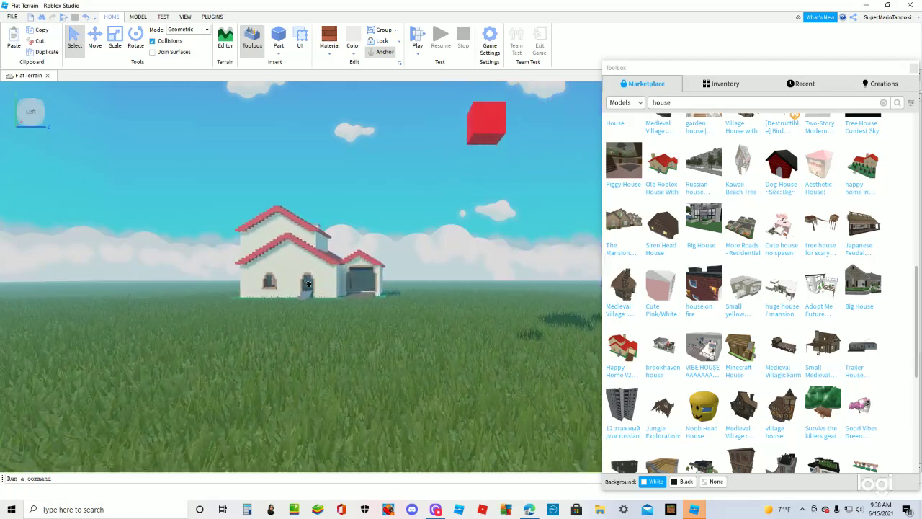
mouse_move(297, 282)
left_mouse_down()
mouse_move(265, 274)
mouse_move(292, 276)
left_mouse_up()
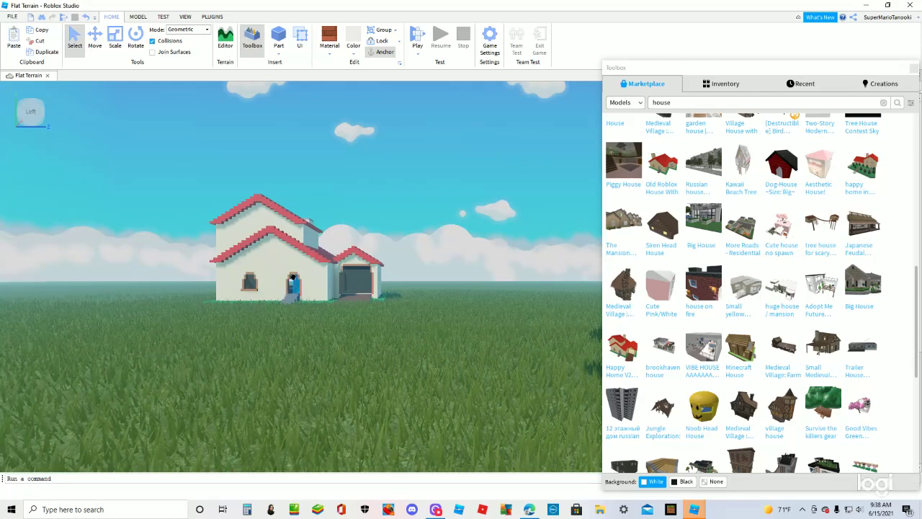
scroll(293, 281, "down", 5)
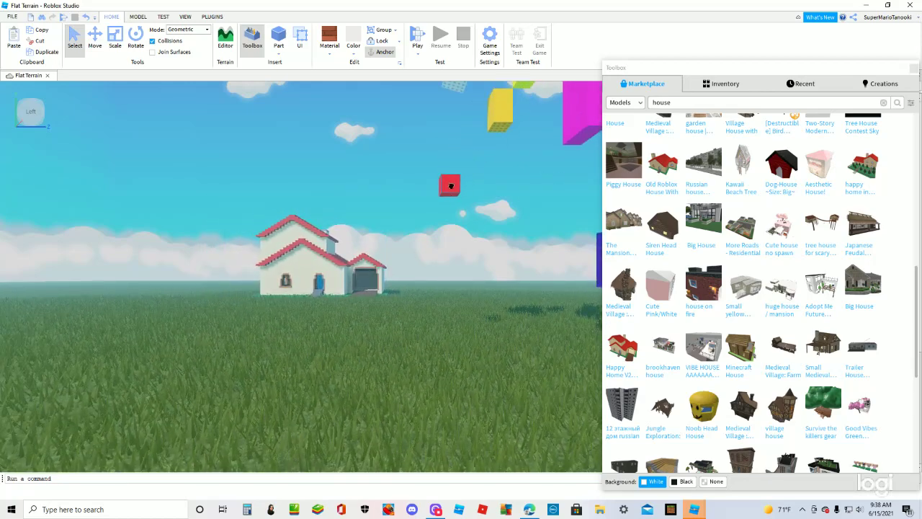
left_click_drag(375, 255, 312, 299)
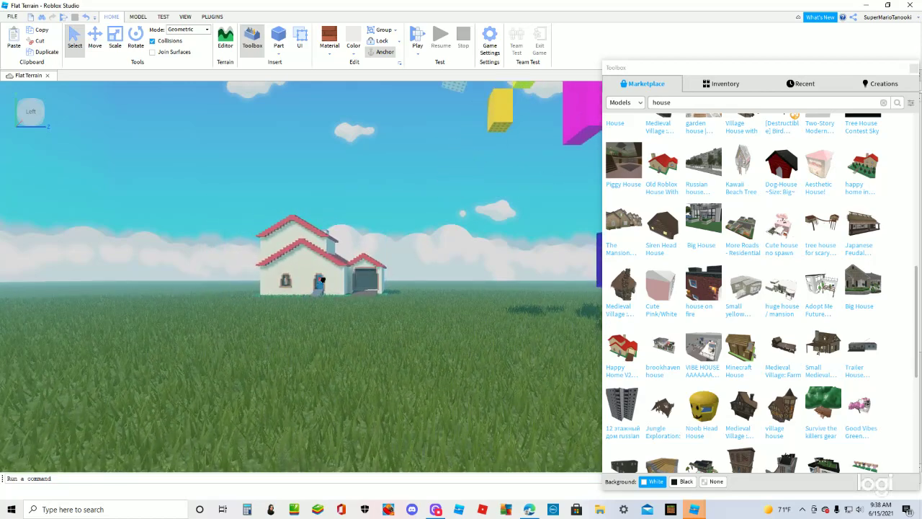
left_click_drag(500, 108, 349, 269)
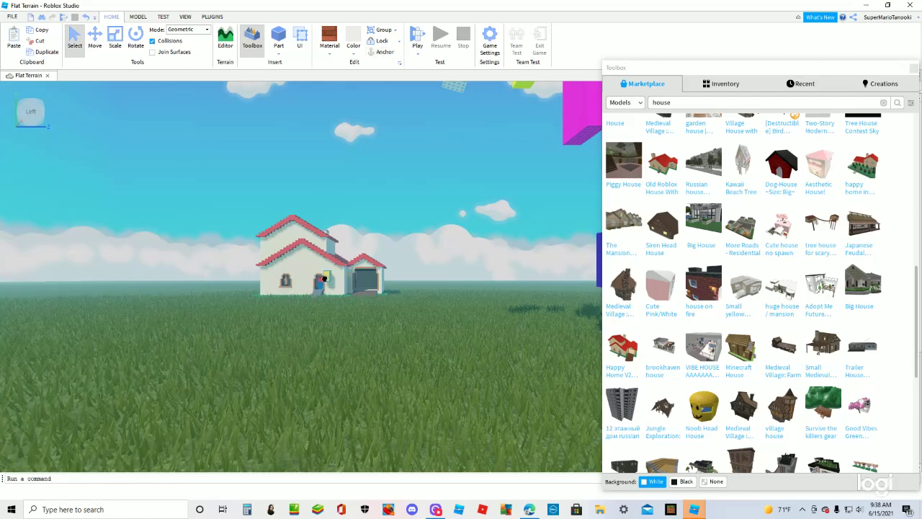
mouse_move(317, 283)
left_mouse_down()
mouse_move(304, 393)
mouse_move(284, 360)
mouse_move(315, 289)
left_mouse_up()
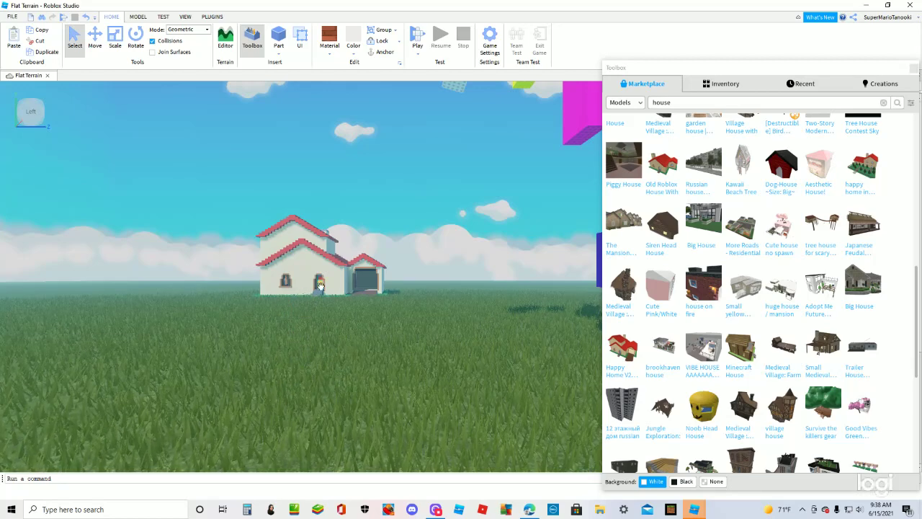
Bring the floating magenta block down onto the grass in front of the red-roofed house.
scroll(363, 415, "down", 2)
scroll(465, 453, "down", 2)
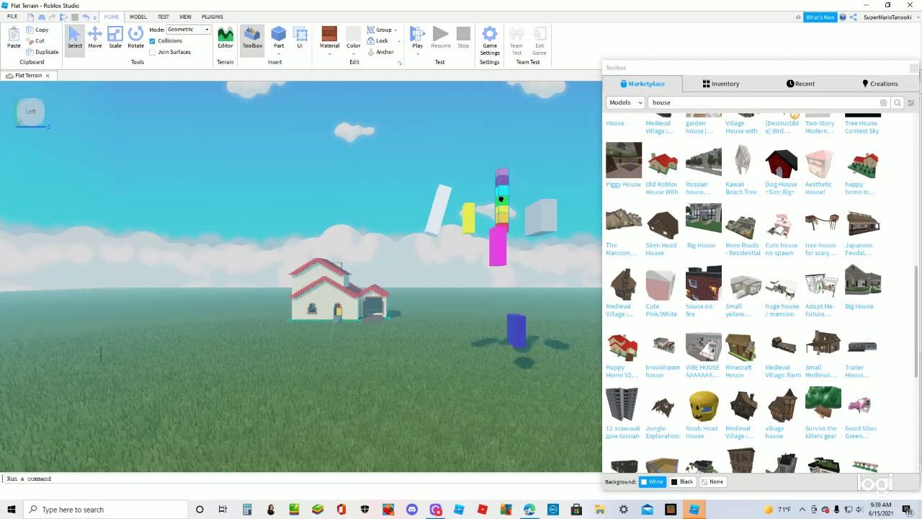
left_click_drag(501, 237, 441, 368)
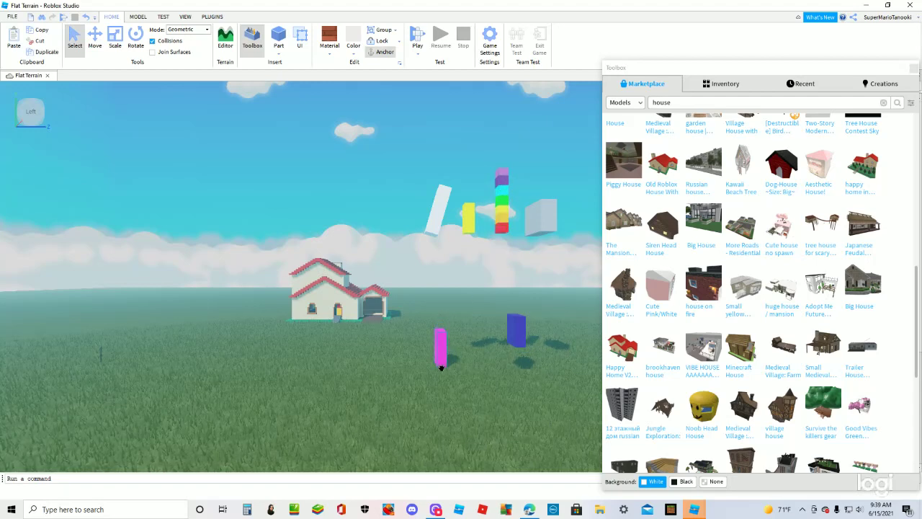
Select all cubes of the floating rainbow tower and move them together to the house front, beside the garage.
left_click_drag(495, 139, 521, 237)
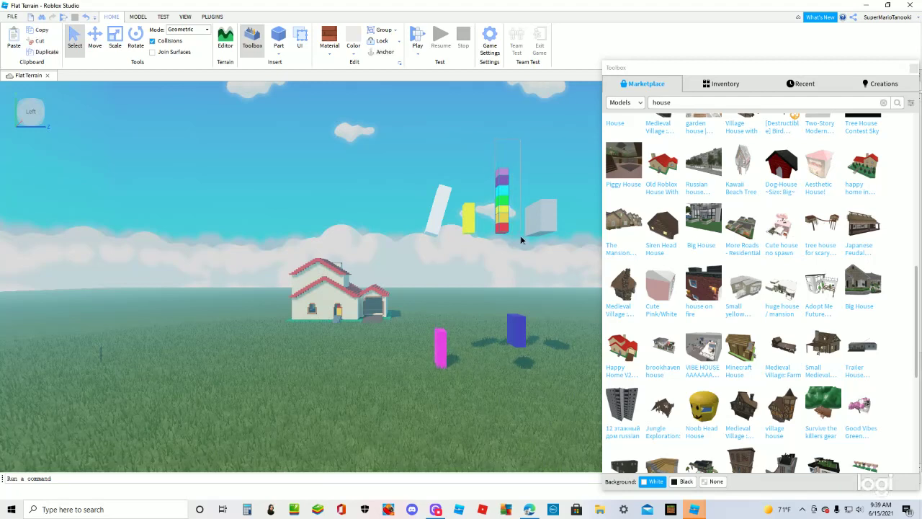
left_click_drag(386, 286, 345, 327)
key("w")
key("w")
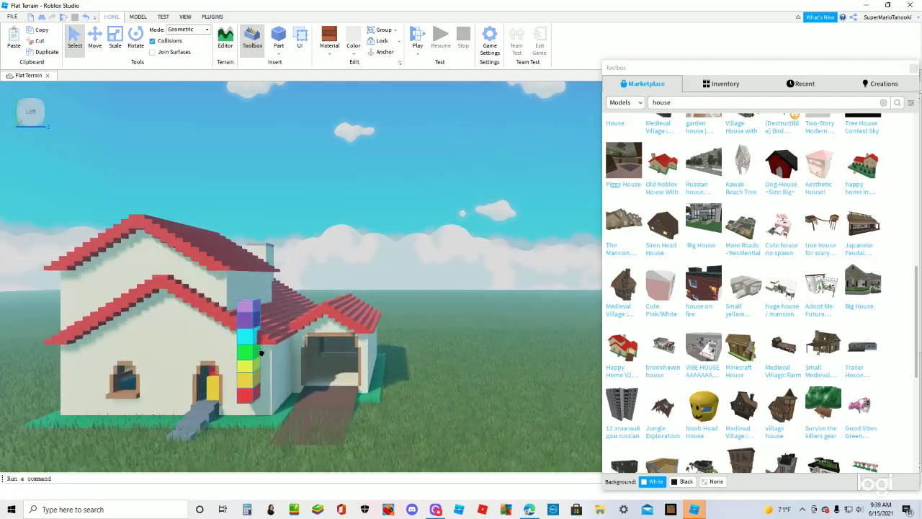
key("a")
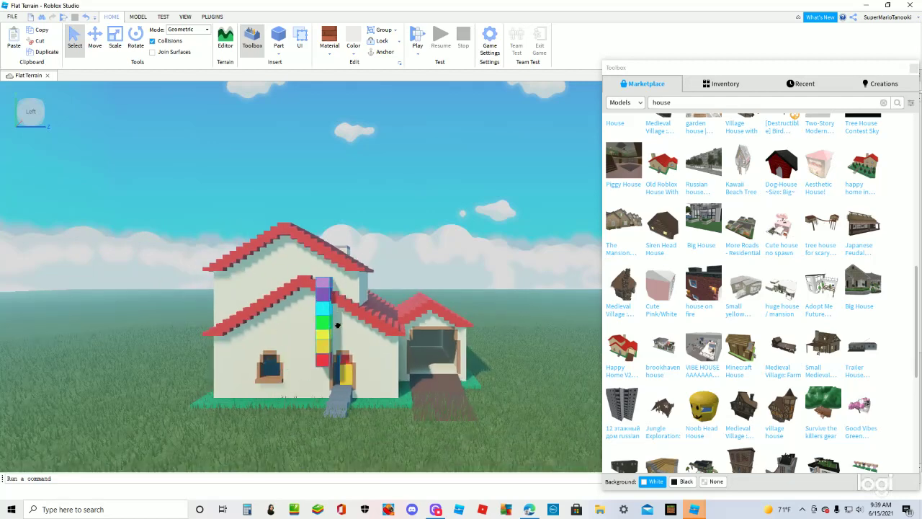
key("w")
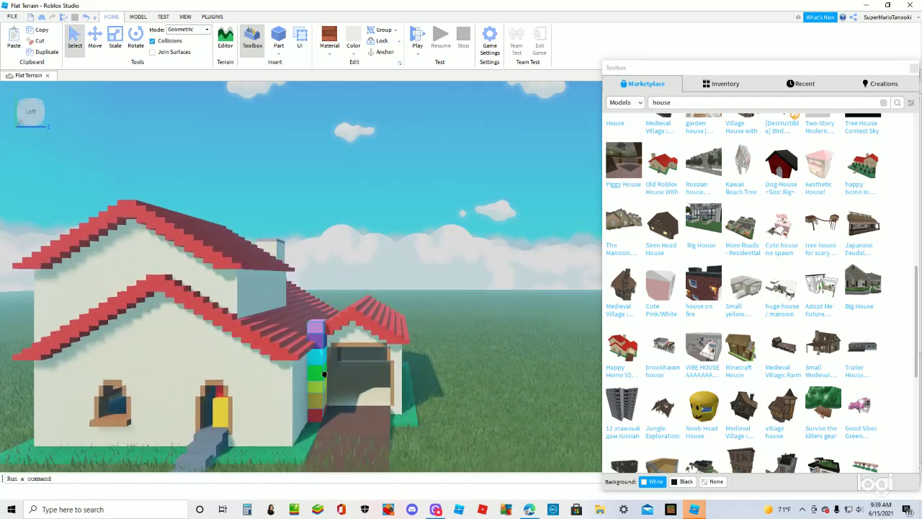
Move the selected rainbow tower through the garage opening into the garage.
scroll(323, 373, "up", 1)
scroll(349, 386, "up", 4)
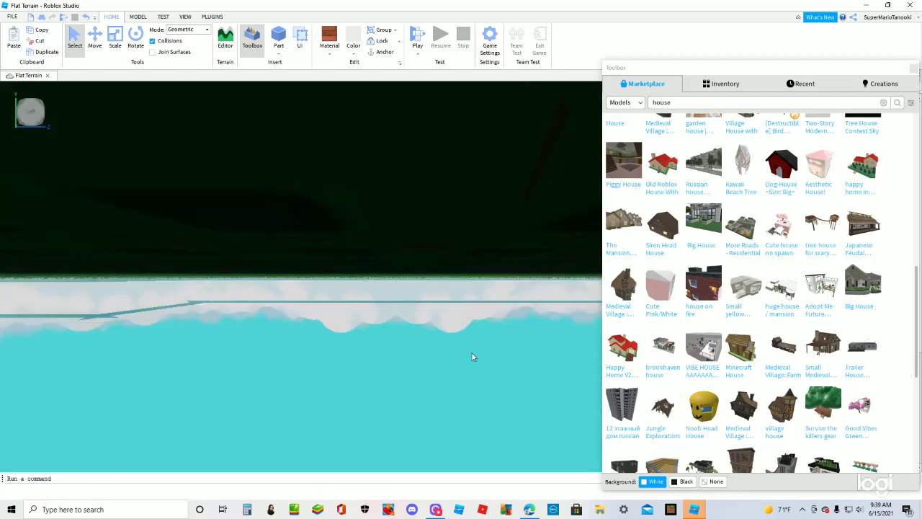
scroll(485, 390, "down", 2)
scroll(485, 393, "down", 1)
scroll(487, 396, "up", 1)
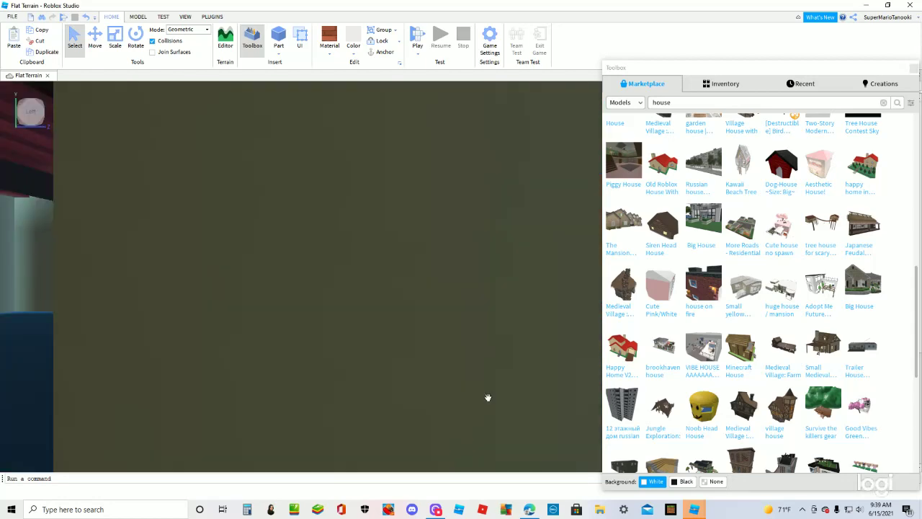
scroll(488, 398, "up", 1)
key("s")
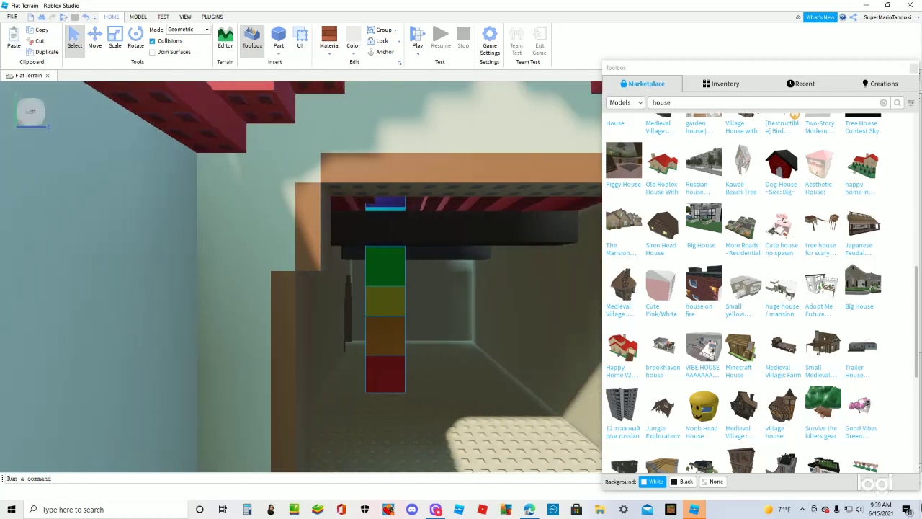
Place the rainbow tower on the blue floor in the main room of the house.
key("d")
scroll(634, 367, "down", 1)
left_click_drag(369, 334, 393, 411)
key("a")
key("d")
key("w")
key("w")
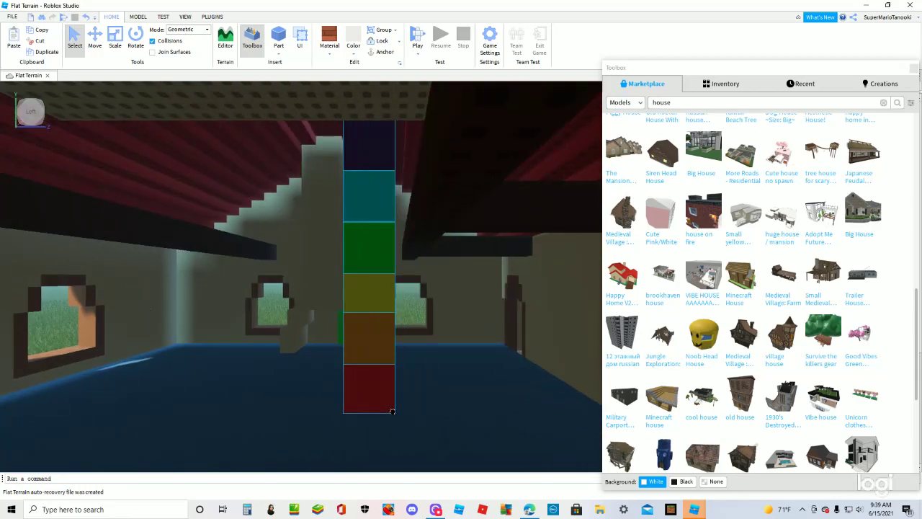
Move the golden block from the front doorway onto the blue floor inside, near the side window.
key("s")
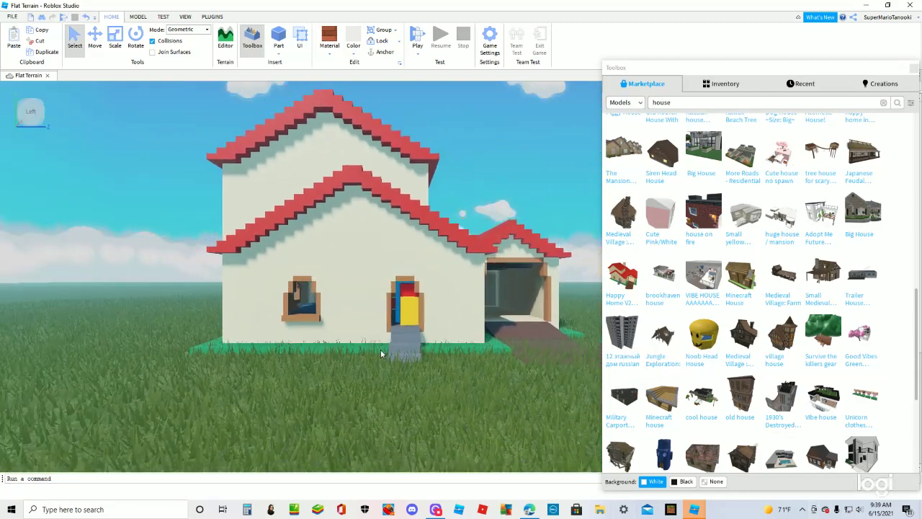
key("s")
key("d")
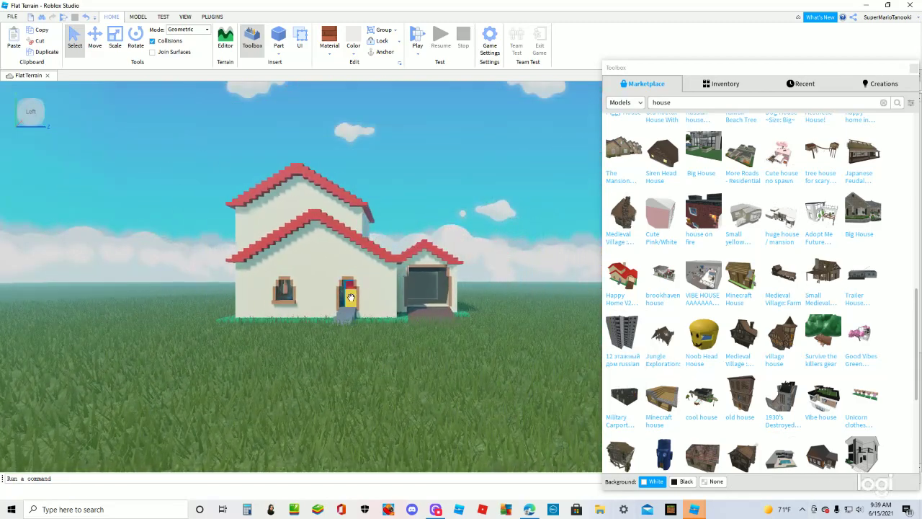
scroll(335, 328, "up", 5)
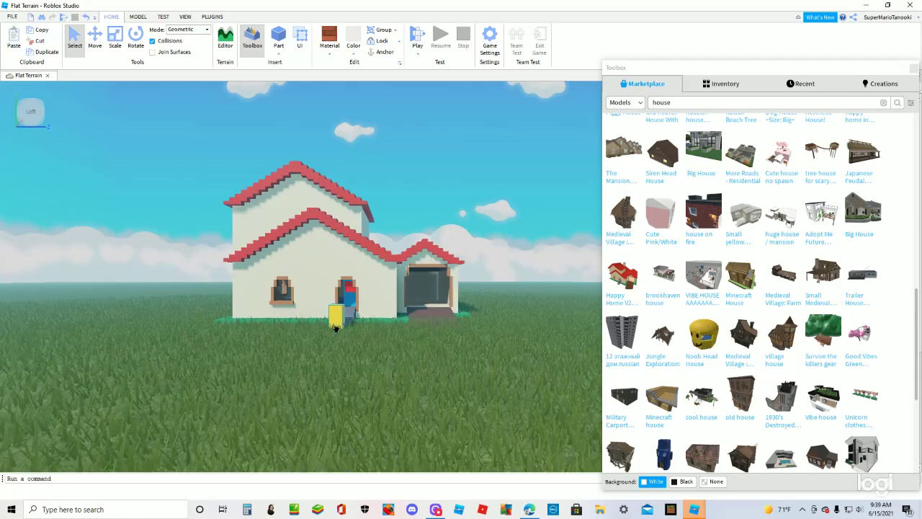
scroll(322, 335, "up", 8)
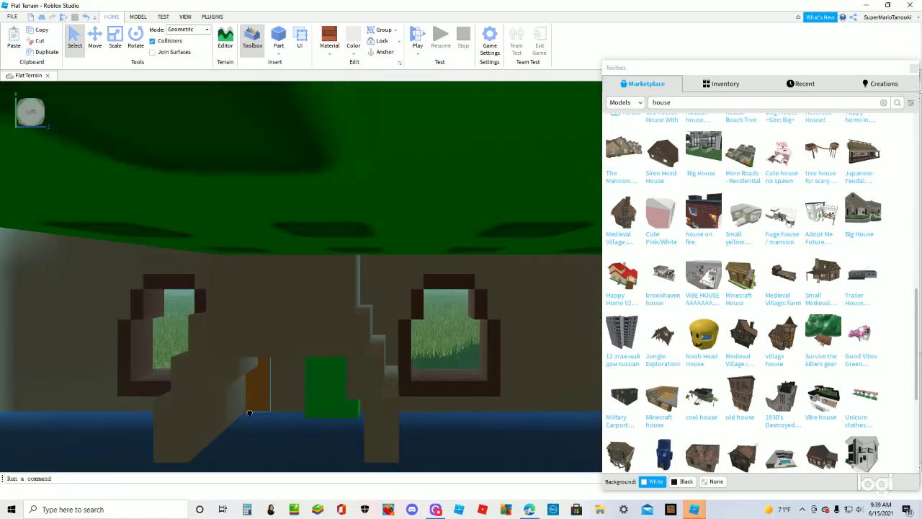
key("a")
key("a")
left_click_drag(249, 414, 282, 421)
key("d")
key("s")
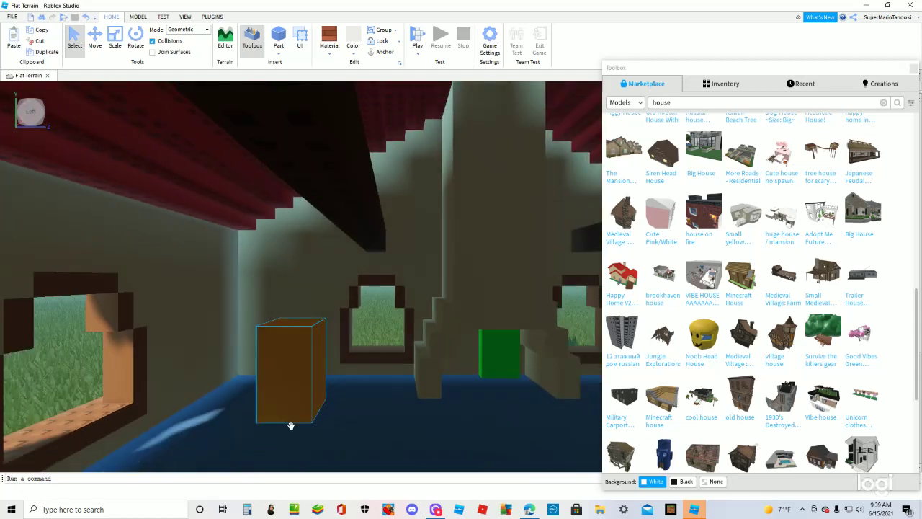
Try to move the light blue block from the doorway into the main room.
left_click_drag(509, 360, 628, 407)
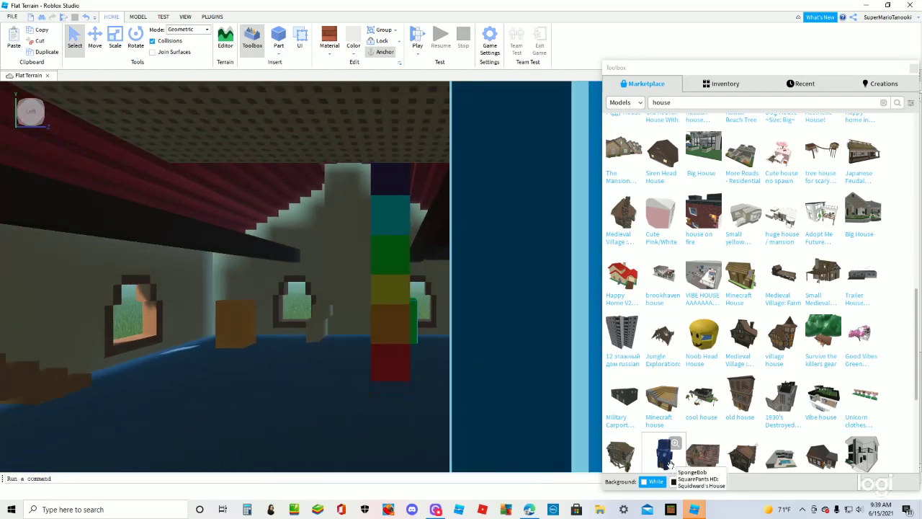
left_click(682, 482)
key("s")
key("w")
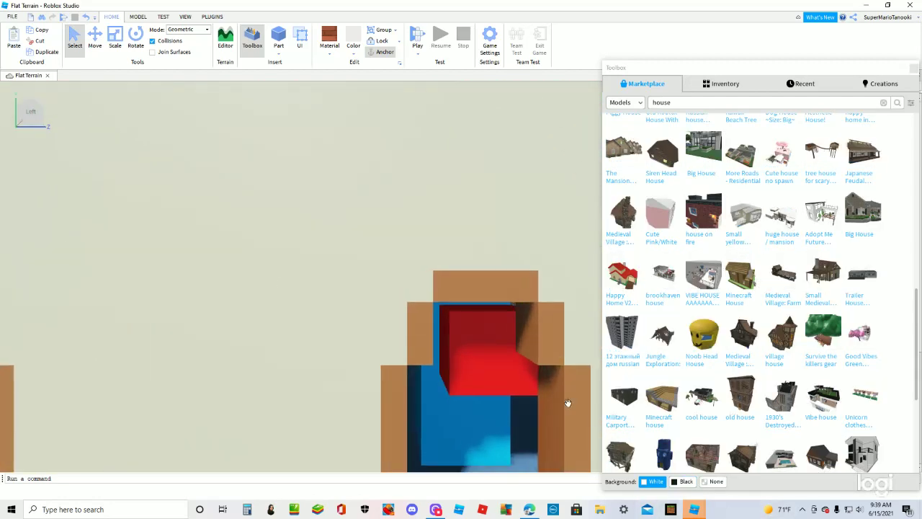
Move the red cube from the doorway onto the blue floor beside the rainbow tower.
key("w")
left_click_drag(511, 384, 503, 452)
key("s")
key("d")
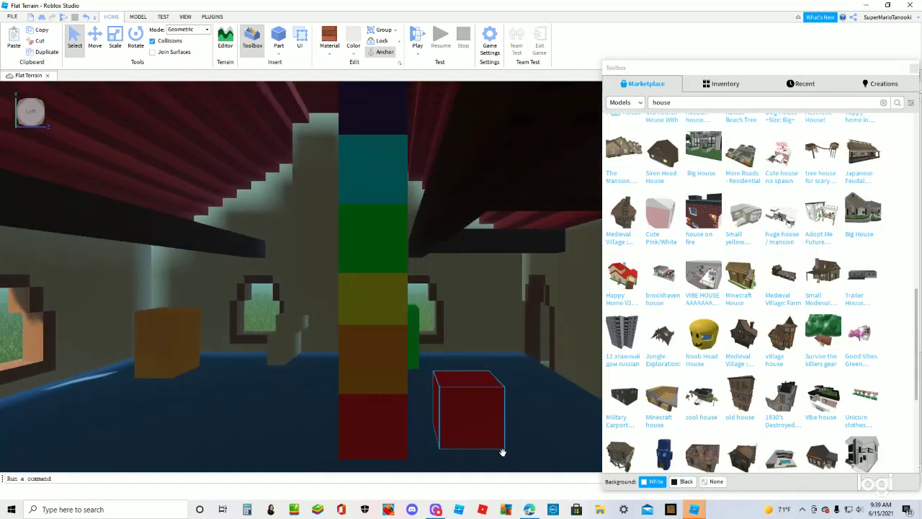
scroll(509, 436, "down", 3)
scroll(502, 432, "up", 5)
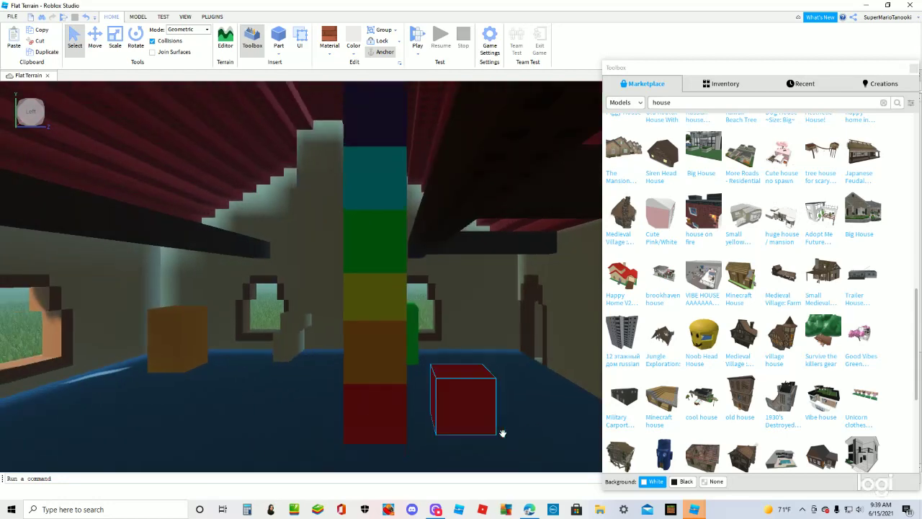
Move the light blue block from the doorway onto the blue floor between the golden block and the rainbow tower.
scroll(500, 432, "down", 5)
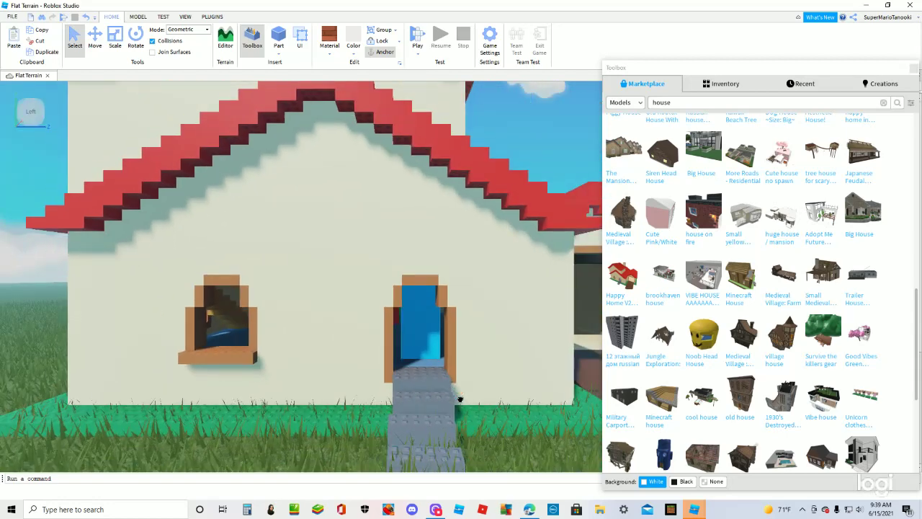
key("w")
left_click_drag(425, 374, 271, 408)
scroll(269, 408, "down", 10)
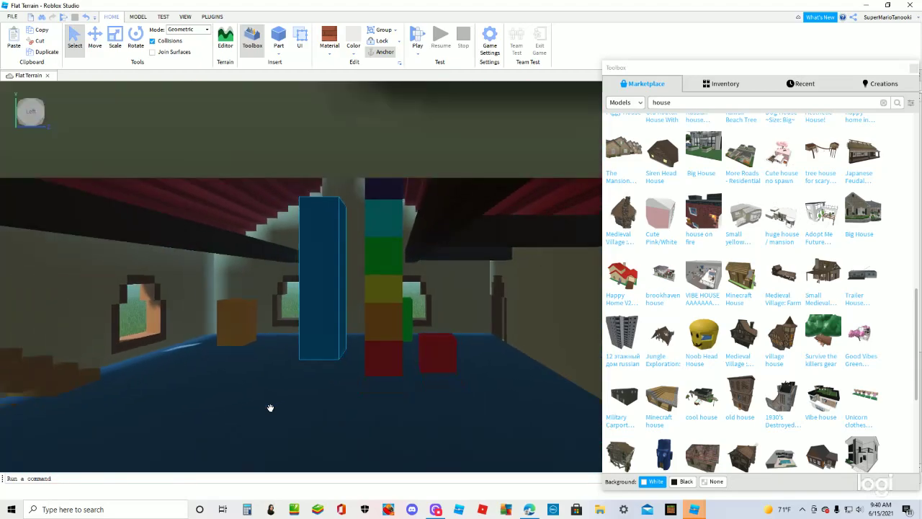
Bring the tilted white slab down from the sky and stand it on the grass outside the house.
scroll(441, 354, "down", 8)
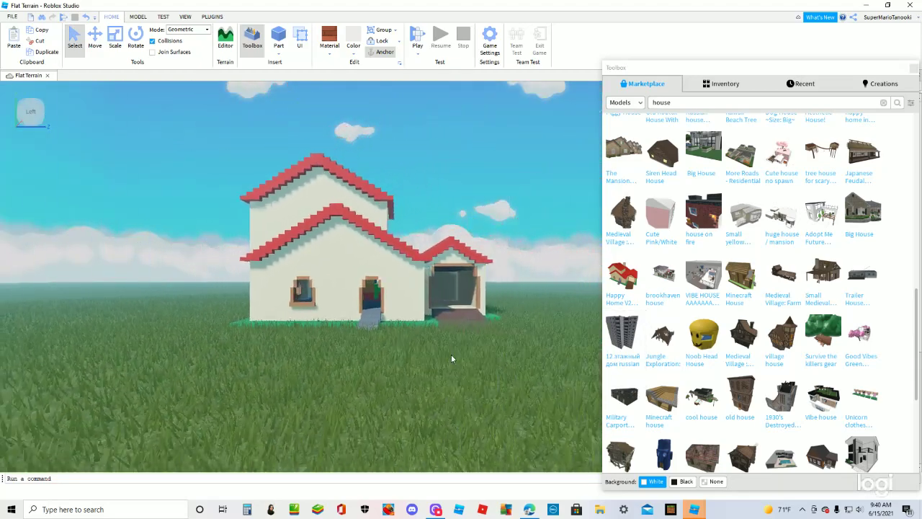
scroll(507, 301, "down", 8)
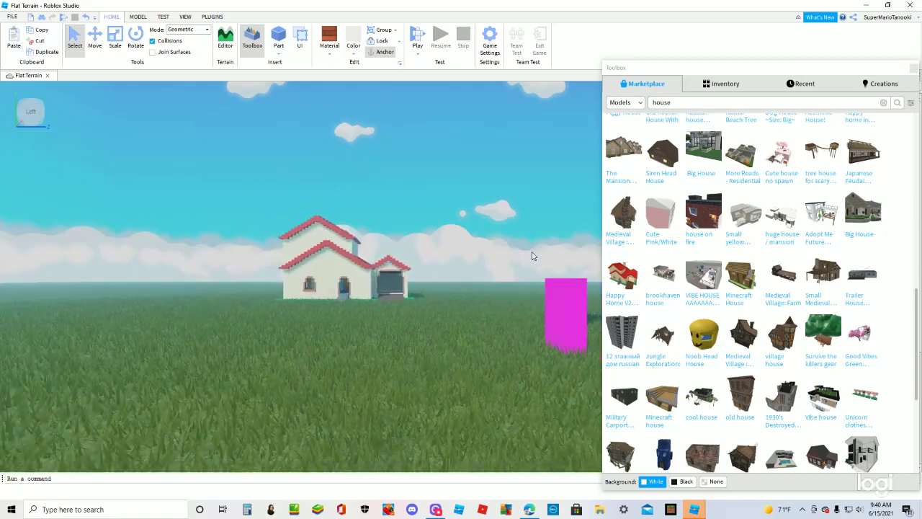
left_click_drag(475, 148, 444, 219)
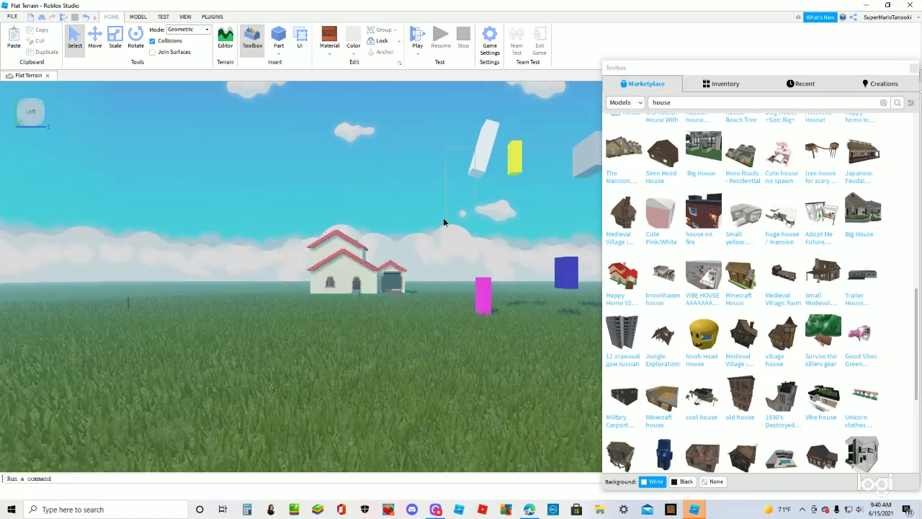
left_click_drag(474, 168, 416, 356)
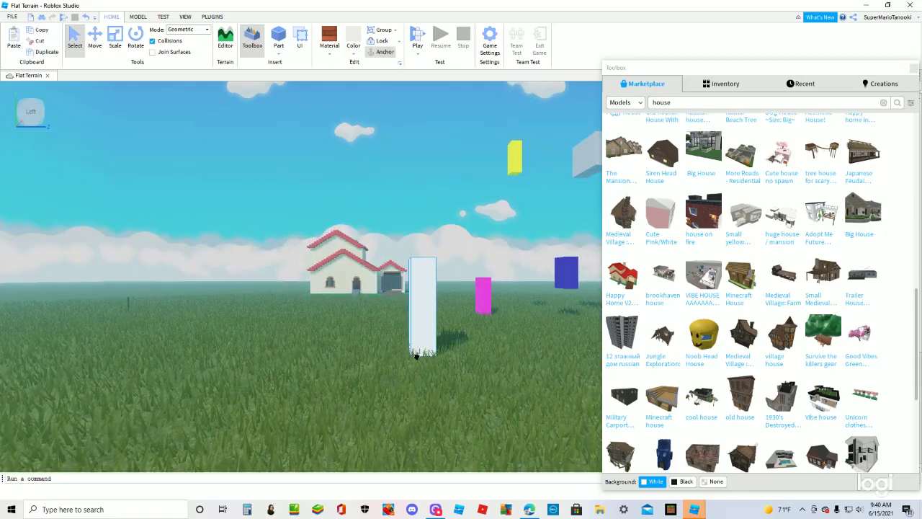
Lower the floating yellow, dark blue and pale grey blocks onto the grass around the white slab.
left_click_drag(517, 232, 521, 353)
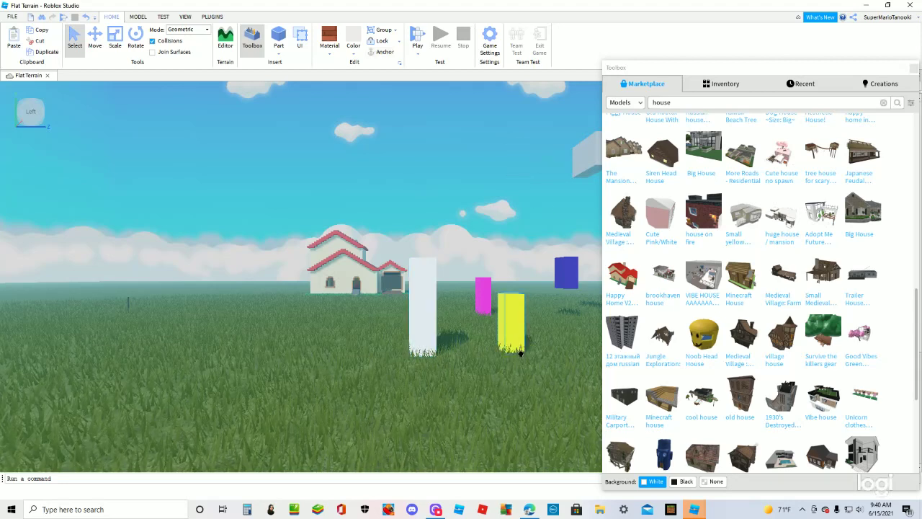
left_click_drag(571, 278, 566, 348)
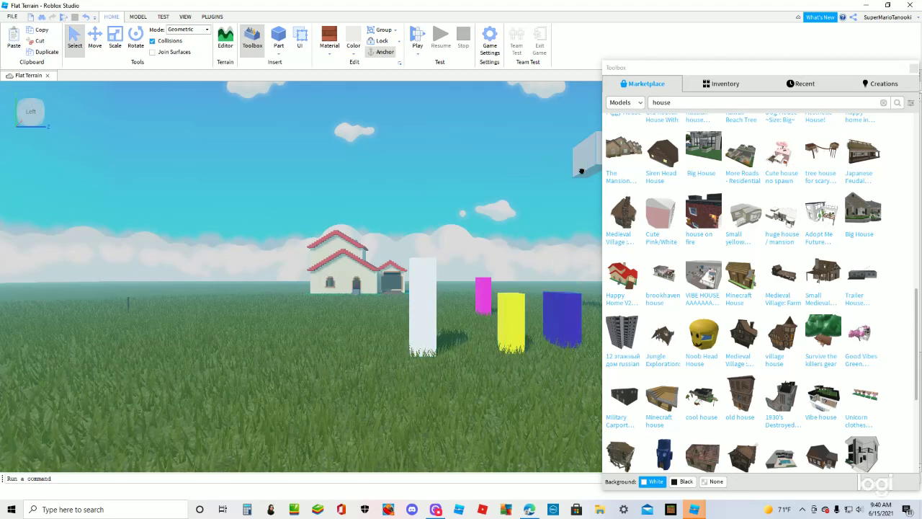
left_click_drag(582, 171, 342, 354)
key("w")
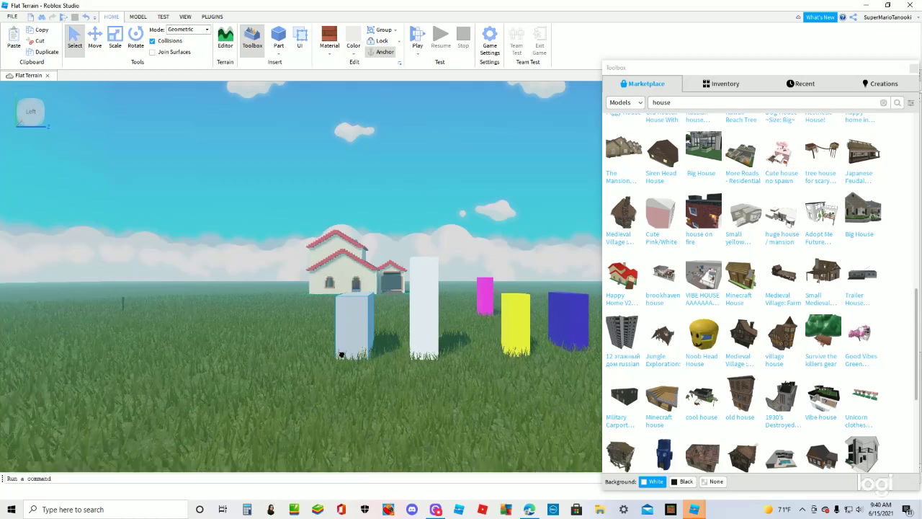
left_click(368, 339)
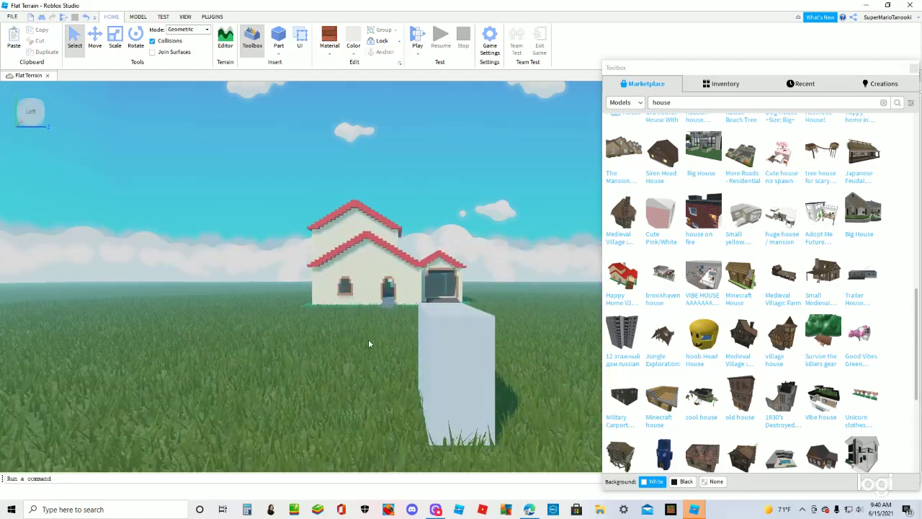
Move the pale grey block from the grass into the house, setting it on the blue floor between the side window and the golden block.
left_click_drag(437, 361, 357, 303)
key("w")
key("w")
key("w")
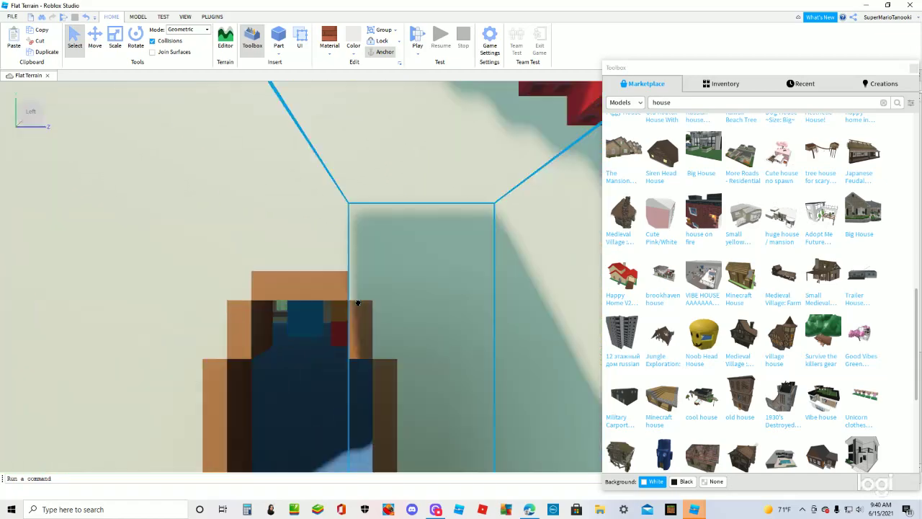
key("a")
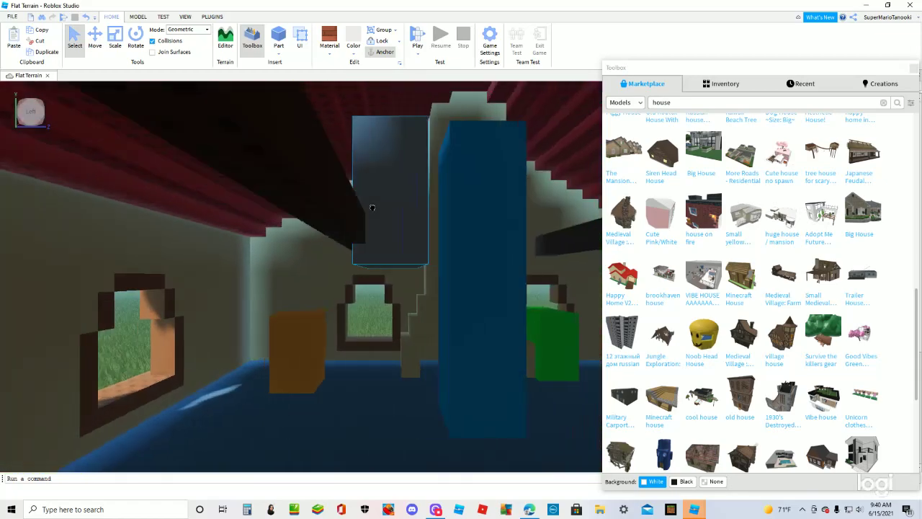
key("d")
key("a")
key("s")
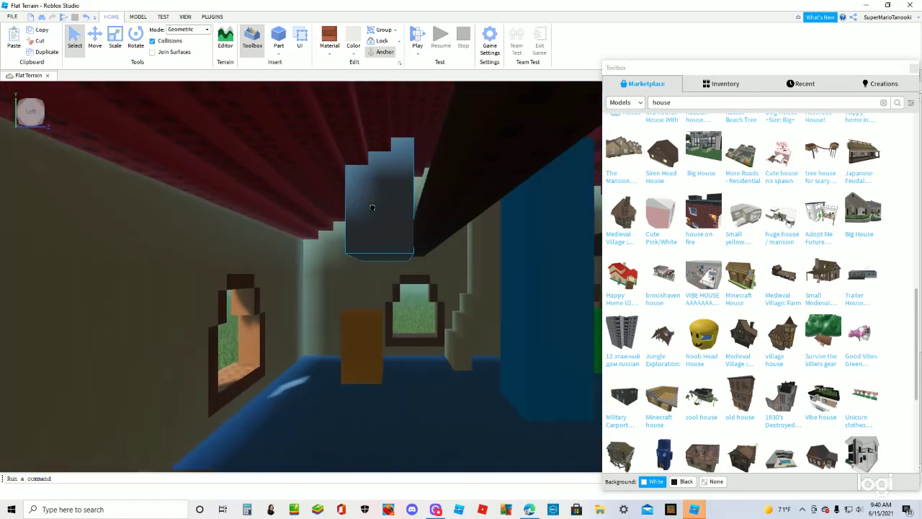
key("w")
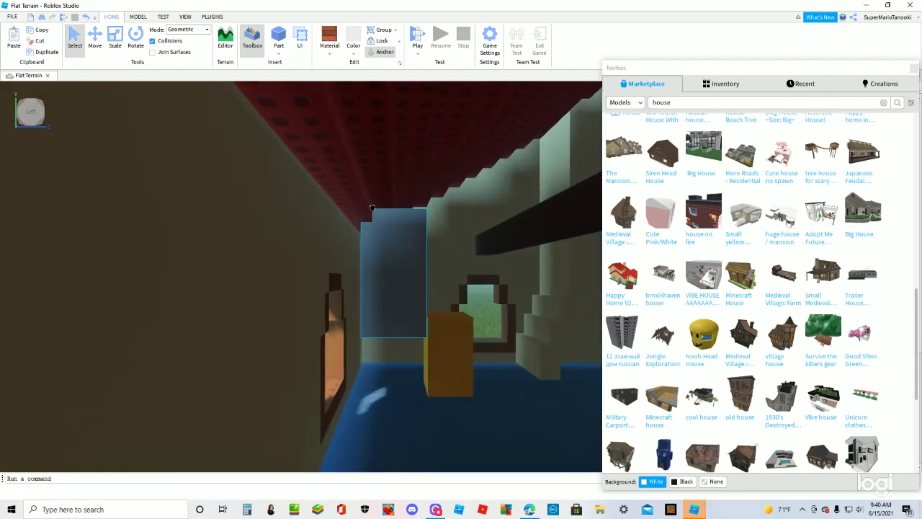
key("s")
key("w")
left_click_drag(373, 208, 358, 292)
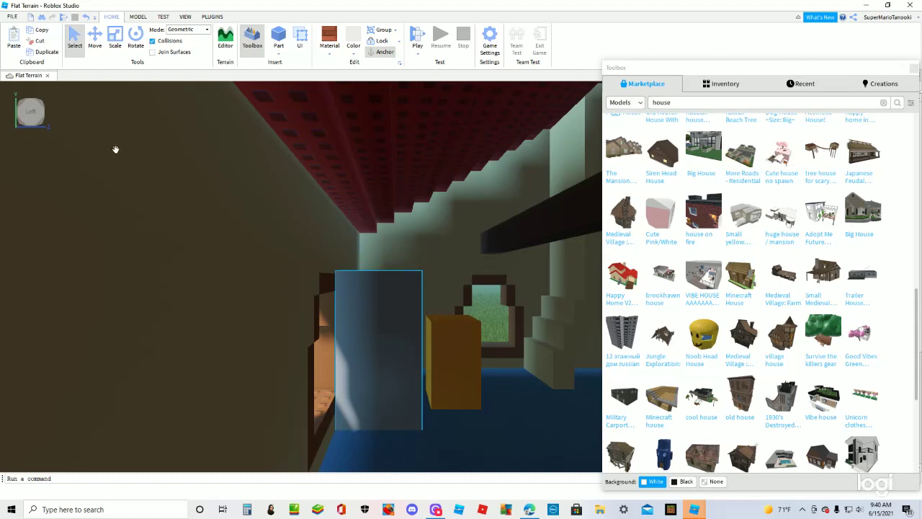
Look over the house's roof and chimney from outside, and examine the empty room inside from the front.
left_click(31, 107)
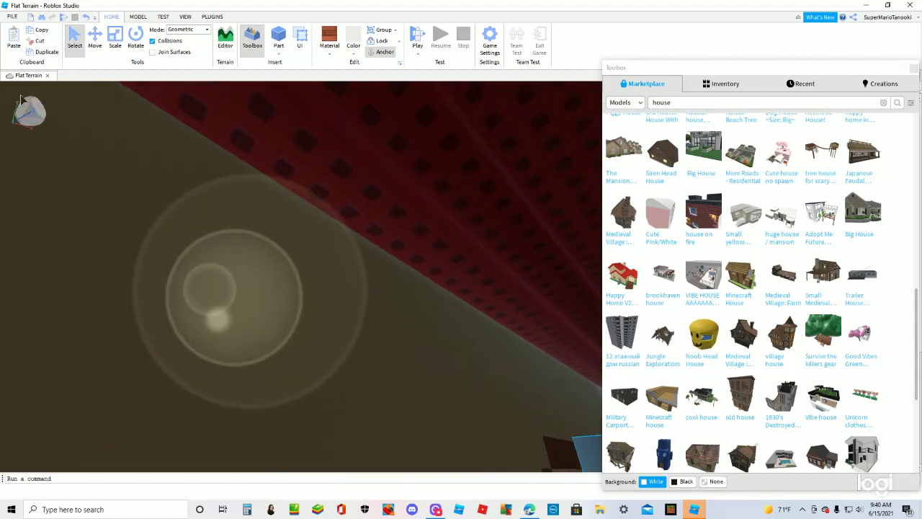
left_click_drag(575, 458, 645, 384)
key("w")
key("w")
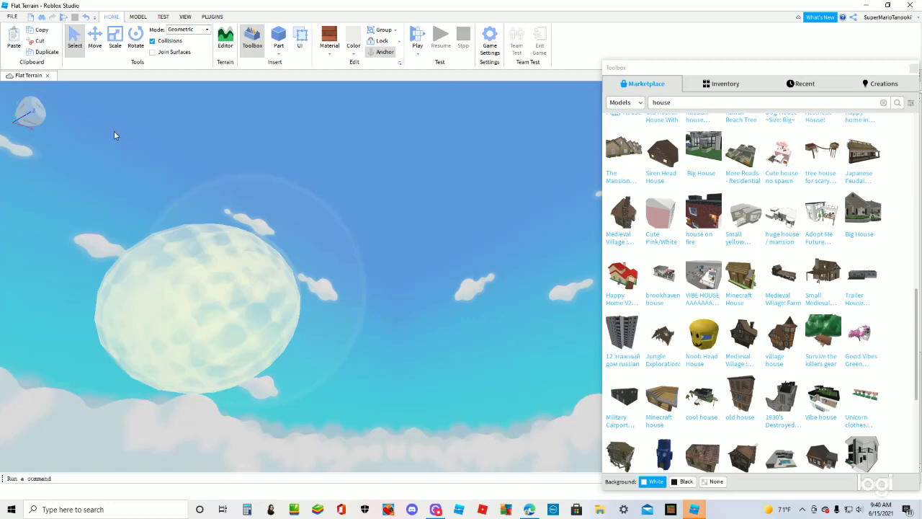
left_click(22, 115)
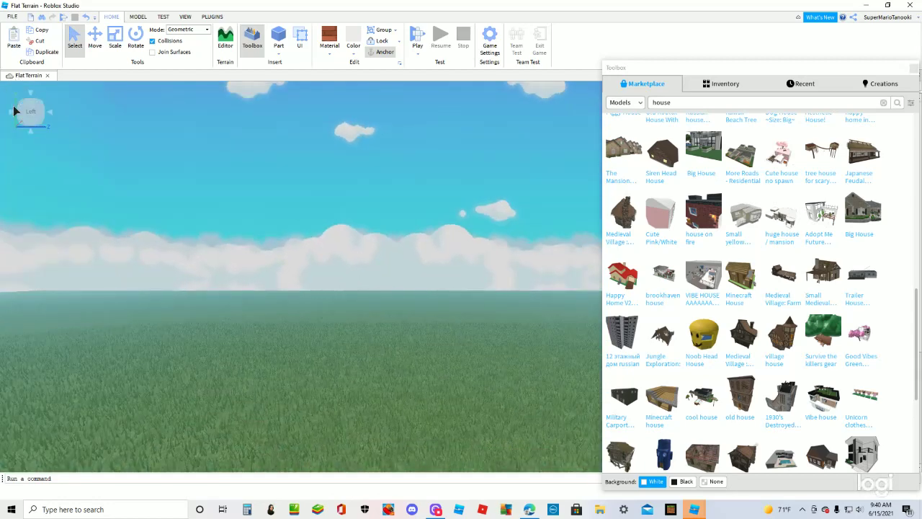
left_click(22, 106)
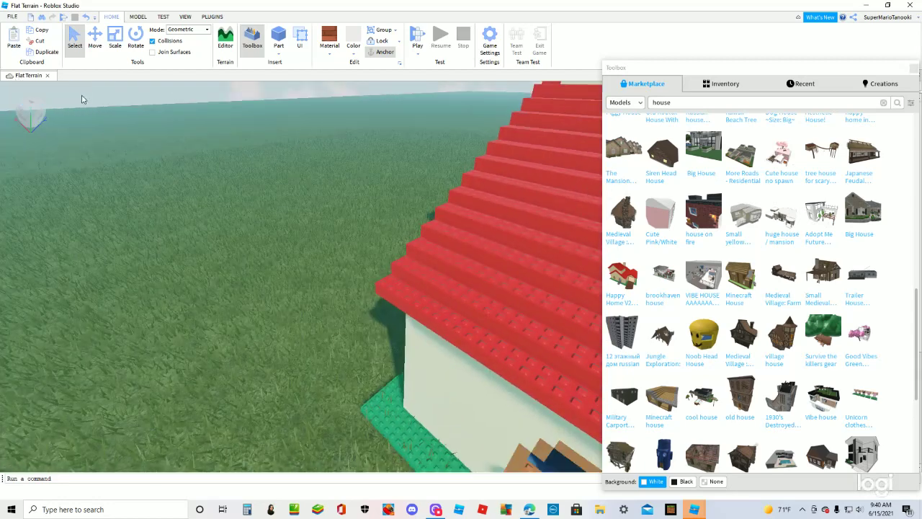
left_click(22, 118)
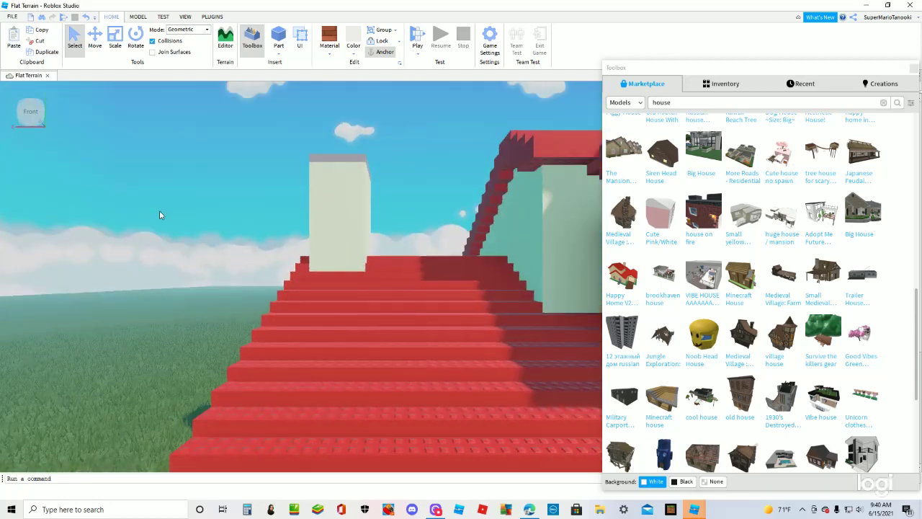
key("d")
key("w")
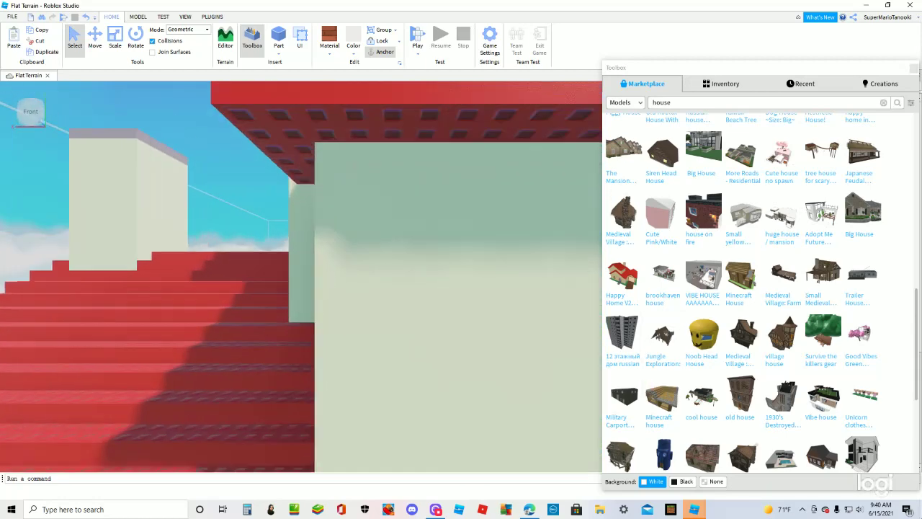
key("w")
key("d")
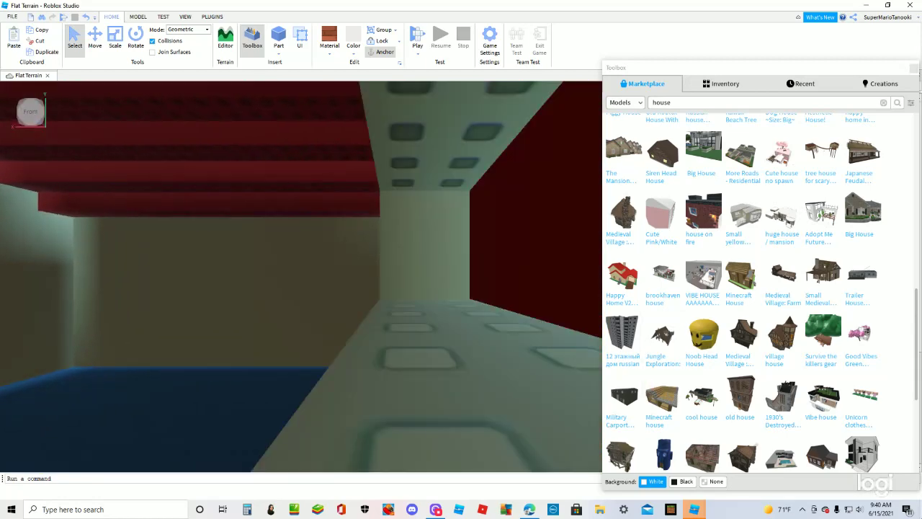
key("a")
key("w")
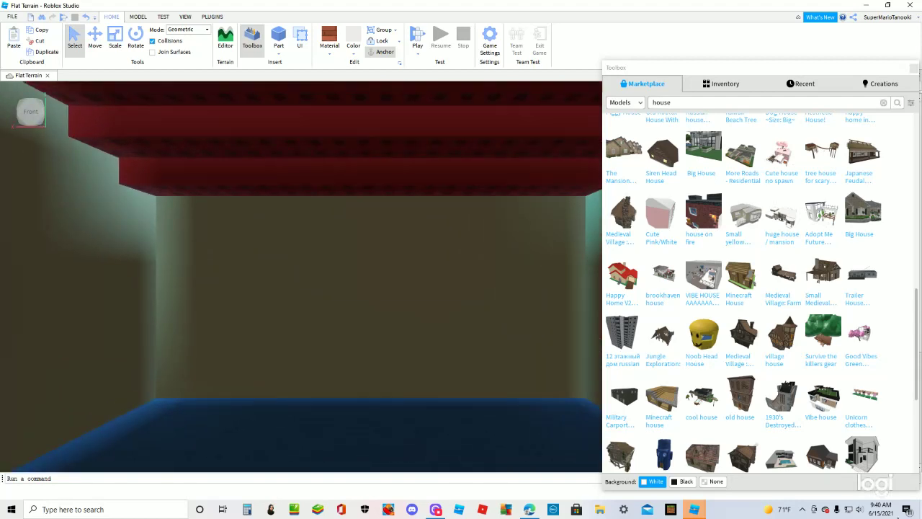
Search the Toolbox models for "wall" and insert the big wall model beside the house.
left_click(687, 105)
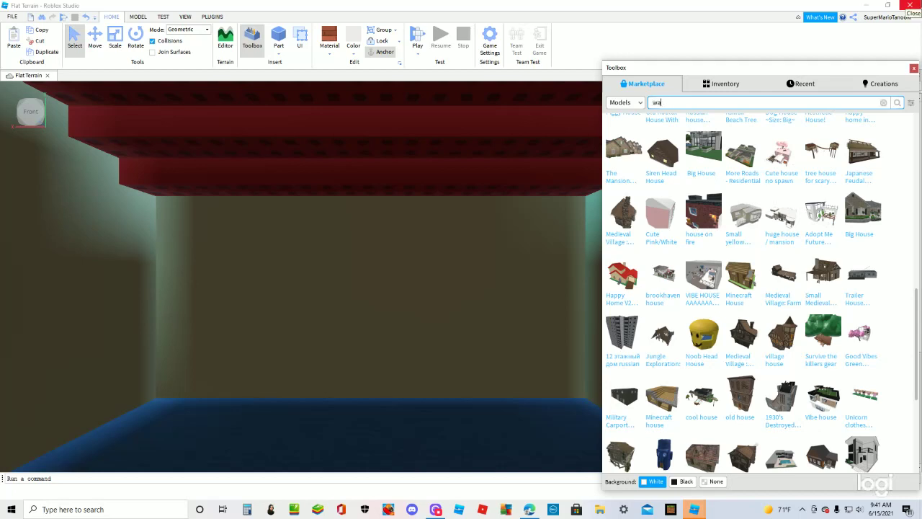
key("Return")
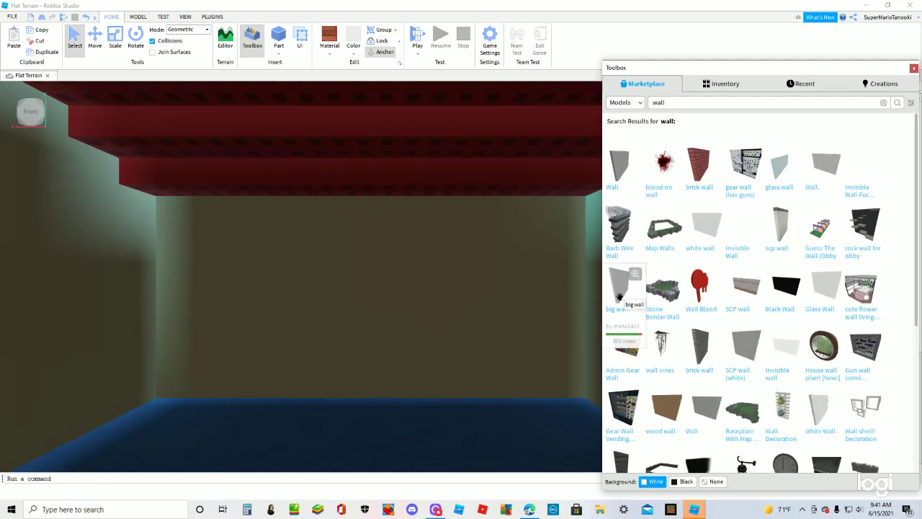
left_click_drag(618, 297, 414, 388)
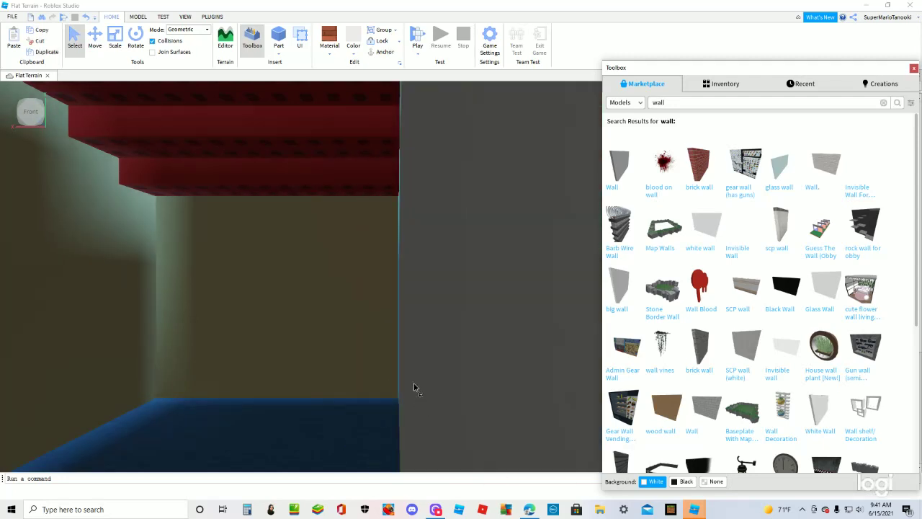
Bring the distant yellow block across the grass and stand it against the near end of the big wall.
left_click(31, 109)
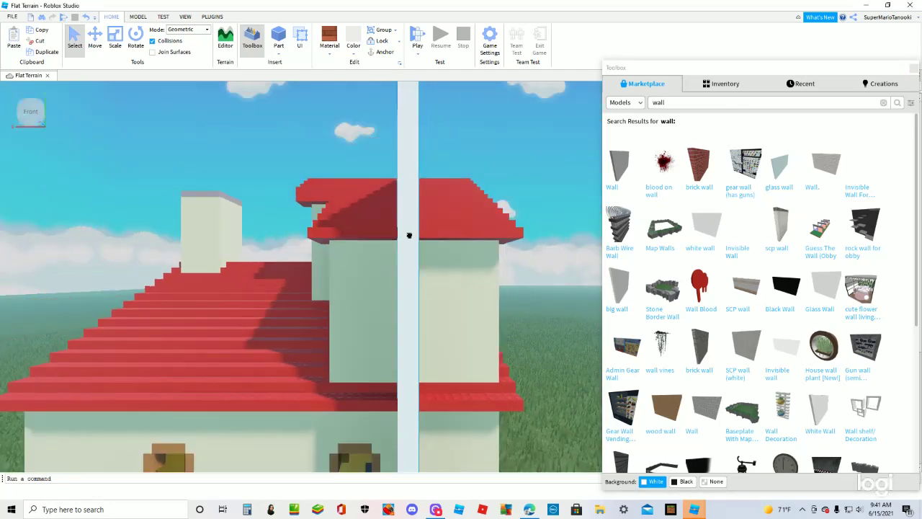
key("s")
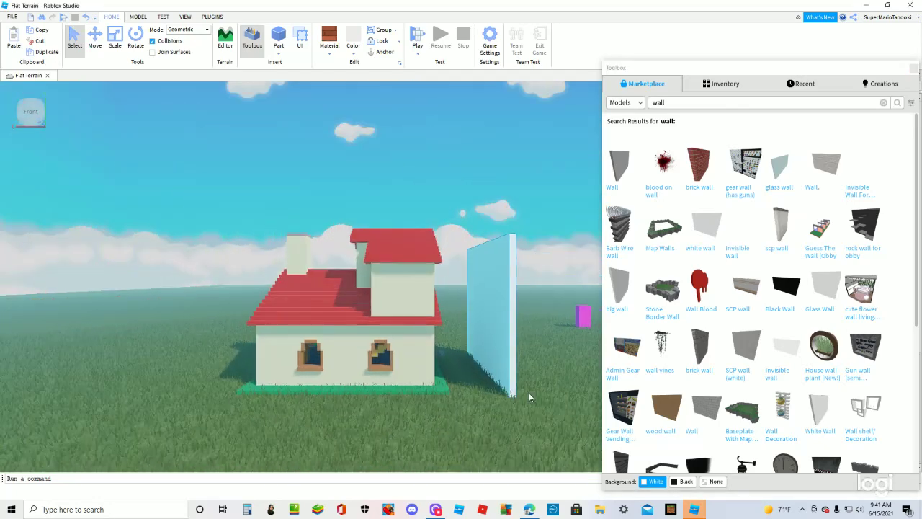
key("a")
key("w")
key("d")
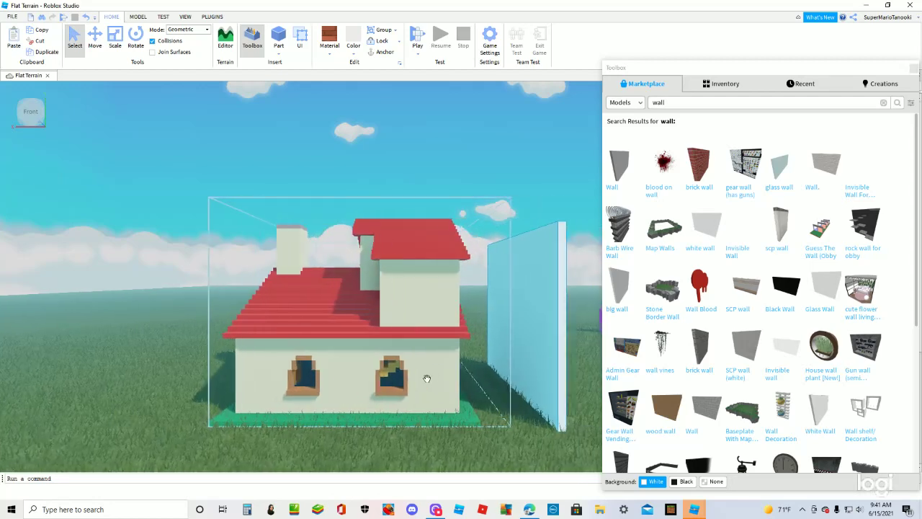
key("d")
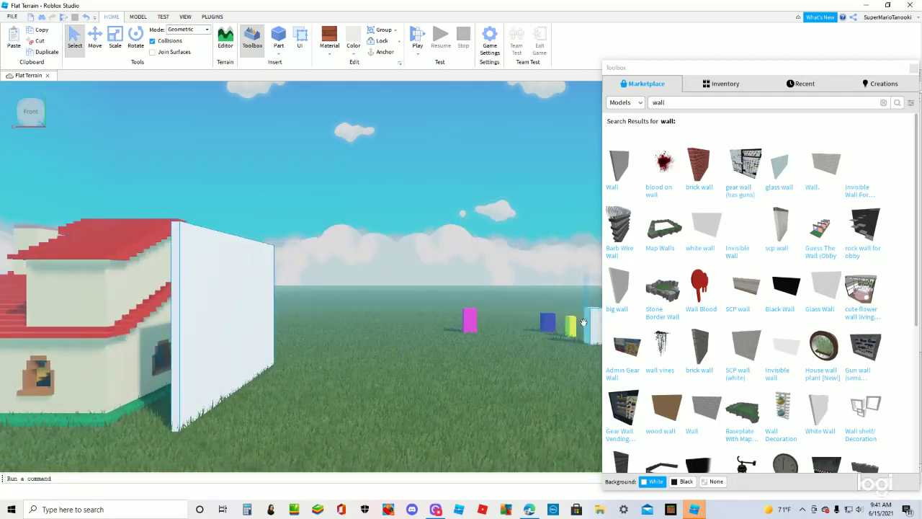
left_click_drag(571, 324, 184, 416)
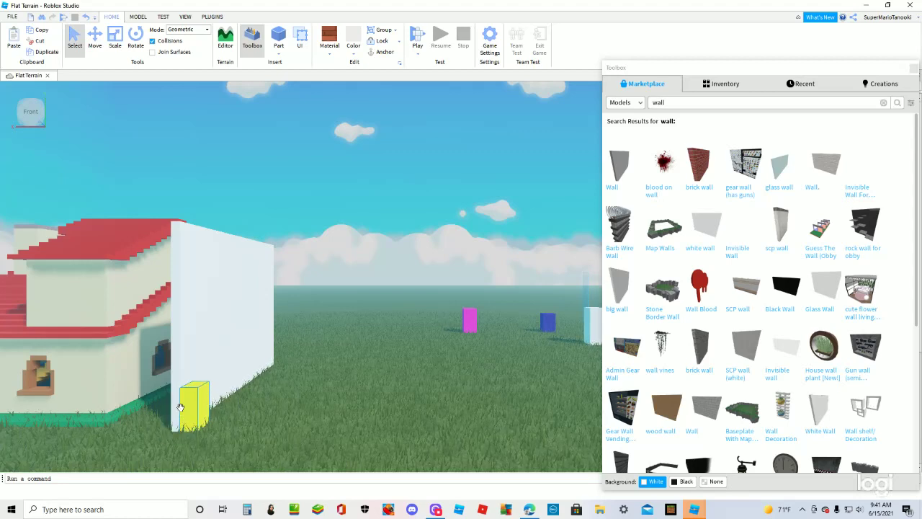
Scale the big wall down to about the height of the yellow block.
left_click(115, 38)
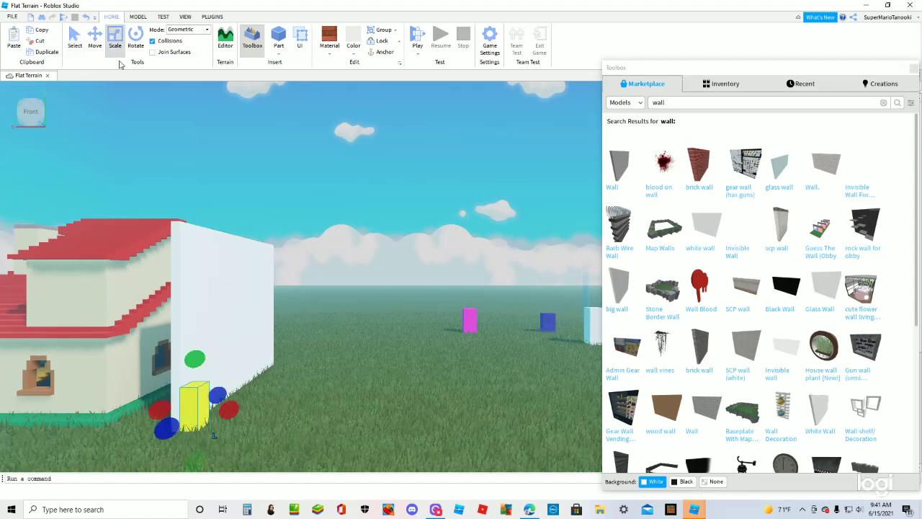
left_click_drag(227, 288, 228, 263)
left_click_drag(227, 213, 246, 380)
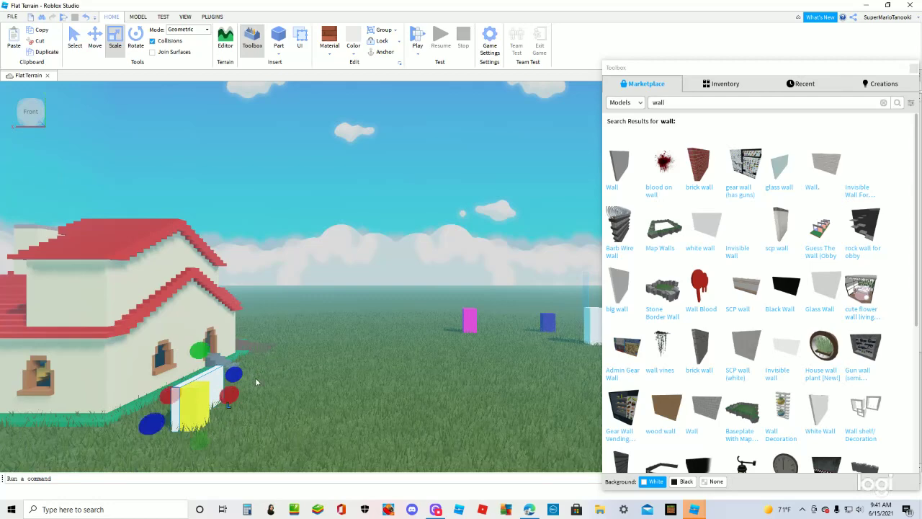
scroll(255, 378, "up", 3)
scroll(208, 381, "up", 2)
left_click_drag(208, 381, 191, 396)
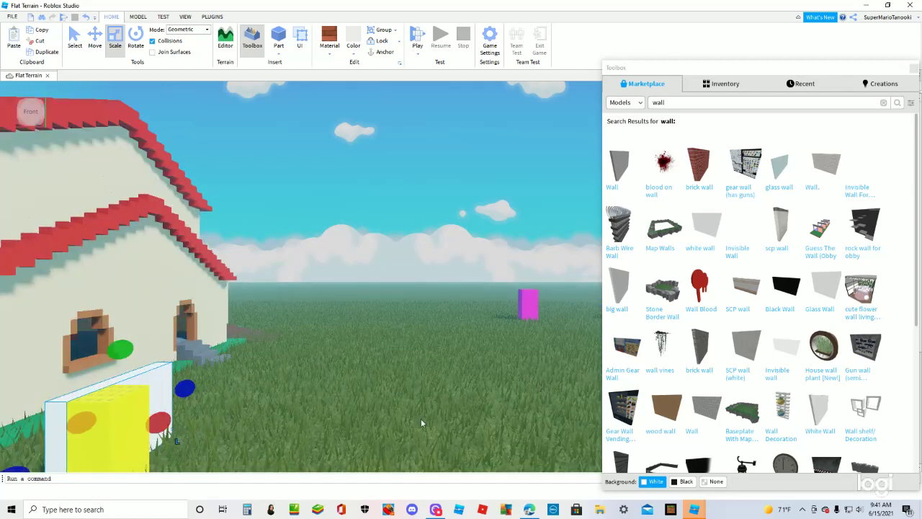
Move the yellow block away from the shrunken wall onto the open grass in front of the house.
key("d")
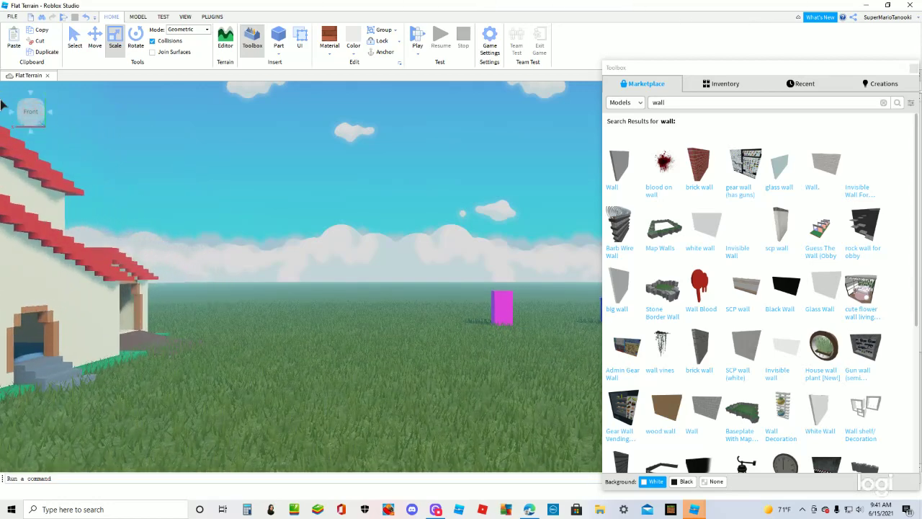
left_click(52, 111)
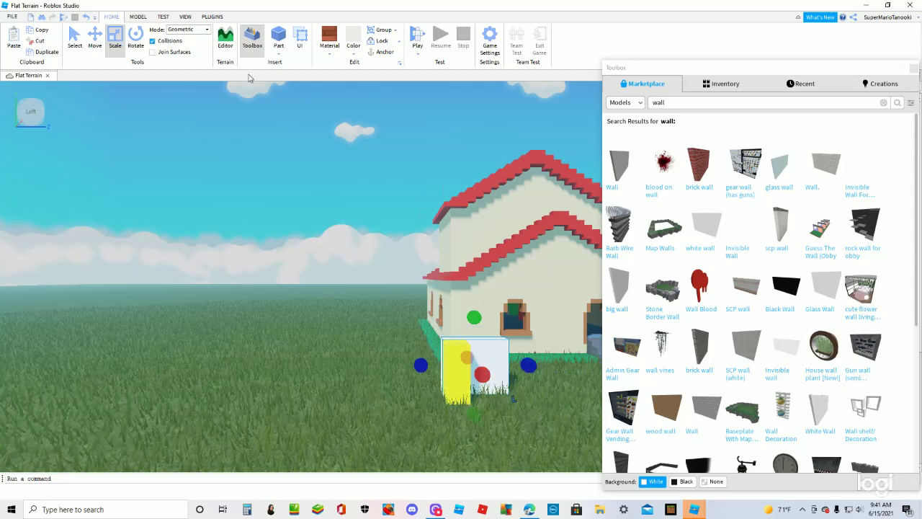
left_click(74, 38)
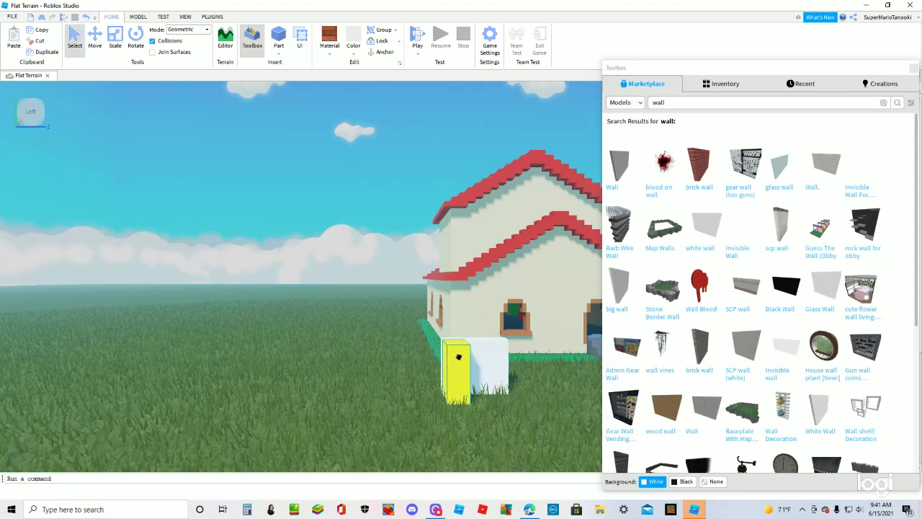
left_click_drag(459, 356, 315, 403)
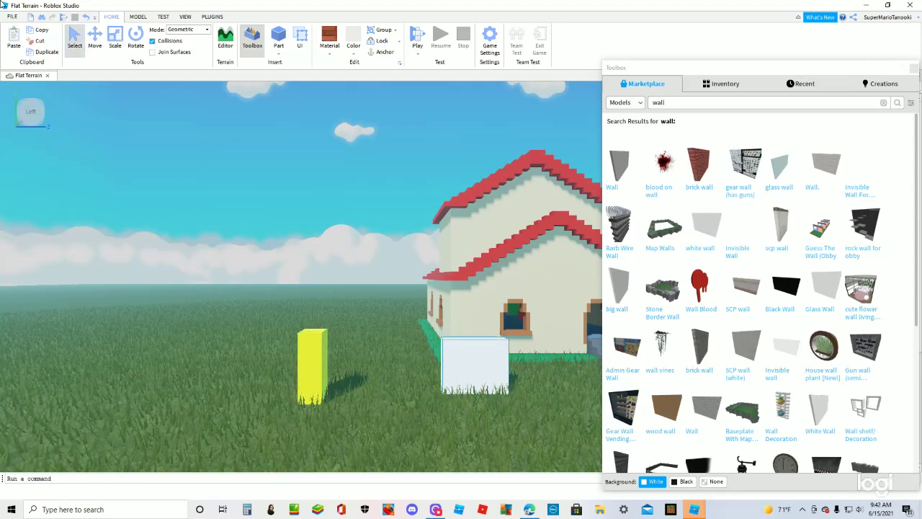
Make the shrunken wall slightly taller and thicker, and recolour it dark grey.
left_click(115, 38)
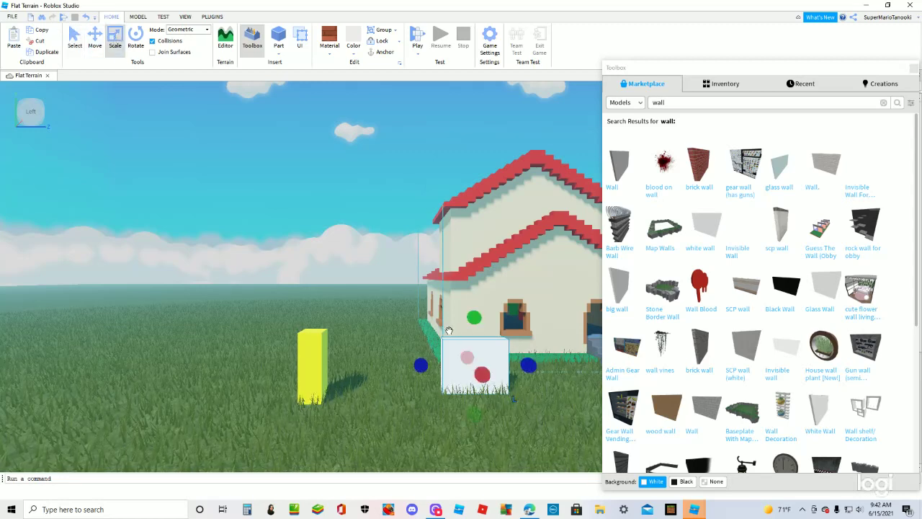
left_click_drag(473, 319, 474, 314)
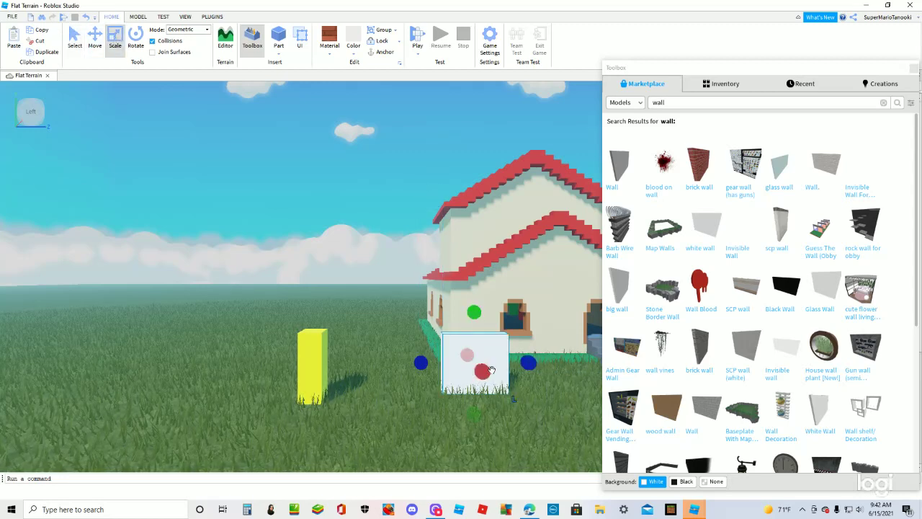
left_click_drag(490, 370, 486, 390)
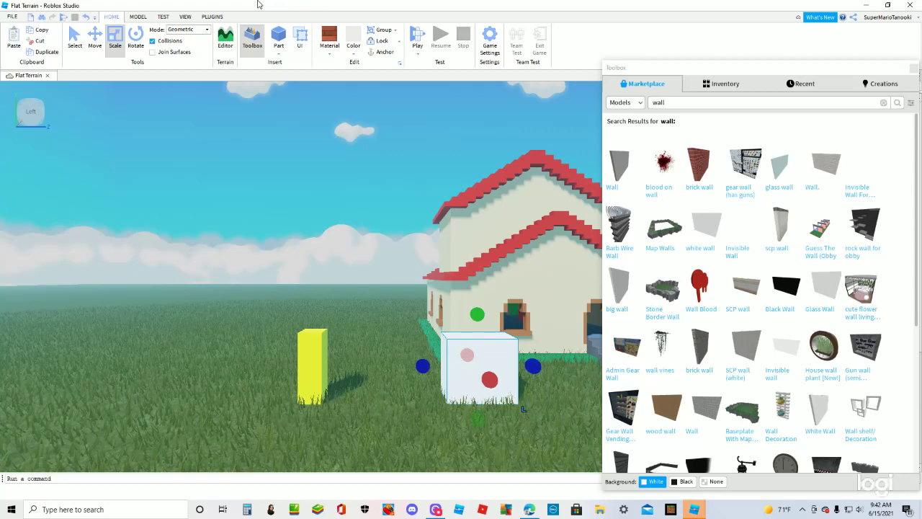
left_click(353, 43)
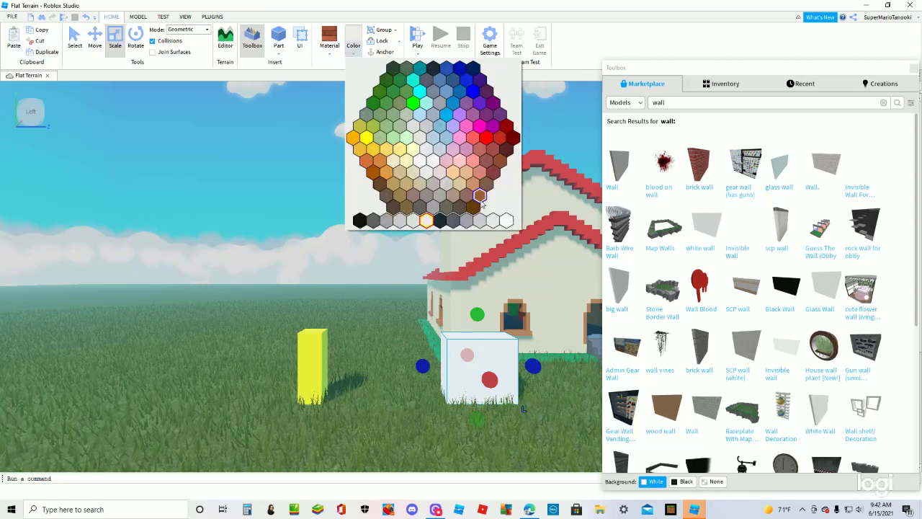
left_click(454, 221)
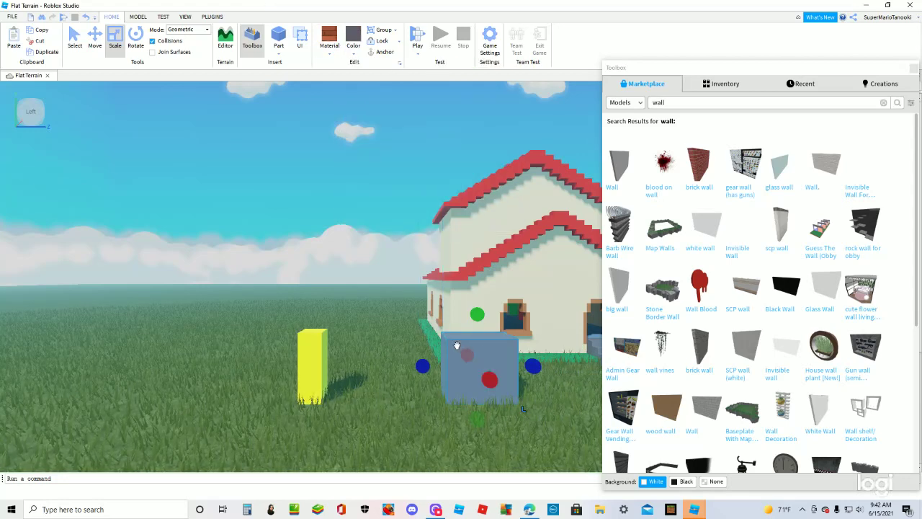
Try to move the shrunken dark grey wall into the house, and set it on the ground beside the driveway.
left_click_drag(456, 346, 475, 198)
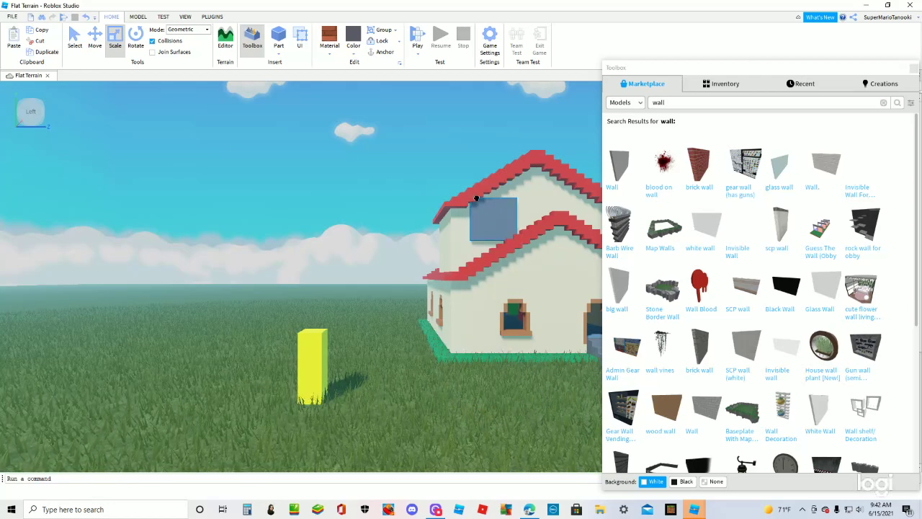
scroll(475, 198, "up", 10)
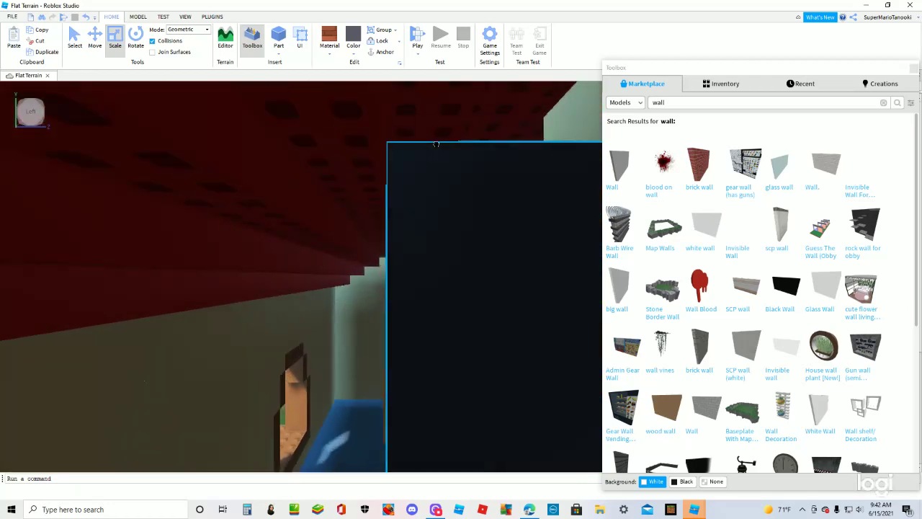
scroll(436, 144, "up", 8)
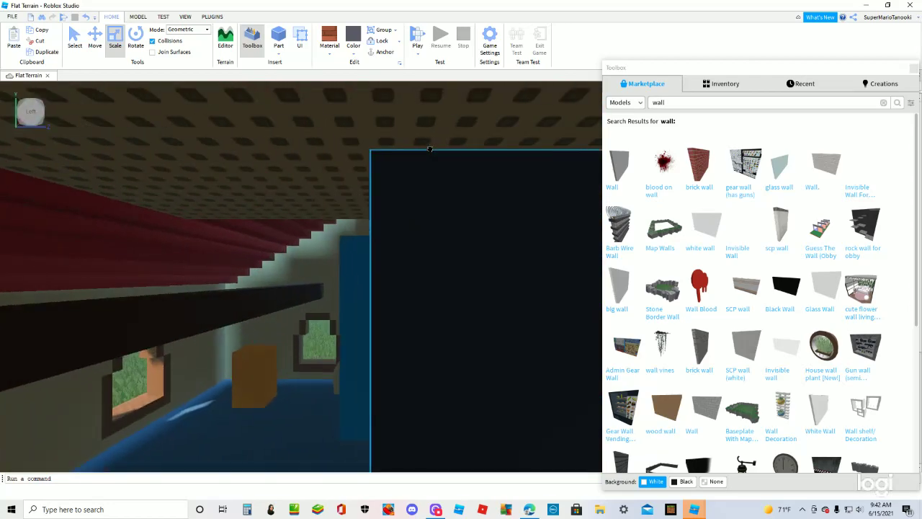
scroll(430, 150, "down", 8)
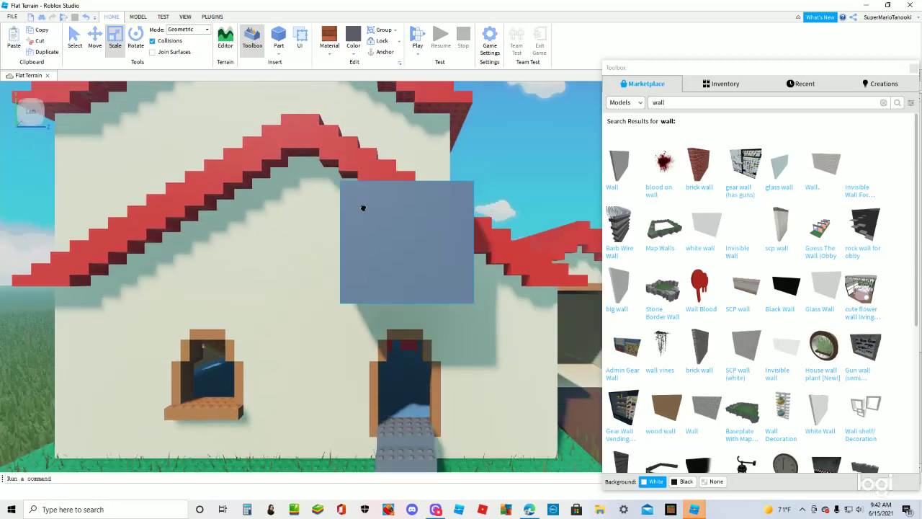
key("s")
left_click_drag(363, 208, 423, 389)
key("d")
key("w")
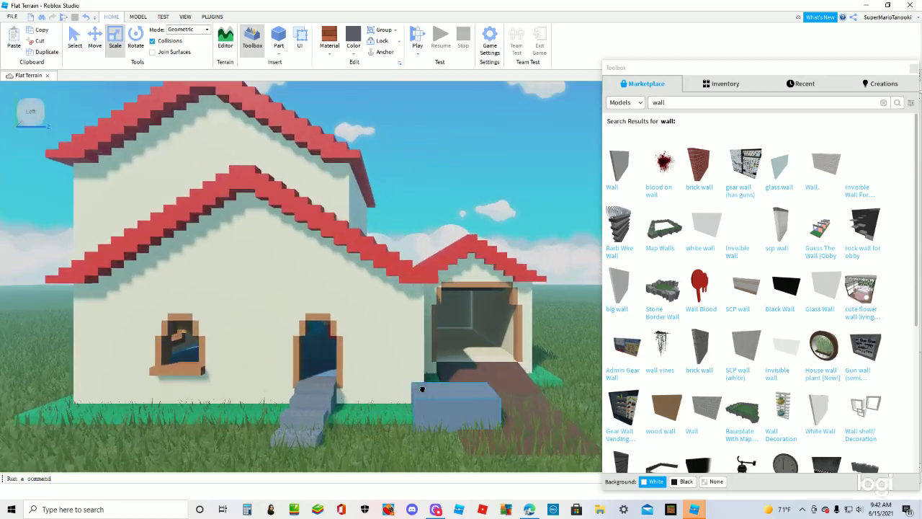
Raise the shrunken dark grey wall from the ground onto the upper gable at the front of the house.
scroll(422, 389, "up", 10)
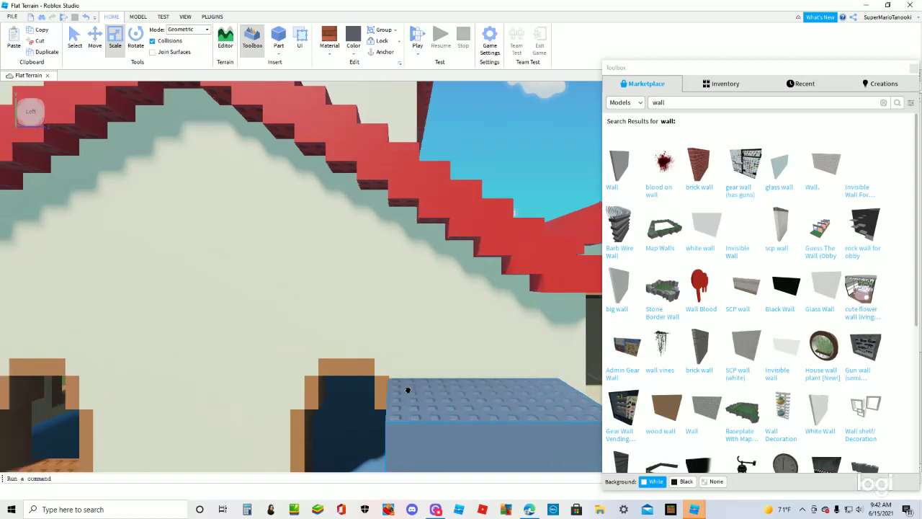
scroll(408, 390, "down", 10)
left_click_drag(408, 387, 362, 143)
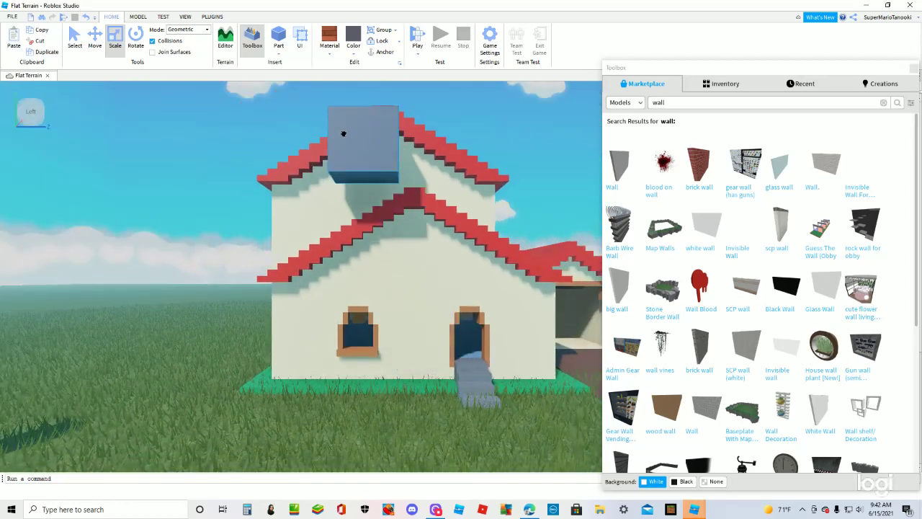
scroll(364, 140, "up", 10)
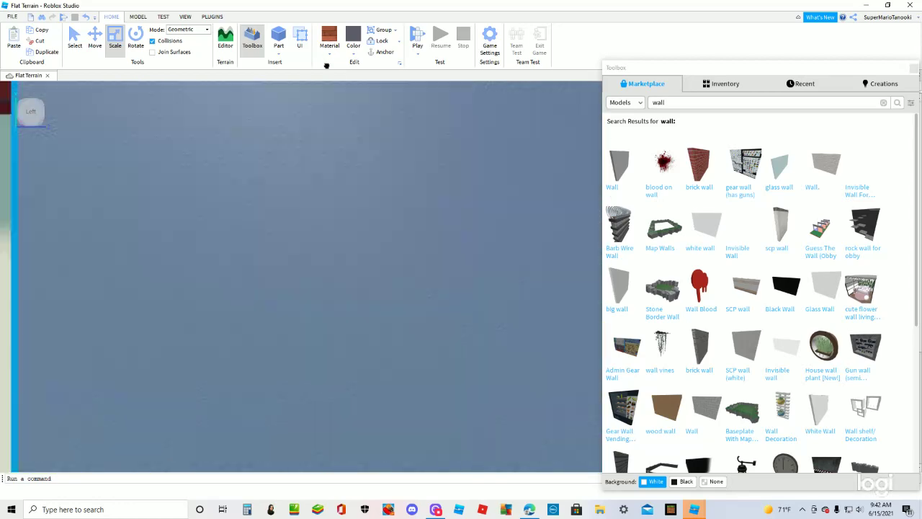
scroll(326, 81, "down", 6)
scroll(326, 81, "down", 3)
left_click(350, 102)
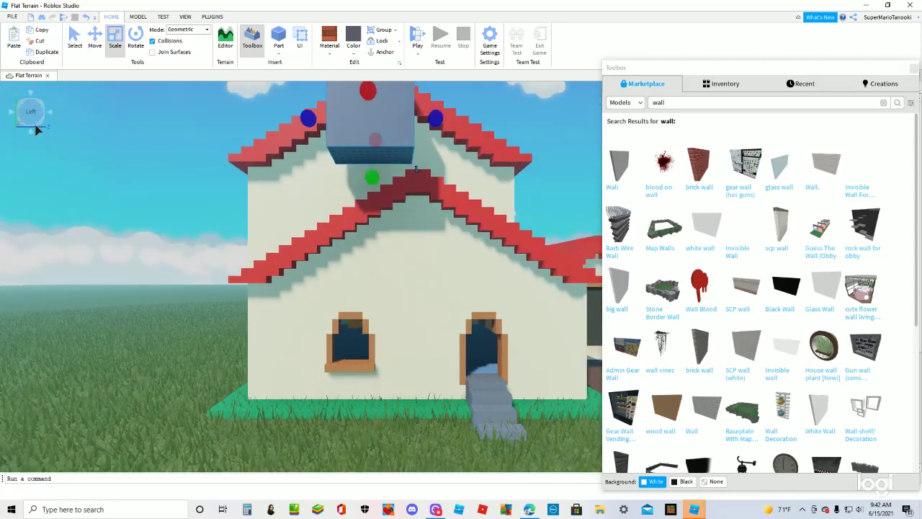
Move the shrunken dark grey wall from the upper gable through the facade into the interior of the house.
left_click(33, 130)
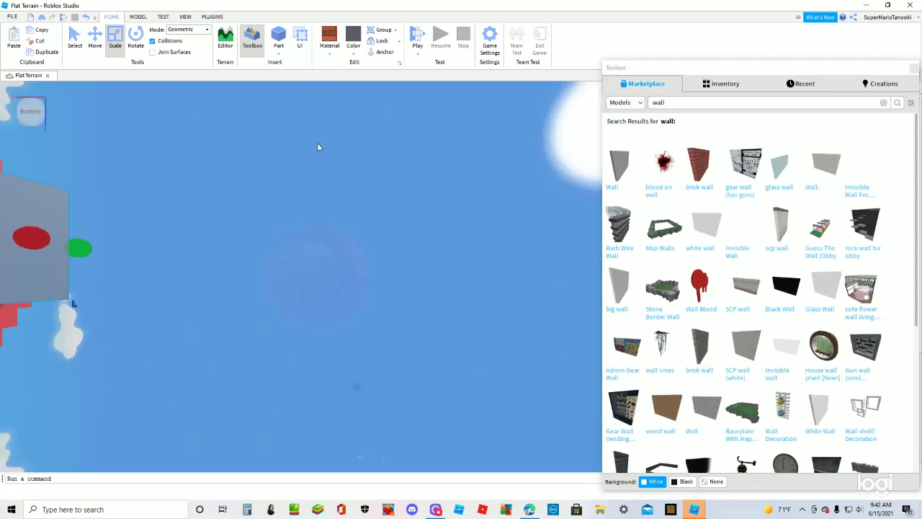
left_click(49, 112)
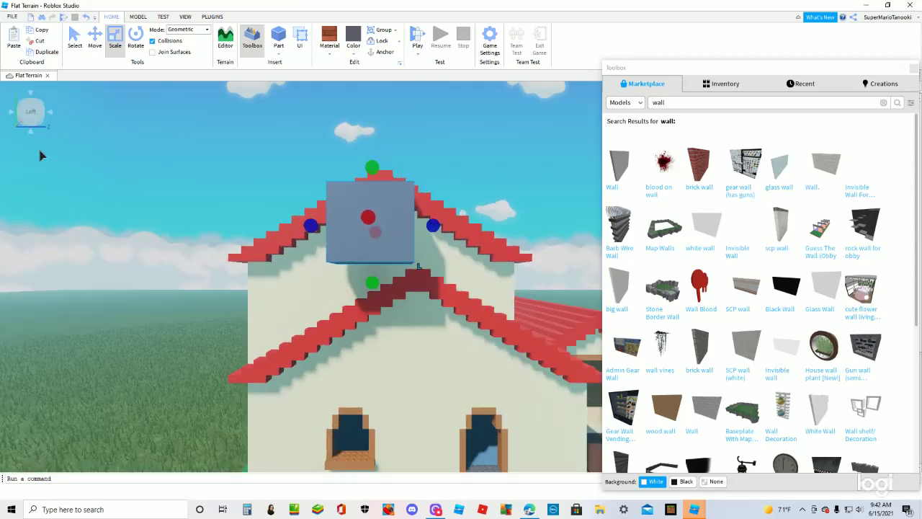
left_click(351, 237)
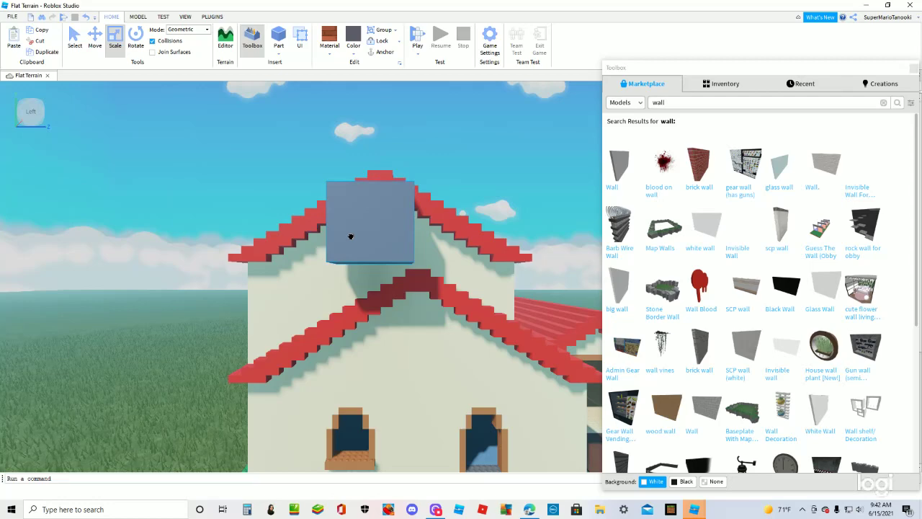
scroll(351, 236, "up", 10)
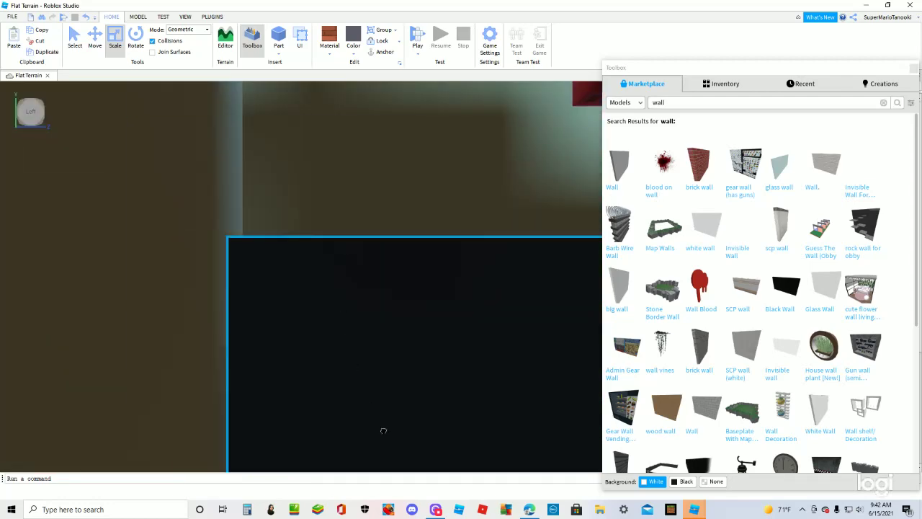
scroll(384, 431, "down", 2)
left_click_drag(384, 431, 386, 431)
scroll(401, 420, "down", 6)
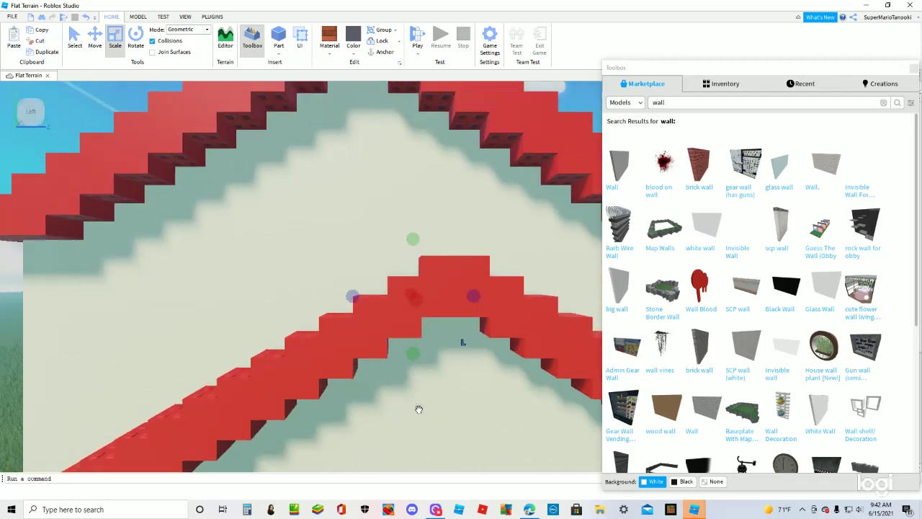
scroll(419, 409, "down", 10)
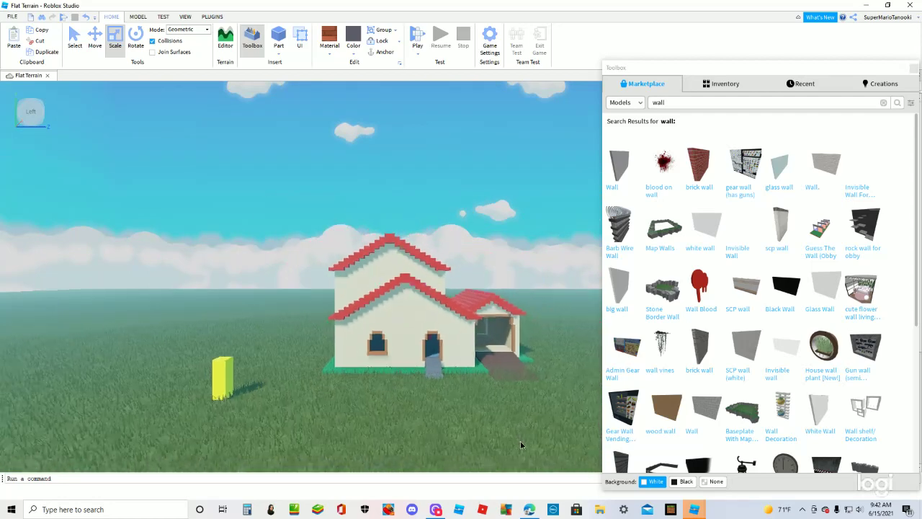
Bring the yellow block from the grass into the house and stand it just inside the front doorway.
left_click(522, 445)
key("s")
key("w")
left_click_drag(260, 365, 480, 443)
scroll(479, 443, "up", 10)
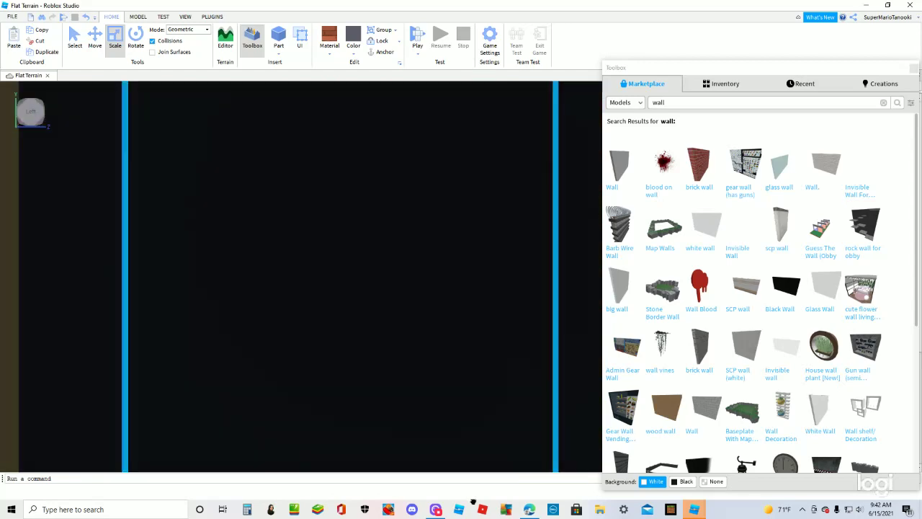
key("s")
left_click_drag(474, 502, 480, 433)
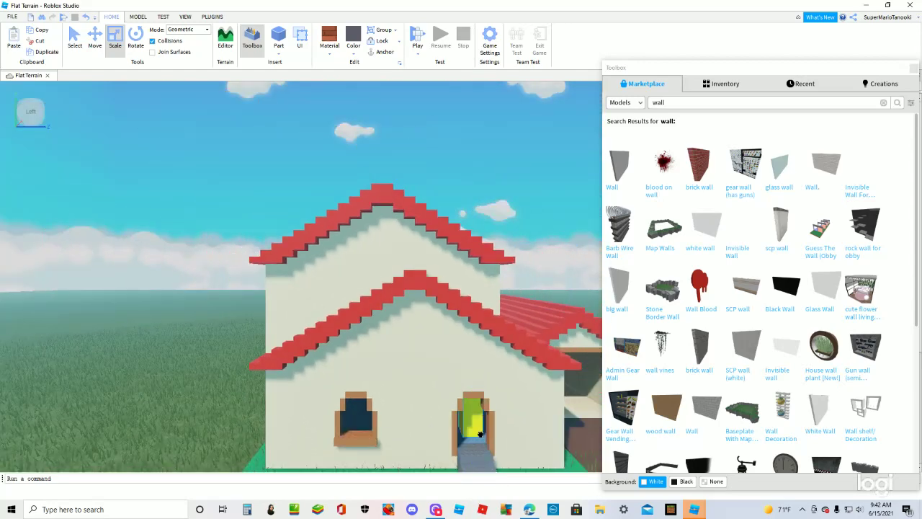
scroll(472, 417, "down", 8)
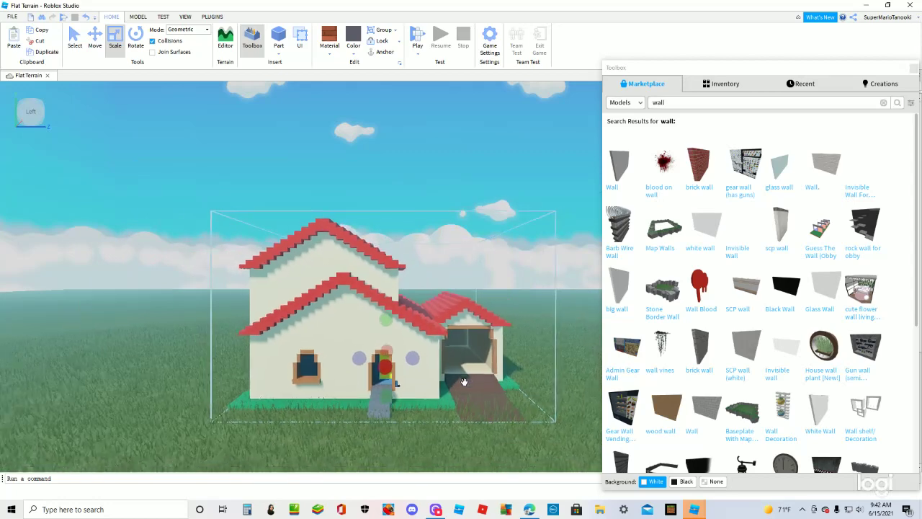
Bring the distant blue block across the grass to the ground beyond the house's red roof.
scroll(464, 386, "down", 8)
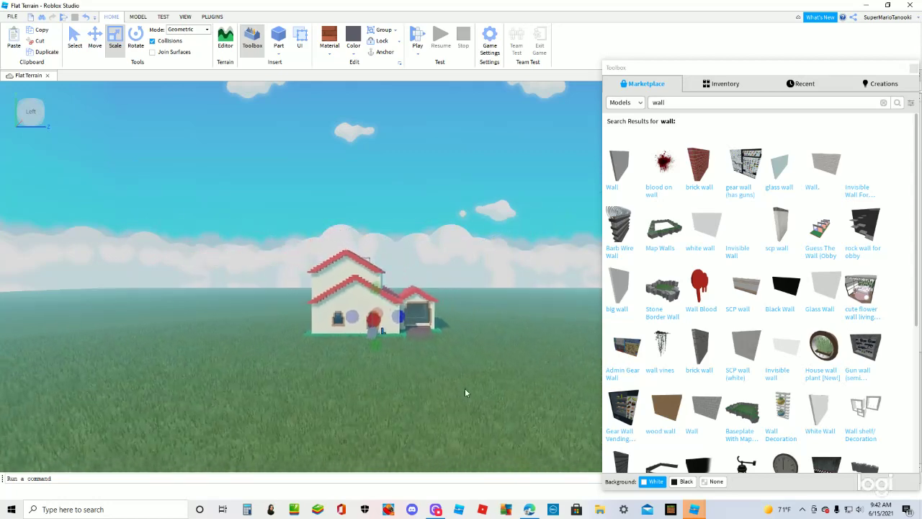
scroll(465, 393, "down", 5)
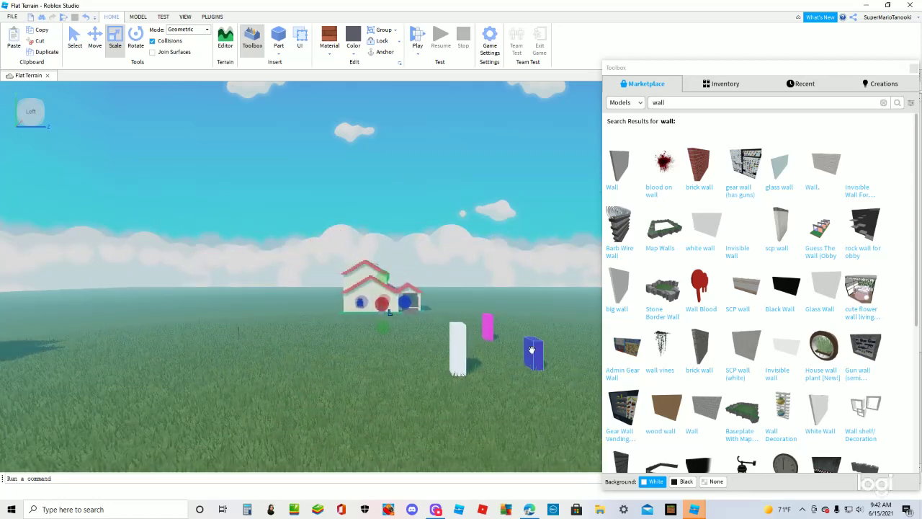
key("d")
left_click_drag(532, 350, 463, 440)
key("a")
key("w")
key("w")
key("w")
key("s")
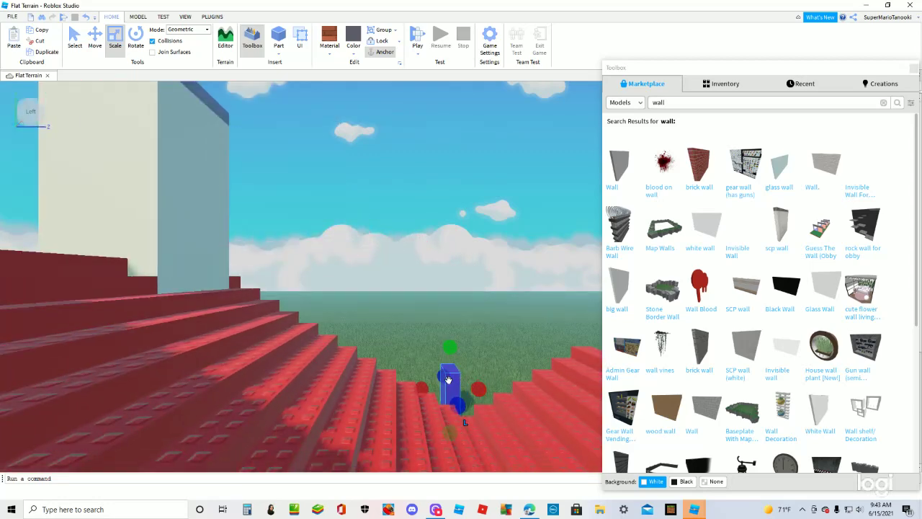
Place the blue block on top of the chimney and lower it vertically into the house.
left_click_drag(456, 382, 224, 246)
scroll(237, 373, "down", 3)
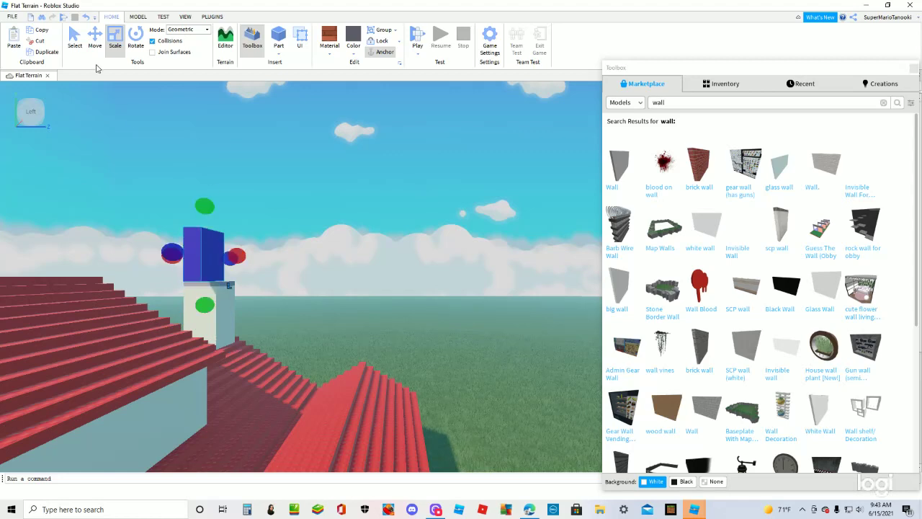
left_click(97, 40)
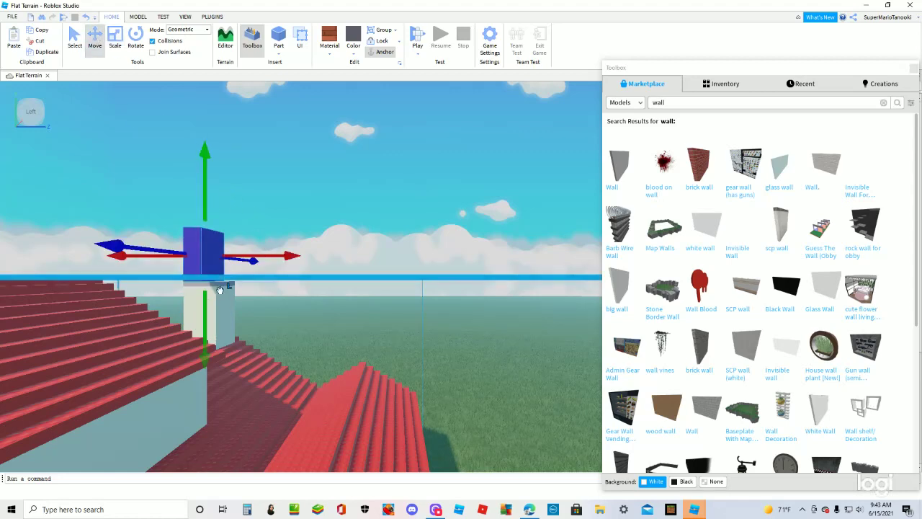
left_click_drag(203, 317, 210, 499)
key("s")
key("a")
left_click(248, 481)
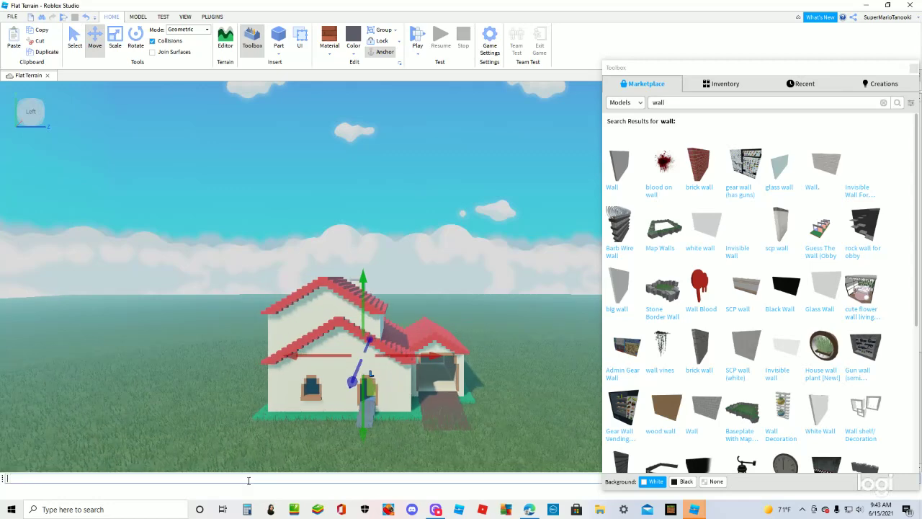
Deselect the blue block and inspect the coloured blocks standing inside the house.
scroll(408, 461, "up", 5)
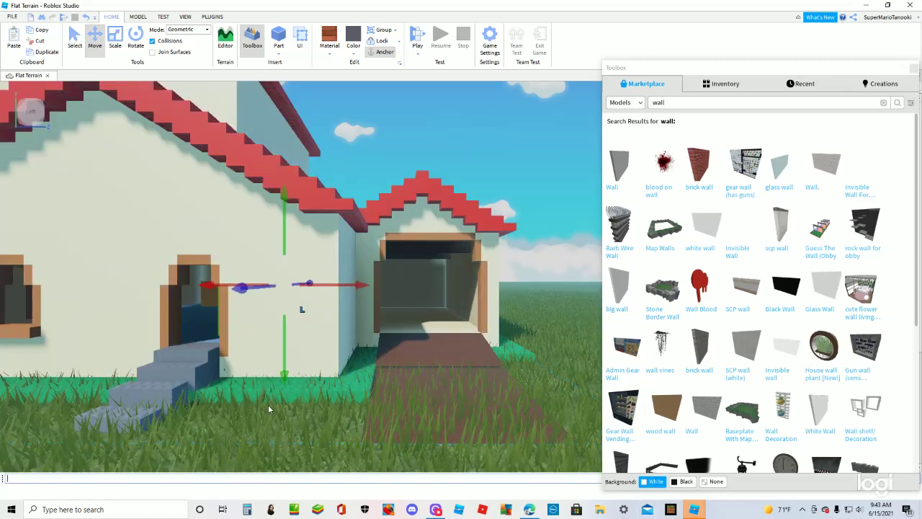
left_click(568, 325)
key("a")
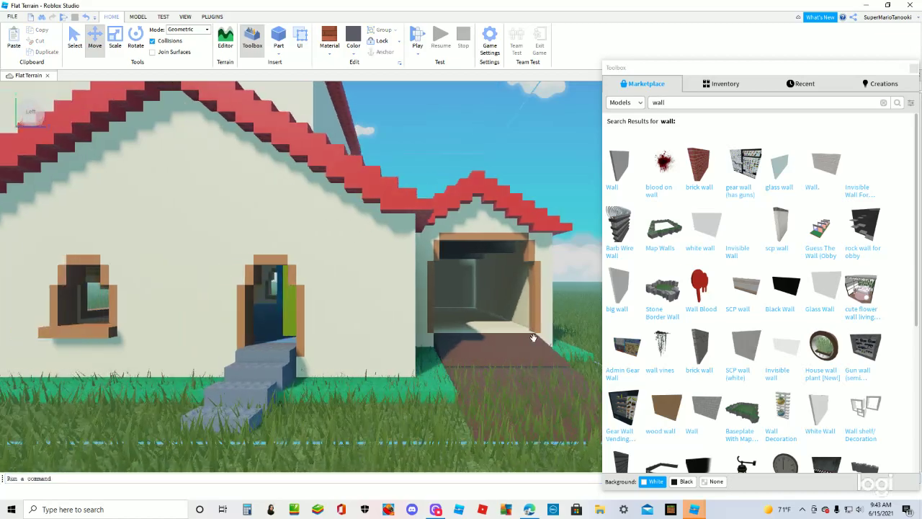
key("w")
scroll(517, 340, "down", 10)
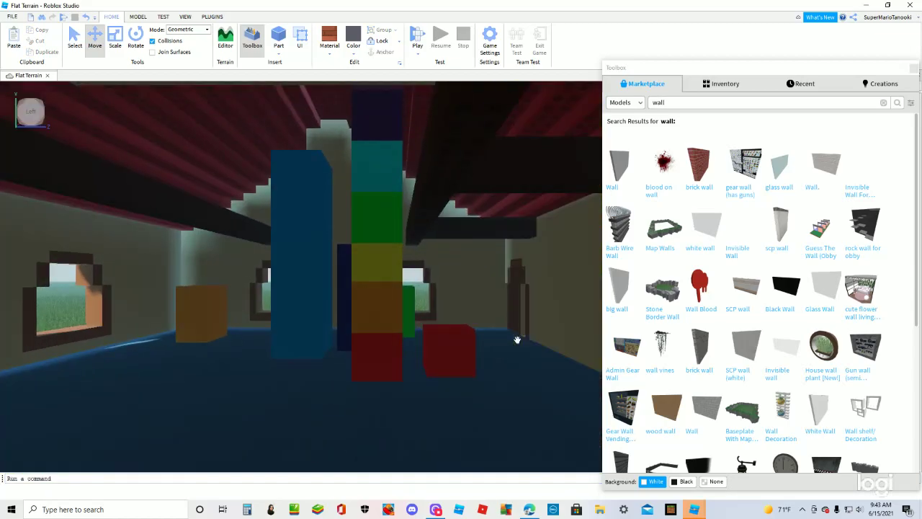
key("s")
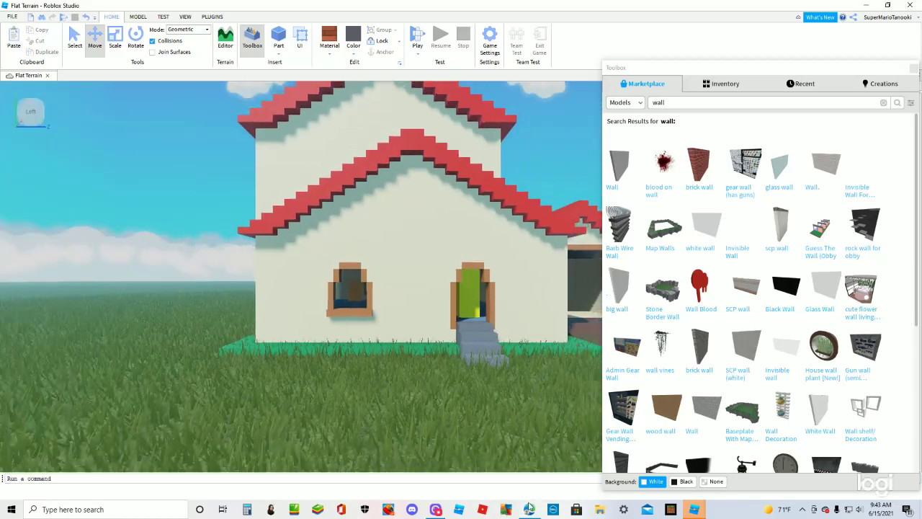
scroll(130, 131, "down", 10)
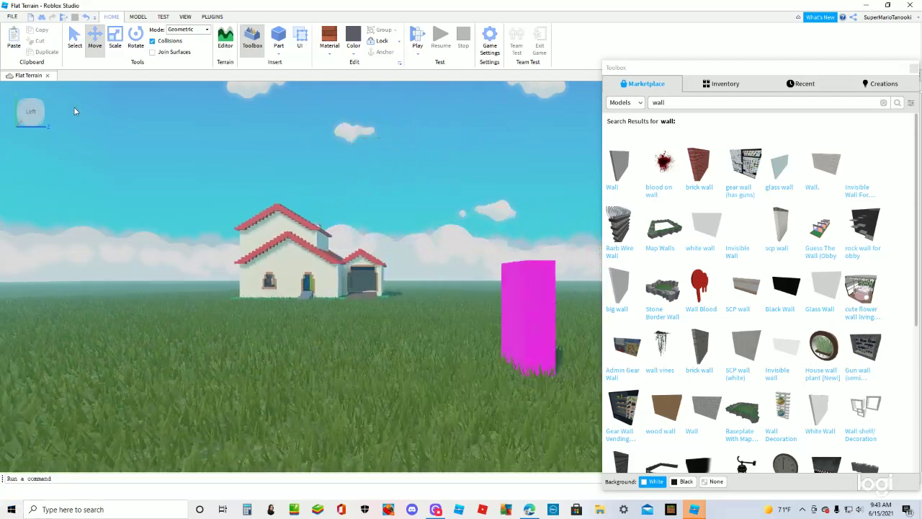
Bring the tall white block across the grass toward the house, leaving it in front of the garage.
left_click_drag(96, 304, 370, 382)
key("w")
key("a")
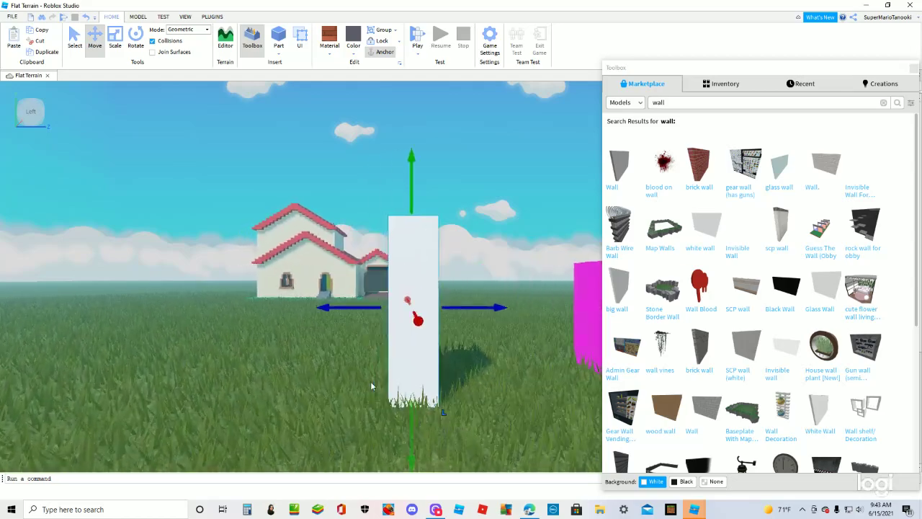
key("d")
key("s")
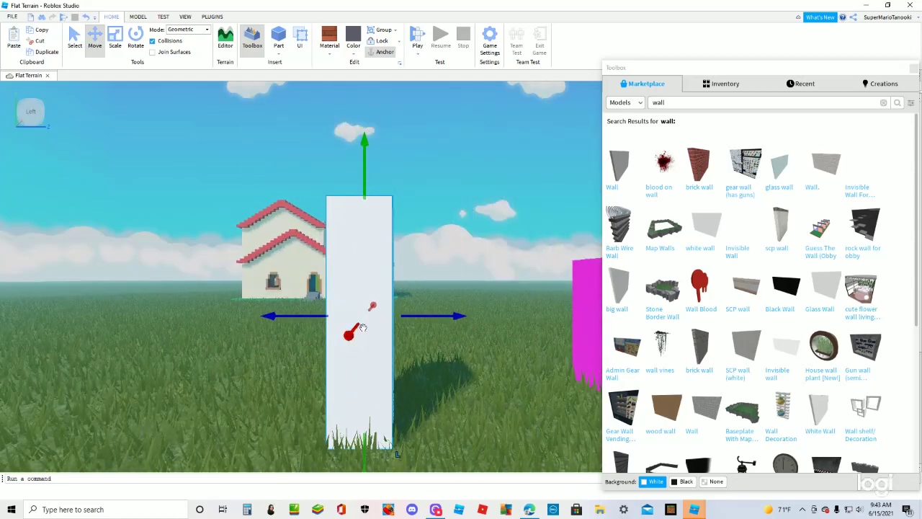
left_click_drag(359, 325, 404, 322)
key("w")
key("a")
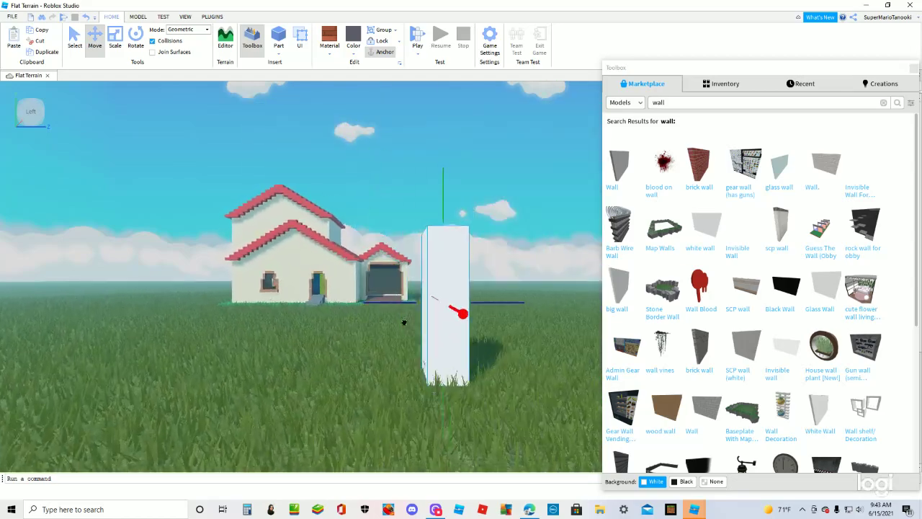
Inspect the house interior around the orange and blue blocks, and return to the white block outside.
key("w")
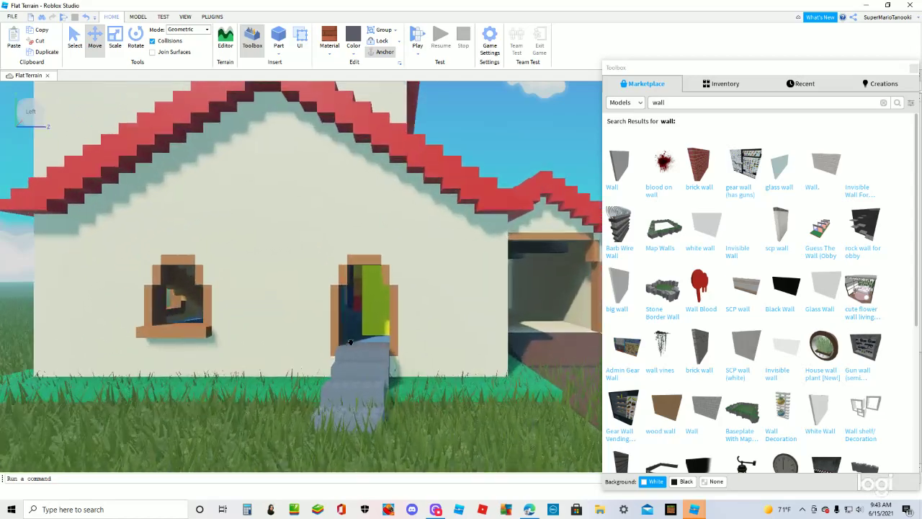
key("w")
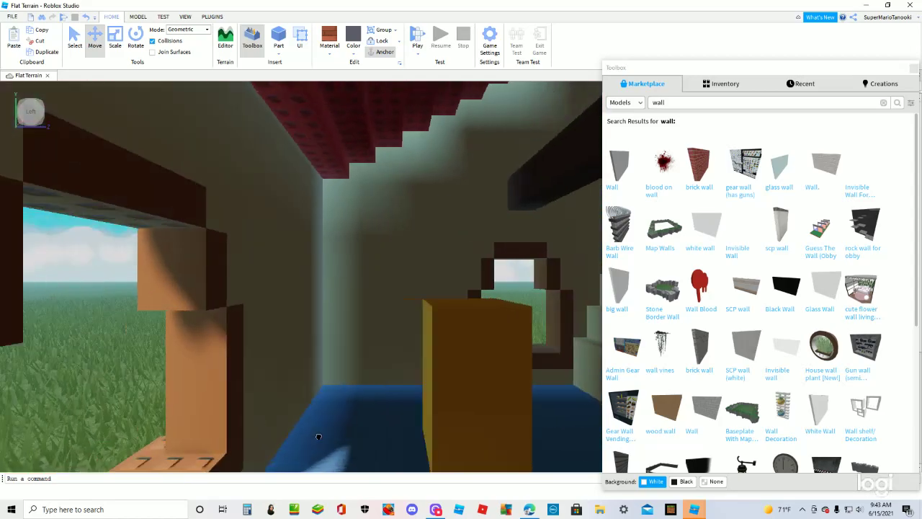
key("s")
key("d")
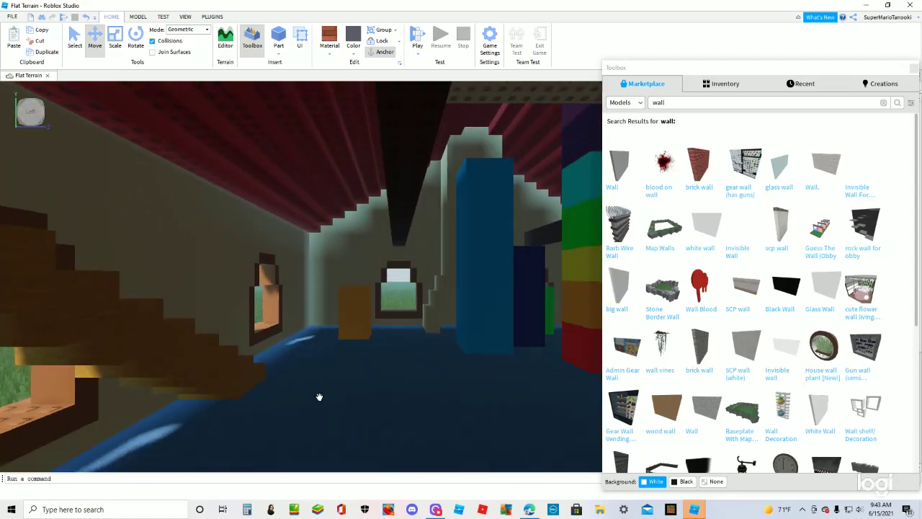
key("s")
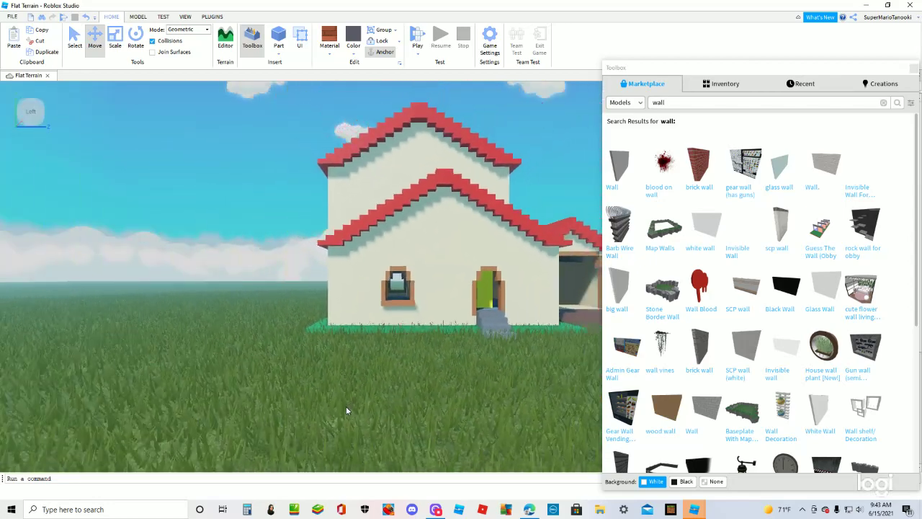
key("d")
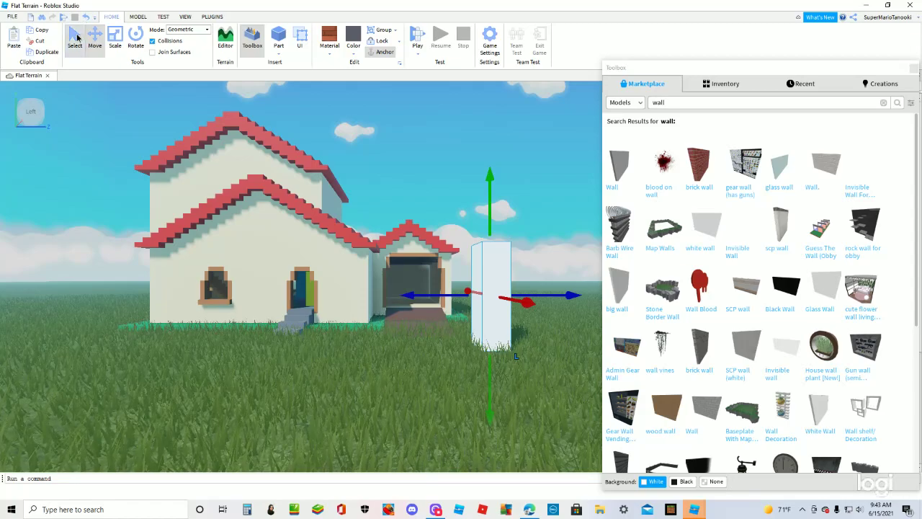
Move the white block into the house and stand it between the orange block and the tall blue block.
key("a")
left_click_drag(497, 304, 392, 437)
key("w")
key("s")
key("d")
key("w")
key("d")
key("s")
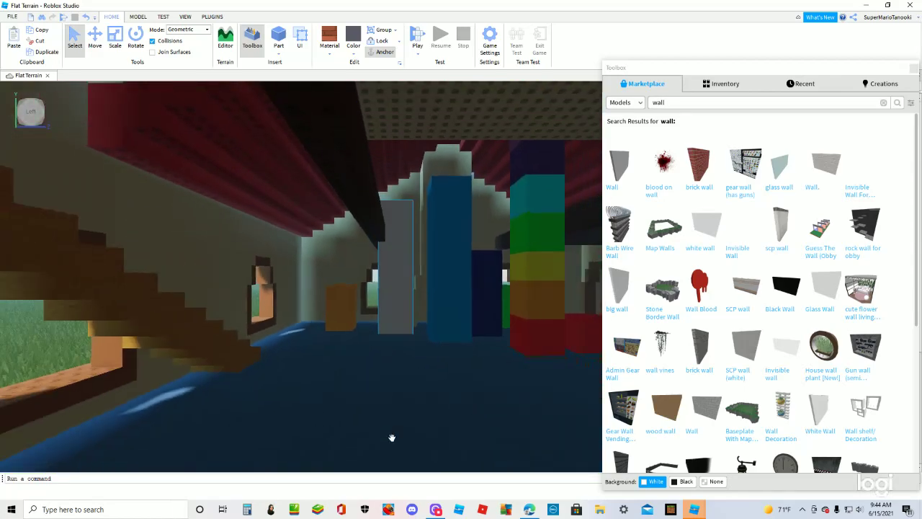
Bring the magenta block from the grass into the house and stand it in the corner behind the orange block.
key("s")
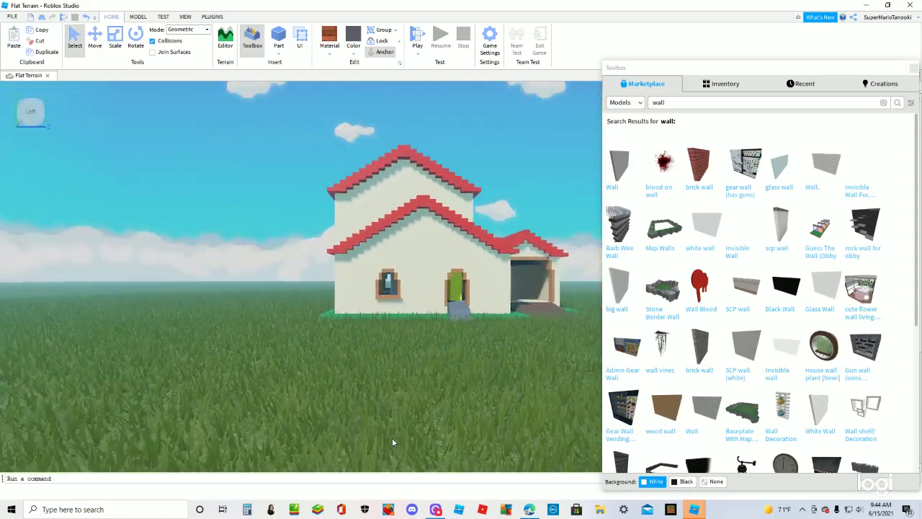
key("s")
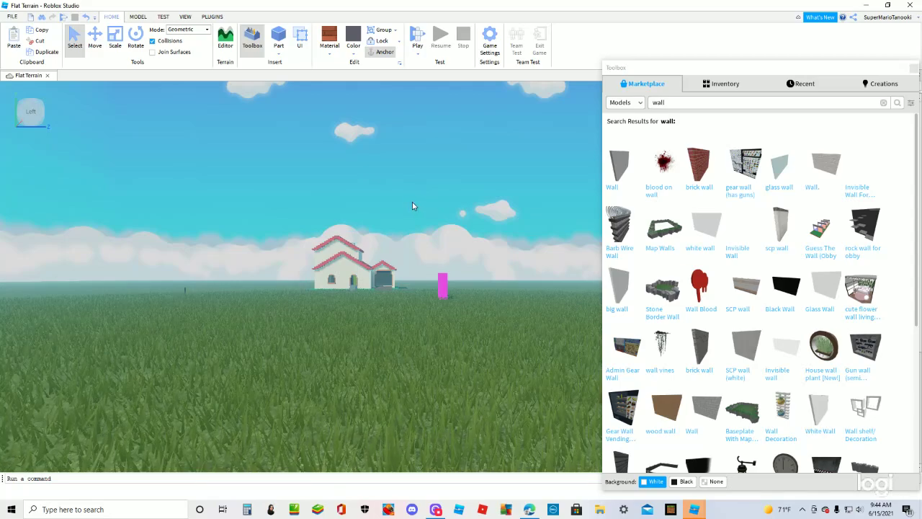
scroll(413, 187, "up", 4)
scroll(474, 295, "up", 5)
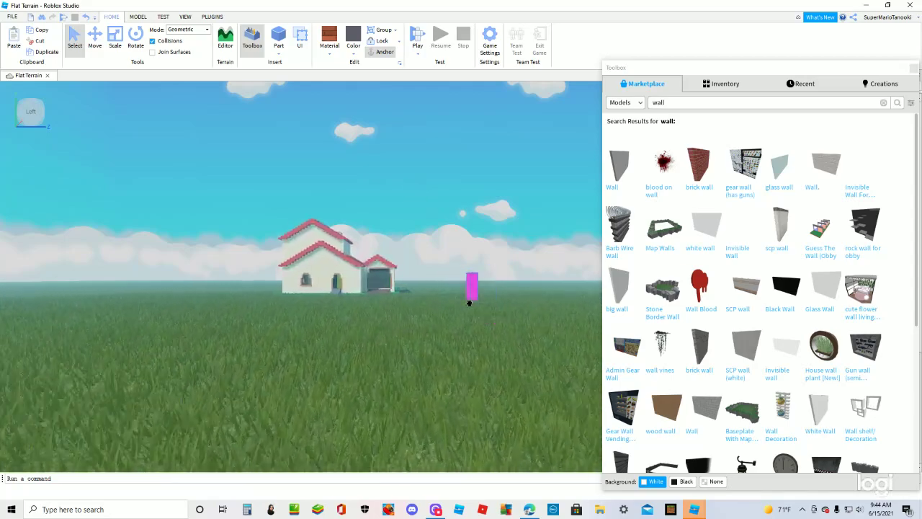
scroll(435, 336, "up", 8)
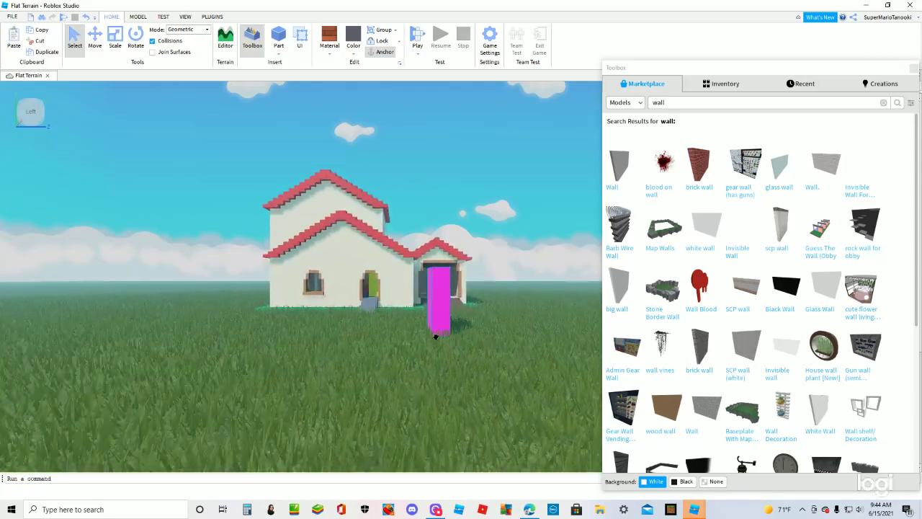
scroll(420, 344, "up", 10)
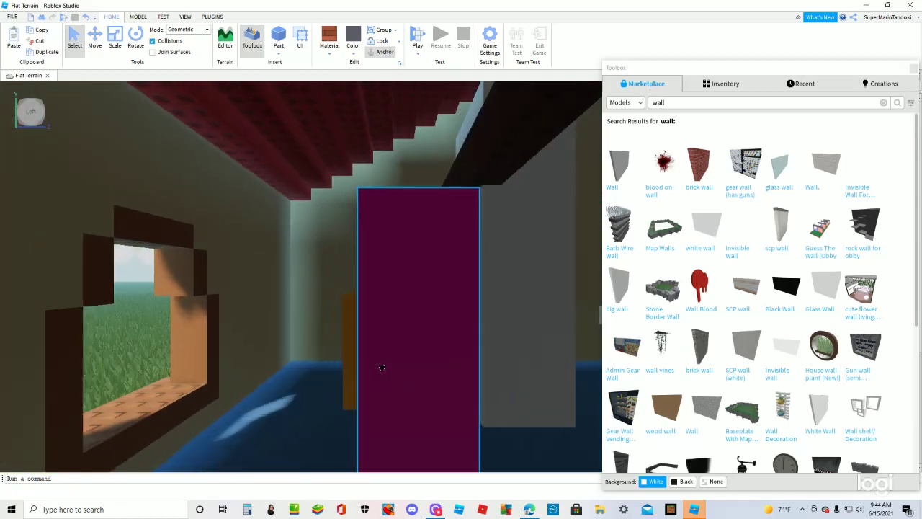
key("a")
left_click_drag(382, 368, 389, 379)
Move the tall blue block across the room to the far side of the small red block.
key("a")
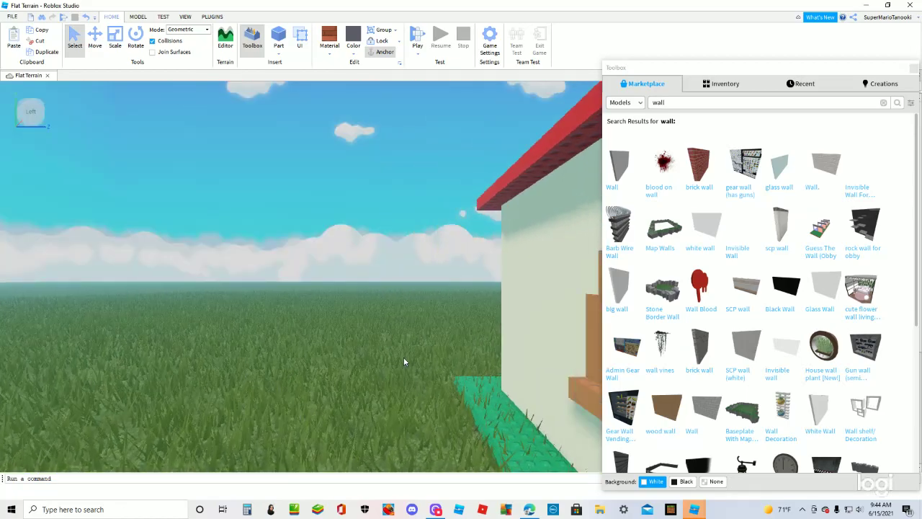
scroll(405, 363, "up", 10)
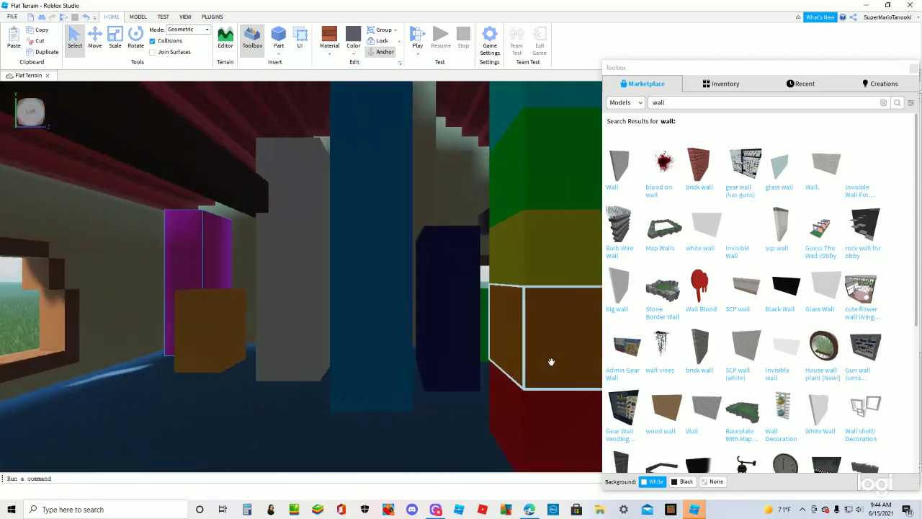
scroll(551, 361, "down", 8)
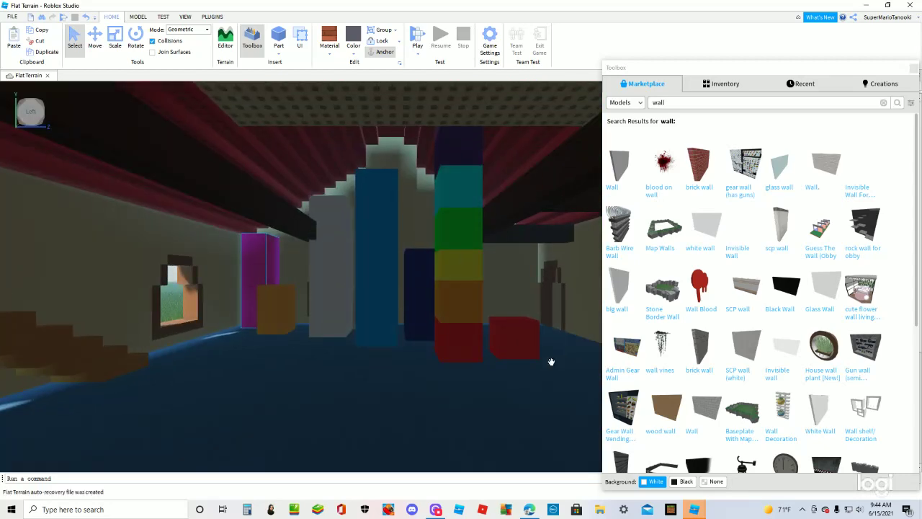
scroll(552, 361, "down", 2)
scroll(551, 361, "up", 2)
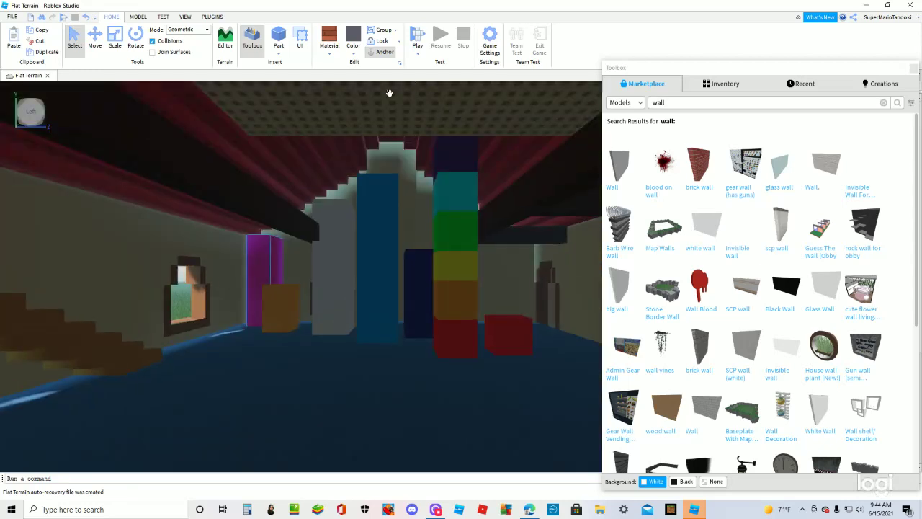
left_click_drag(413, 312, 607, 382)
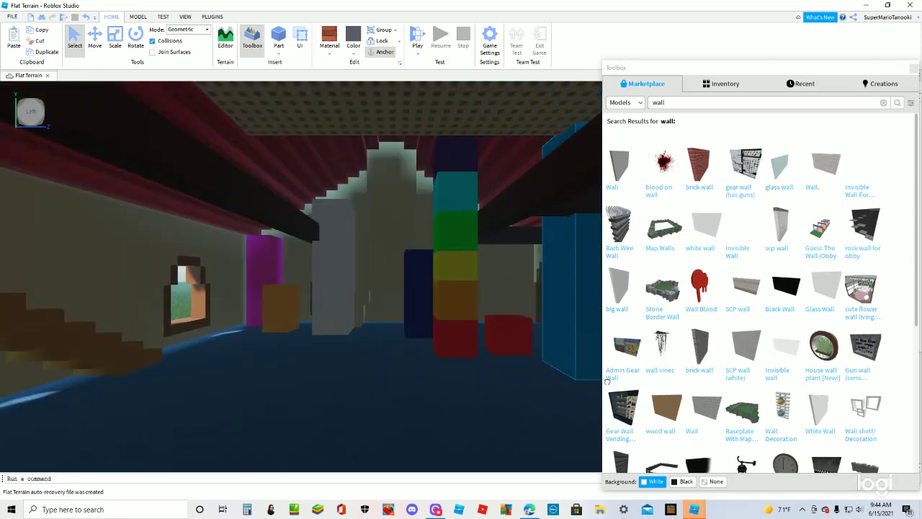
Spread out the white, orange, magenta and dark blue blocks across the house's blue floor.
left_click_drag(330, 304, 347, 339)
left_click_drag(293, 323, 226, 326)
left_click_drag(268, 275, 277, 365)
mouse_move(413, 291)
left_mouse_down()
mouse_move(381, 308)
mouse_move(406, 308)
left_mouse_up()
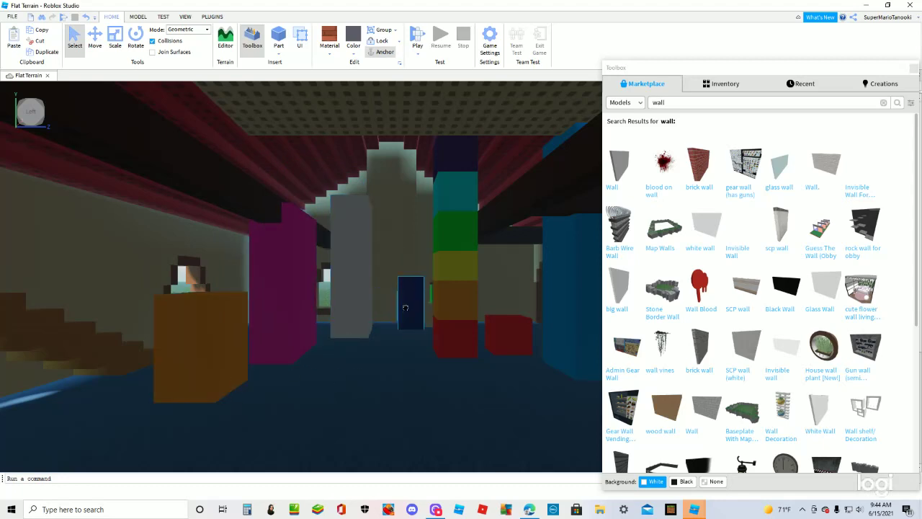
left_click_drag(403, 269, 396, 361)
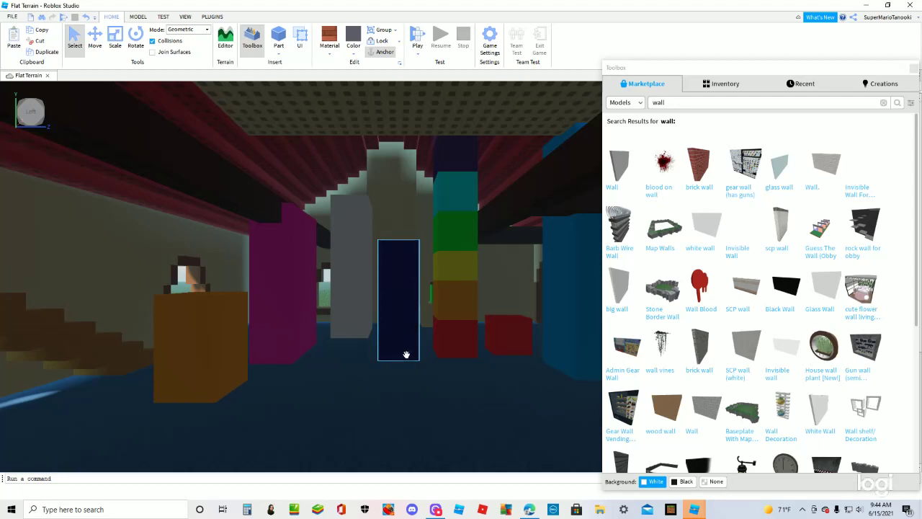
Select the whole house model and shift it slightly backward.
mouse_move(465, 391)
left_mouse_down()
mouse_move(472, 315)
mouse_move(448, 407)
mouse_move(453, 397)
left_mouse_up()
scroll(454, 397, "down", 5)
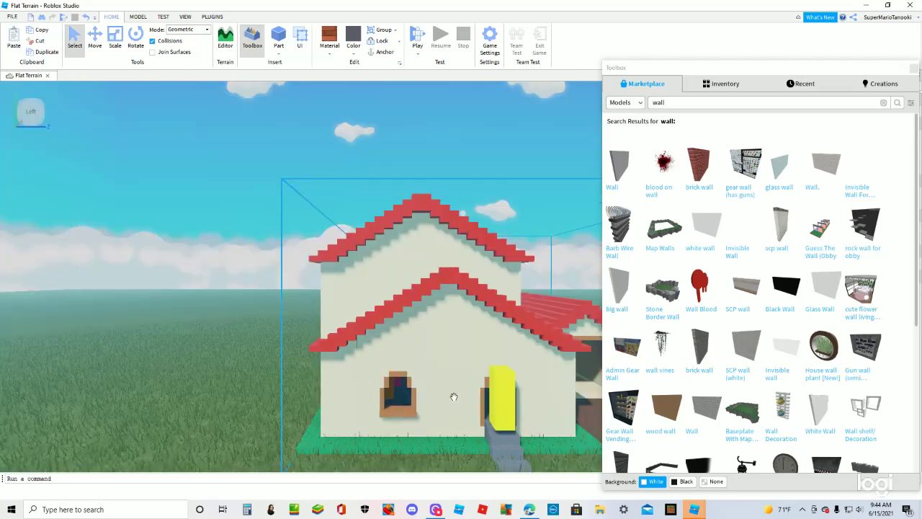
scroll(454, 397, "up", 6)
scroll(454, 397, "down", 3)
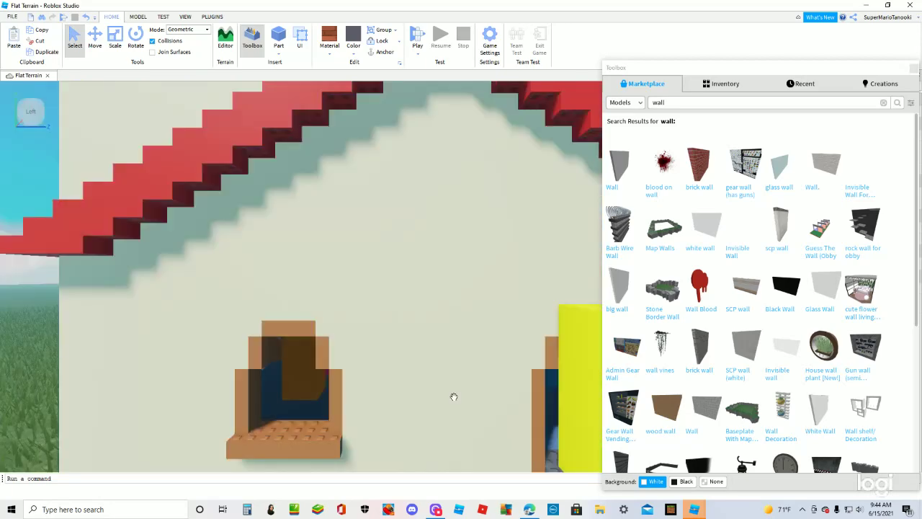
scroll(454, 397, "down", 5)
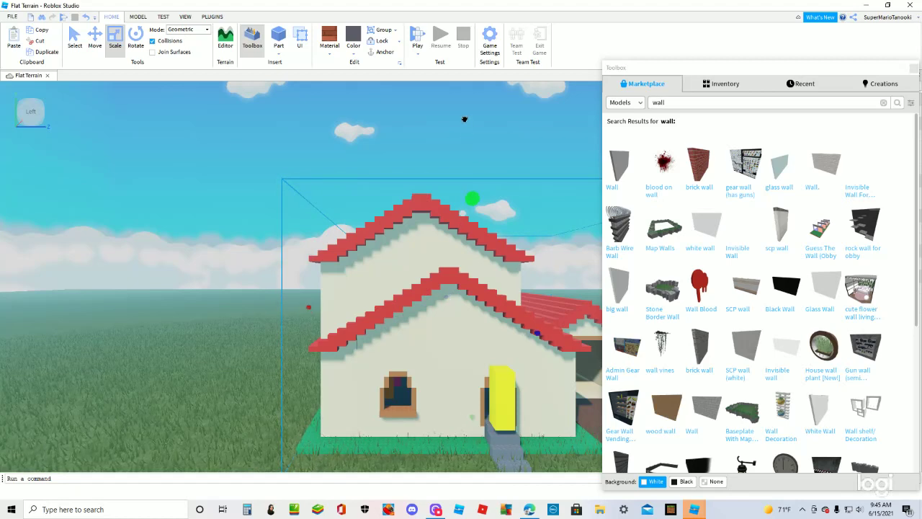
Try to resize the selected house vertically with the Scale tool.
left_click_drag(465, 120, 447, 207)
key("s")
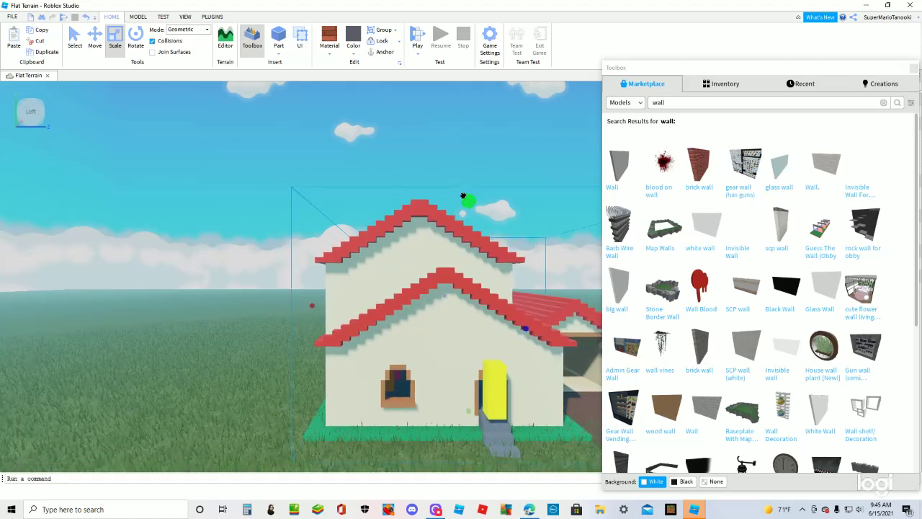
key("s")
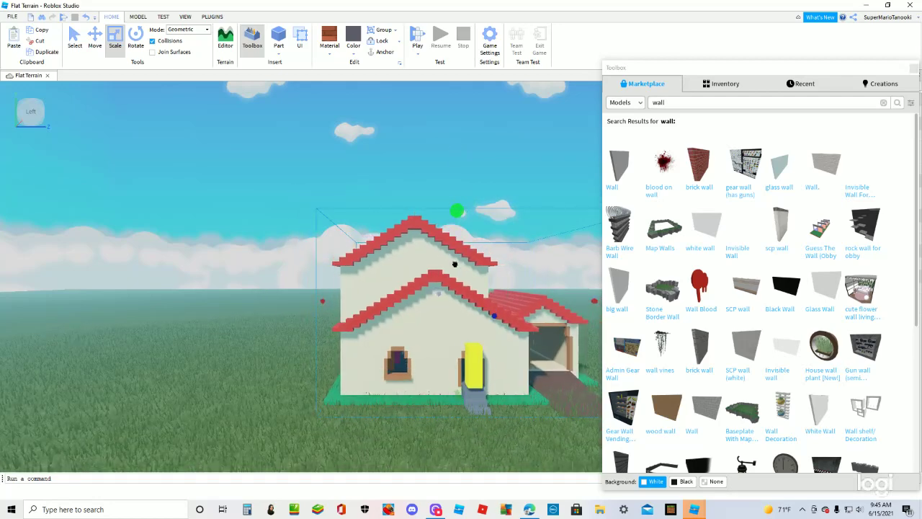
key("s")
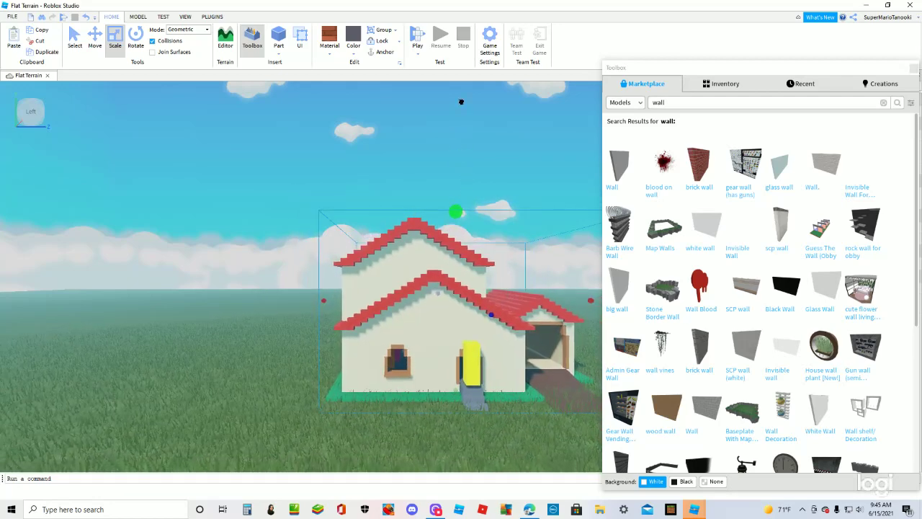
key("s")
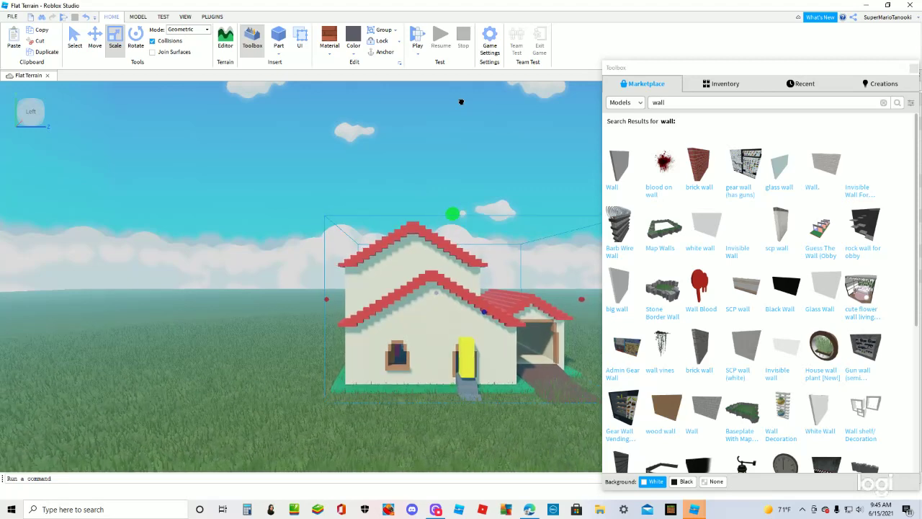
key("s")
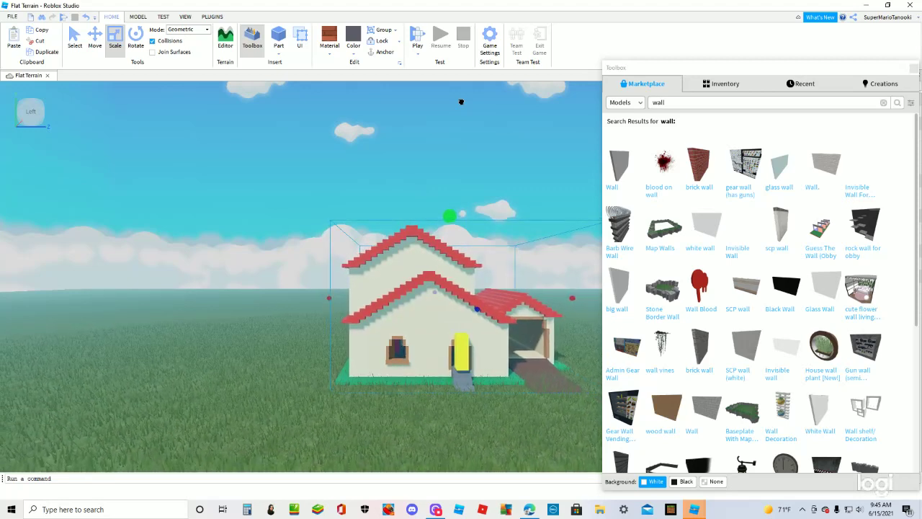
key("w")
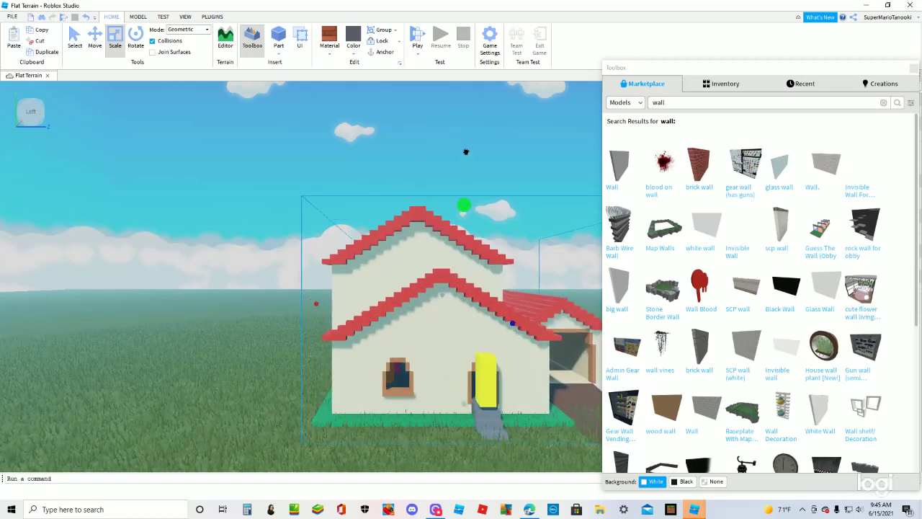
key("w")
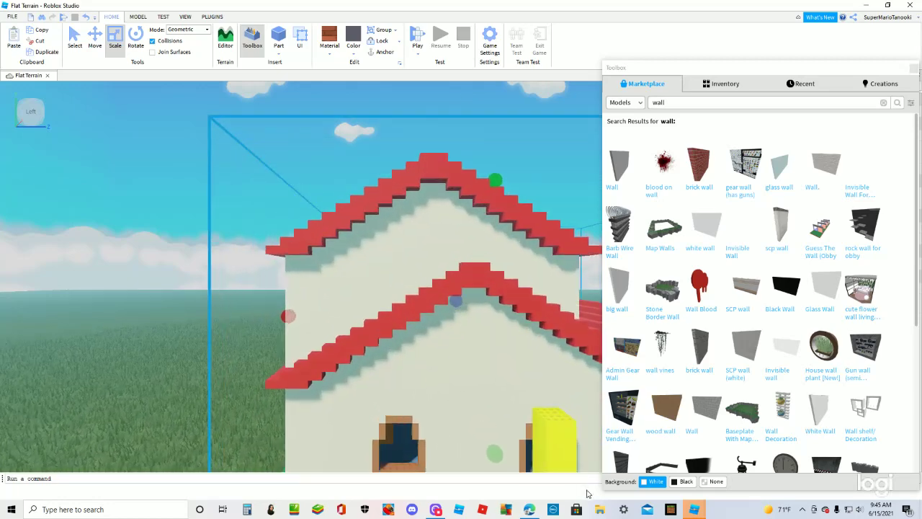
Inspect the selected house's interior and front facade around the yellow block at the doorway.
key("s")
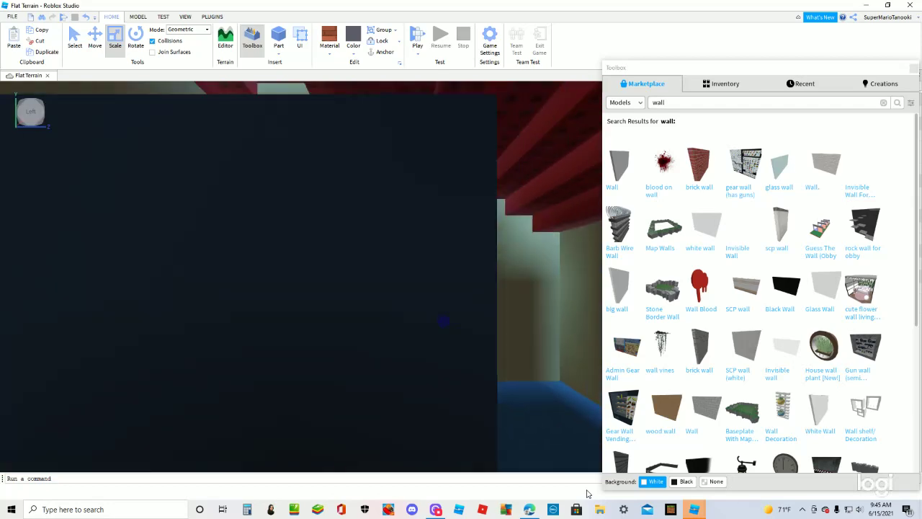
key("s")
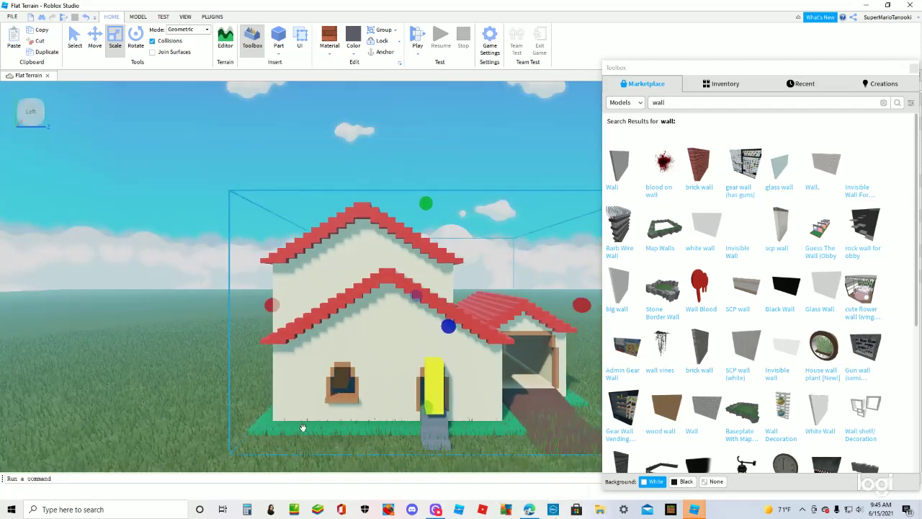
scroll(303, 427, "up", 5)
scroll(313, 422, "down", 4)
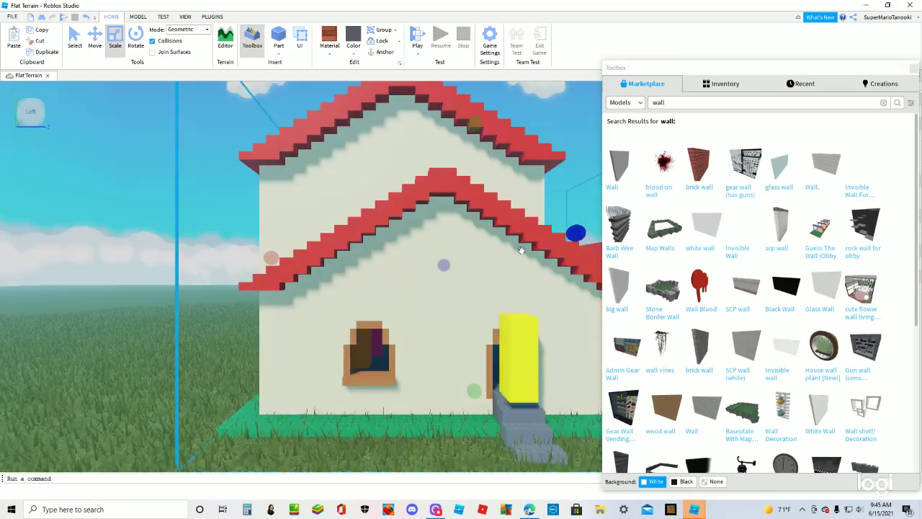
scroll(521, 250, "down", 3)
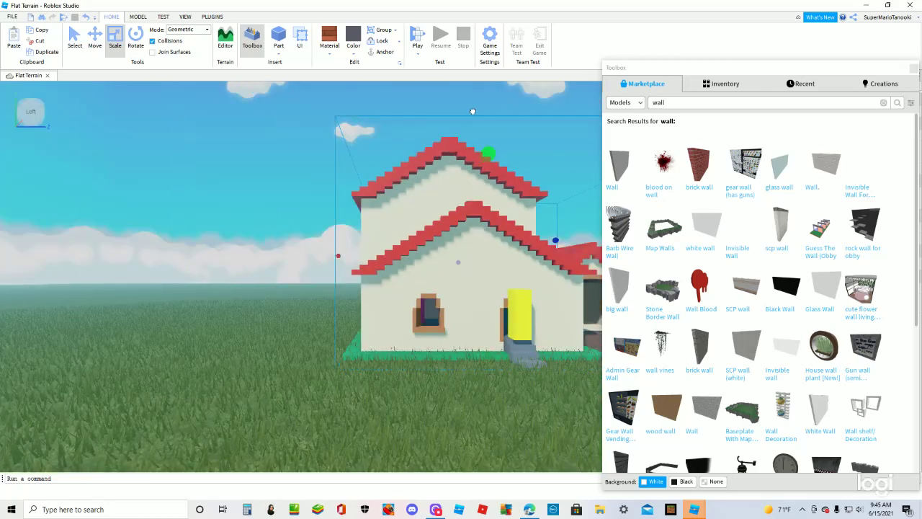
scroll(449, 159, "down", 3)
scroll(479, 223, "up", 2)
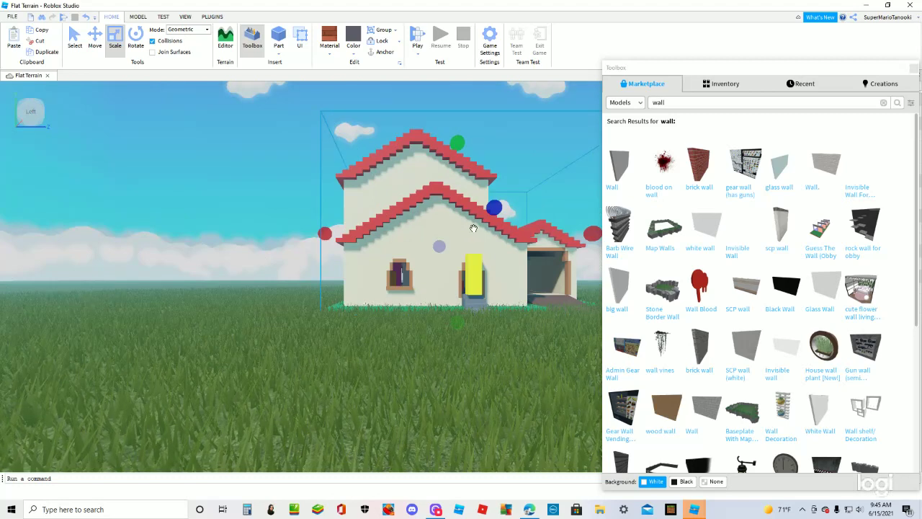